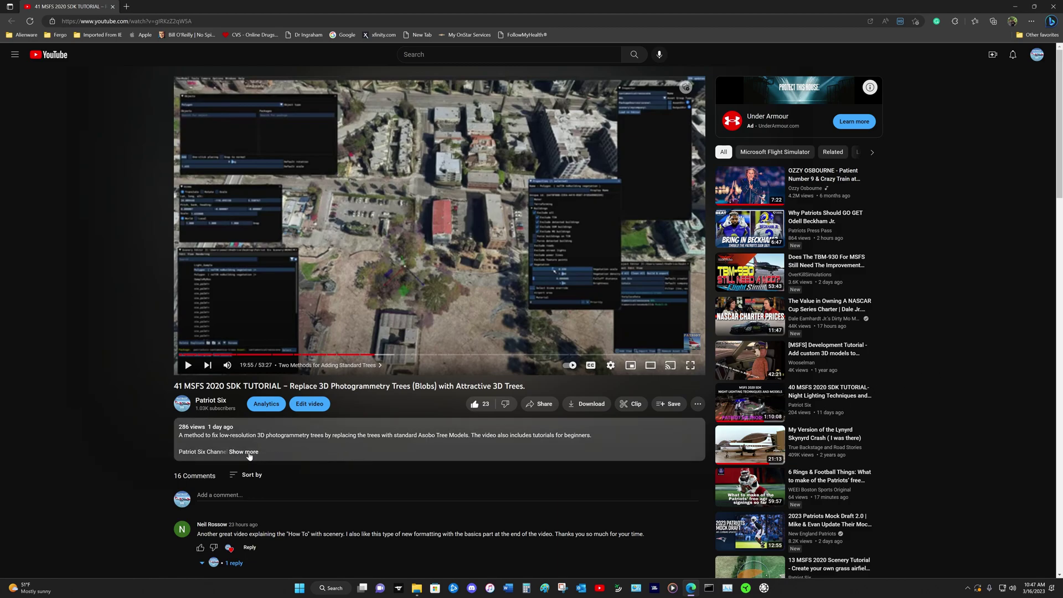
Expand the tutorial video's description and review its related-video links, subject chapters and basic tutorial chapters
click(247, 452)
scroll(577, 487, down, 3)
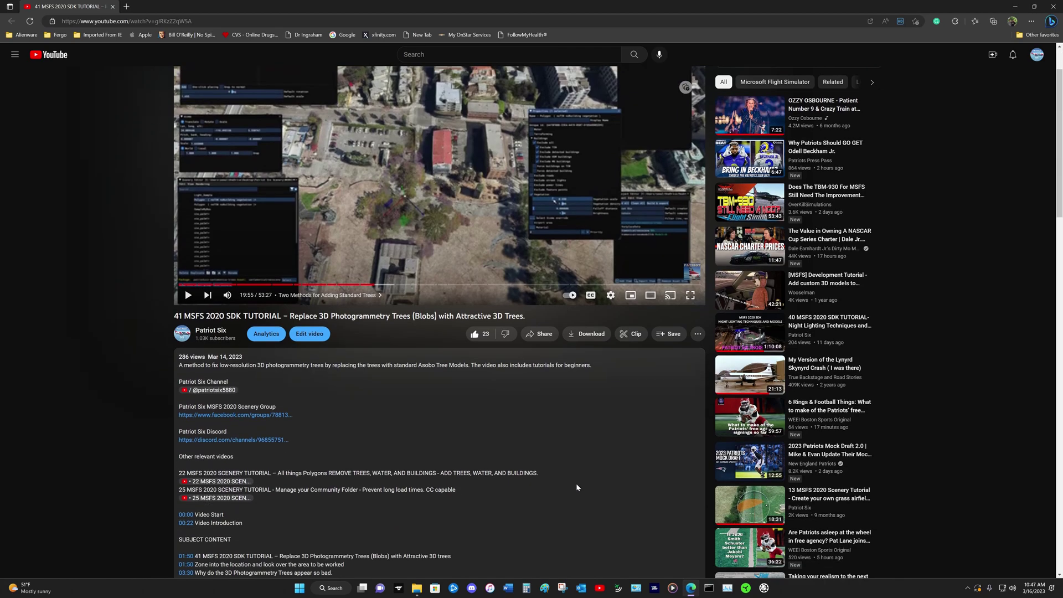
scroll(579, 482, down, 2)
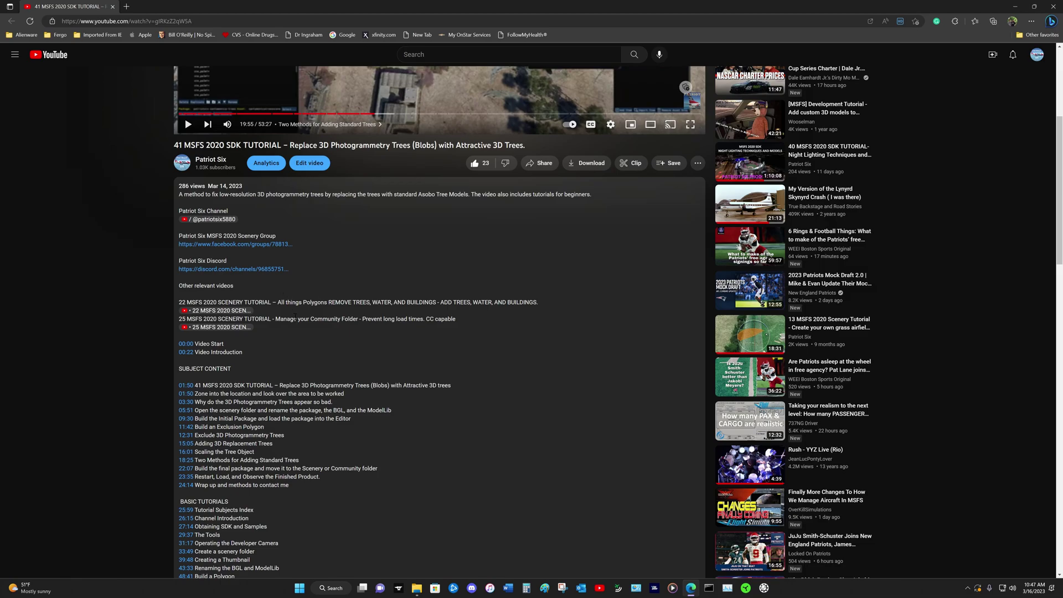
scroll(243, 263, down, 2)
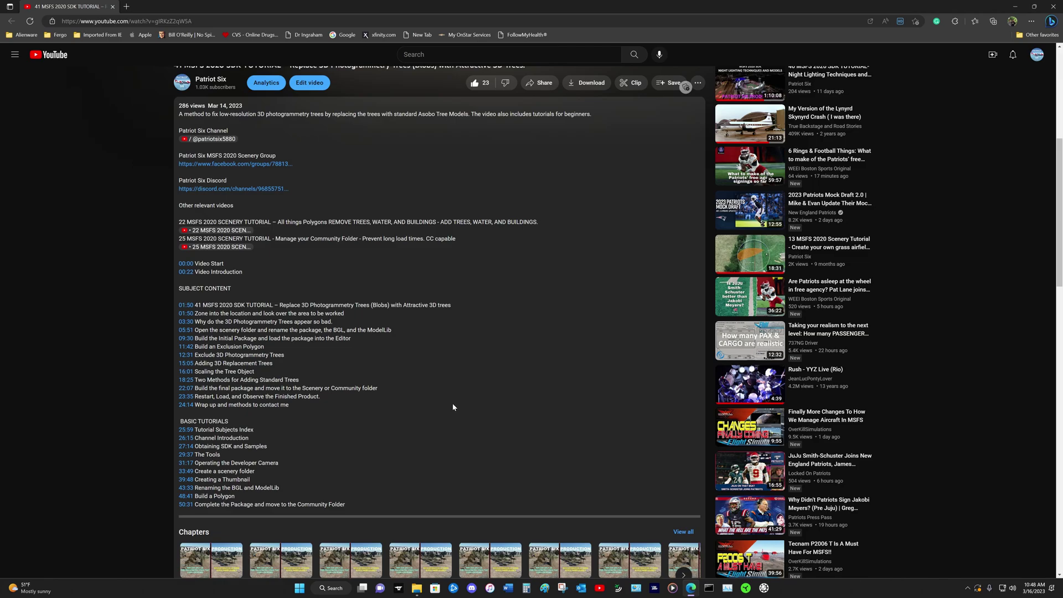
click(187, 357)
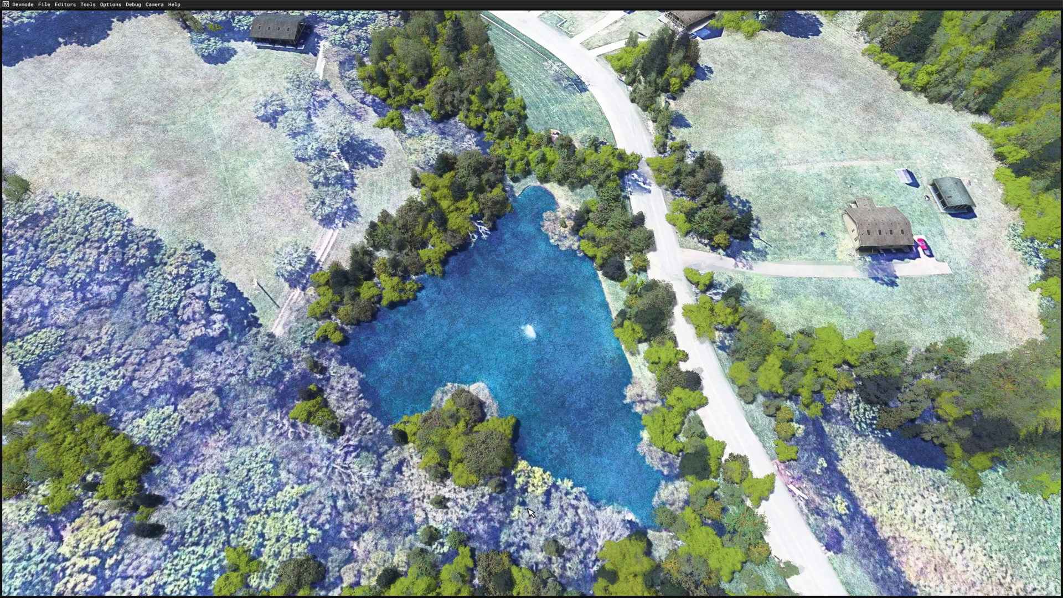
Switch to Microsoft Flight Simulator's developer mode and open the Project Editor together with its Inspector
scroll(535, 511, down, 2)
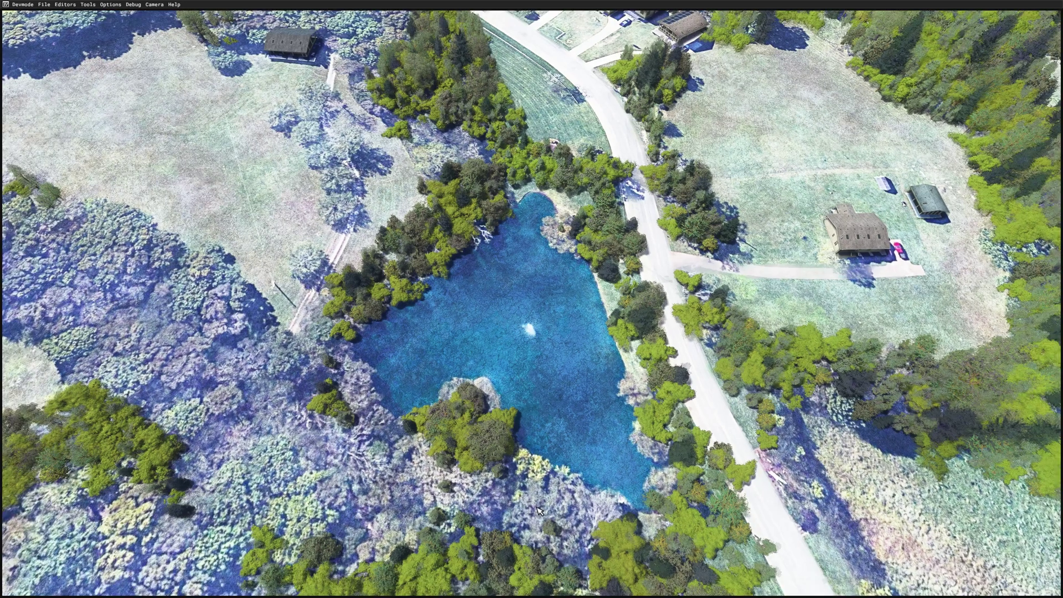
right_drag(556, 509, 526, 519)
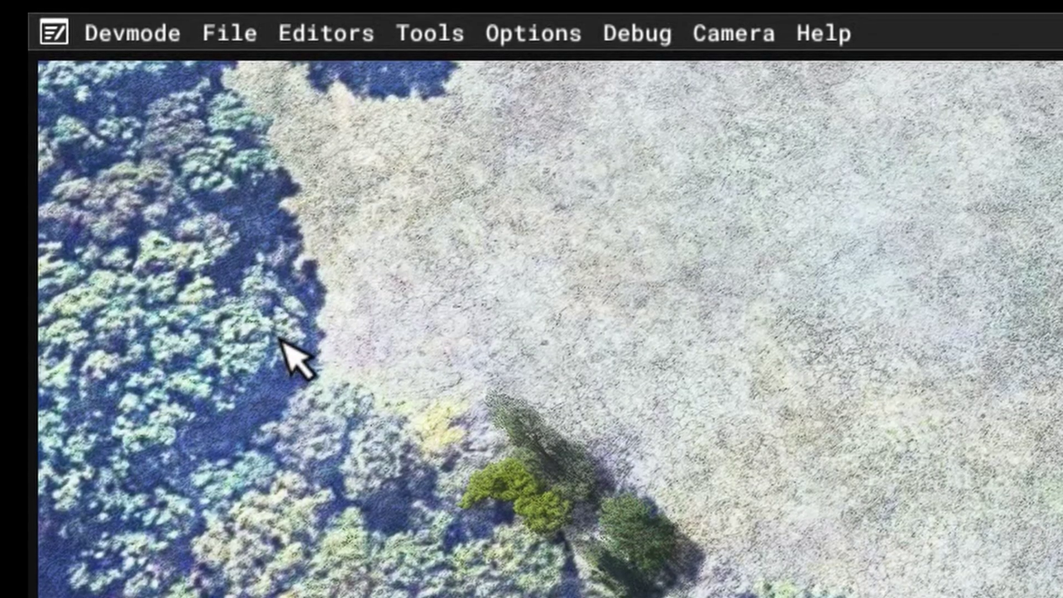
click(304, 52)
click(363, 109)
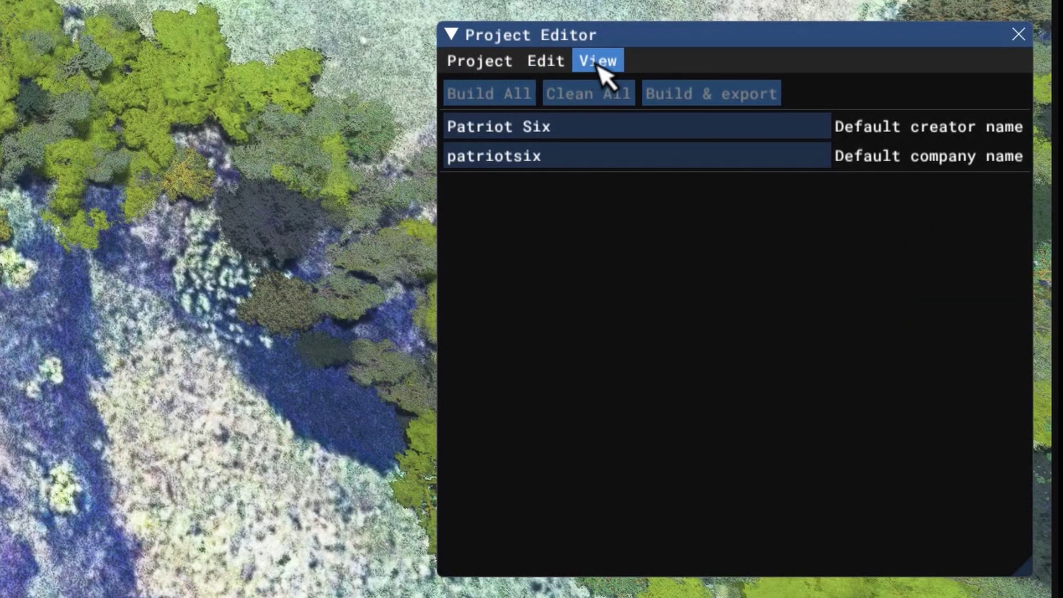
click(599, 63)
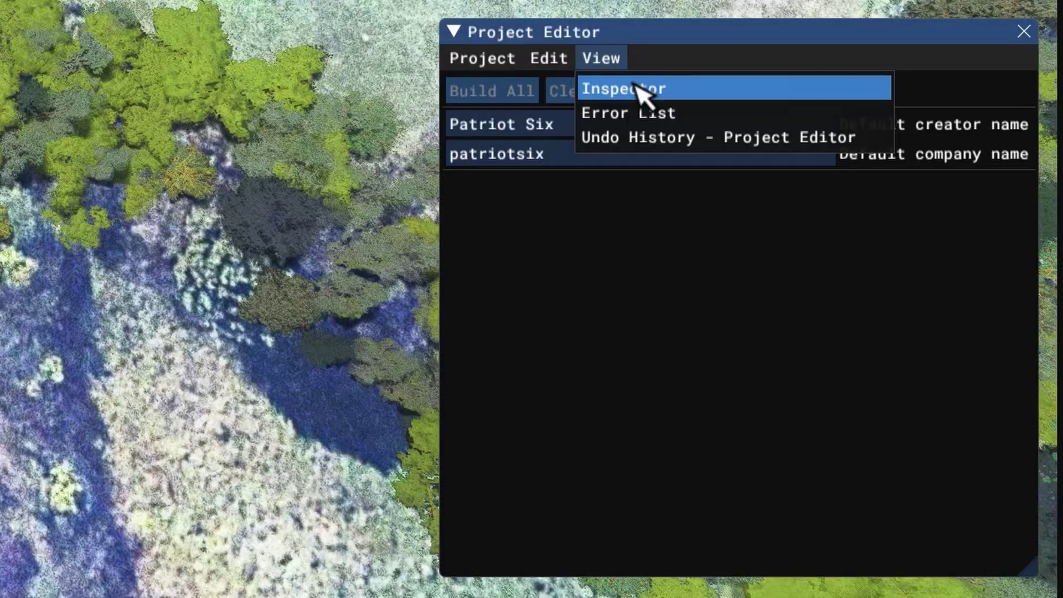
click(636, 88)
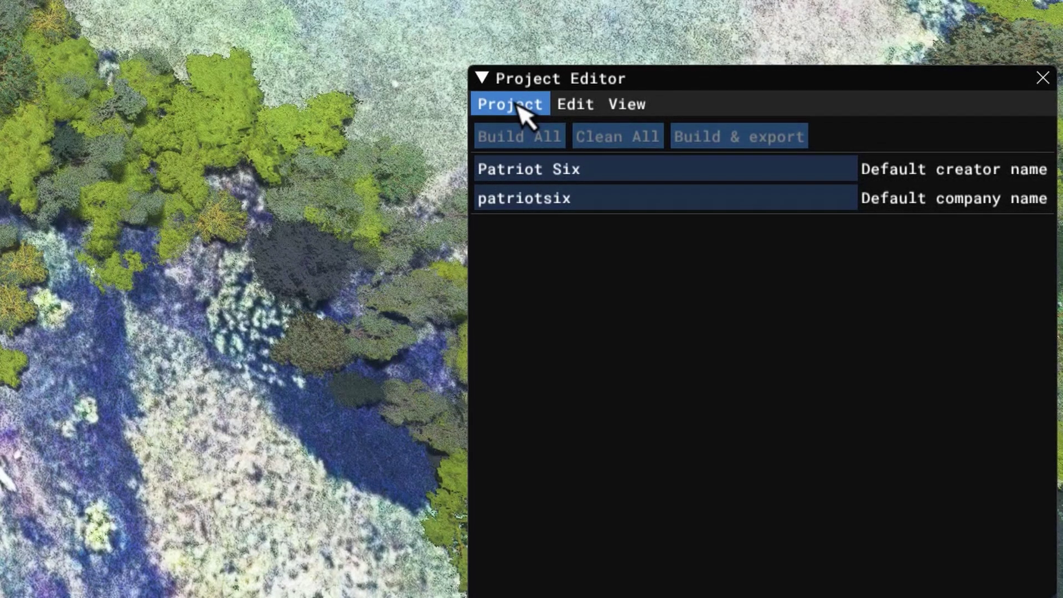
Open the SceneryProject XML file from the patriotsix-test-scene folder as the project
click(517, 105)
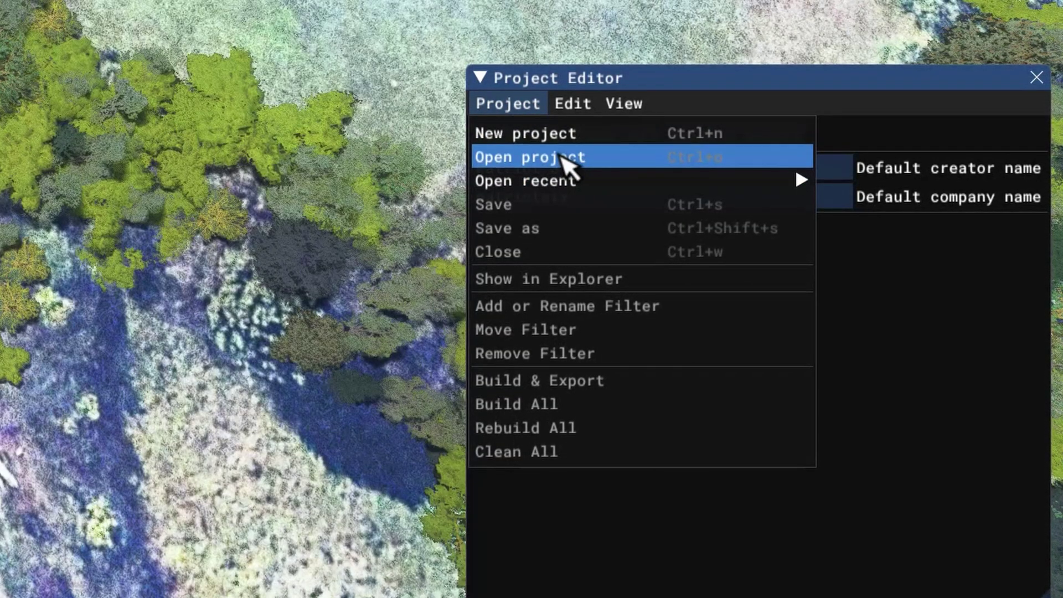
click(540, 158)
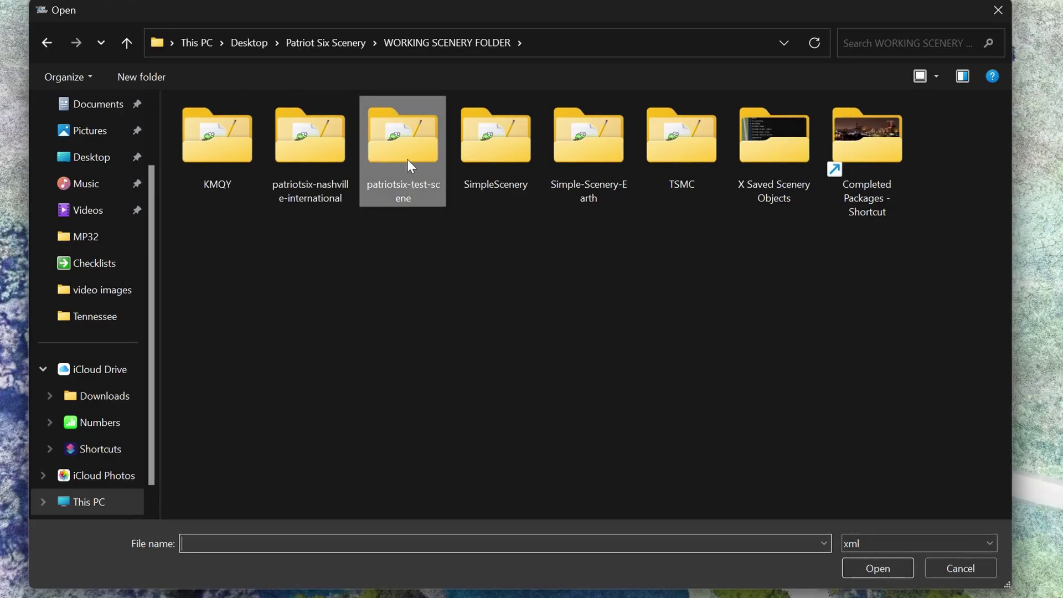
double_click(407, 158)
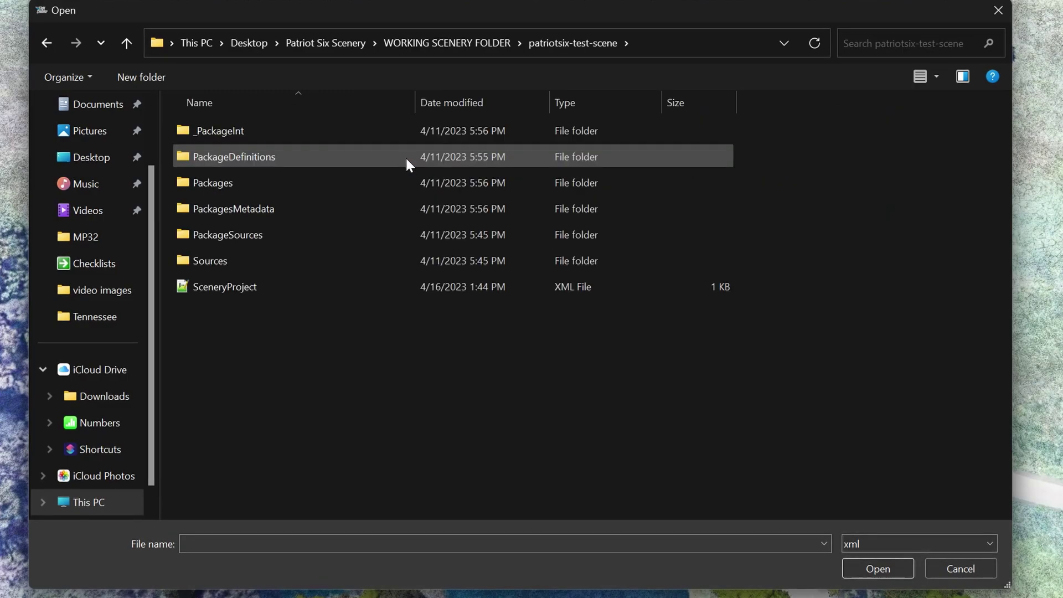
click(295, 285)
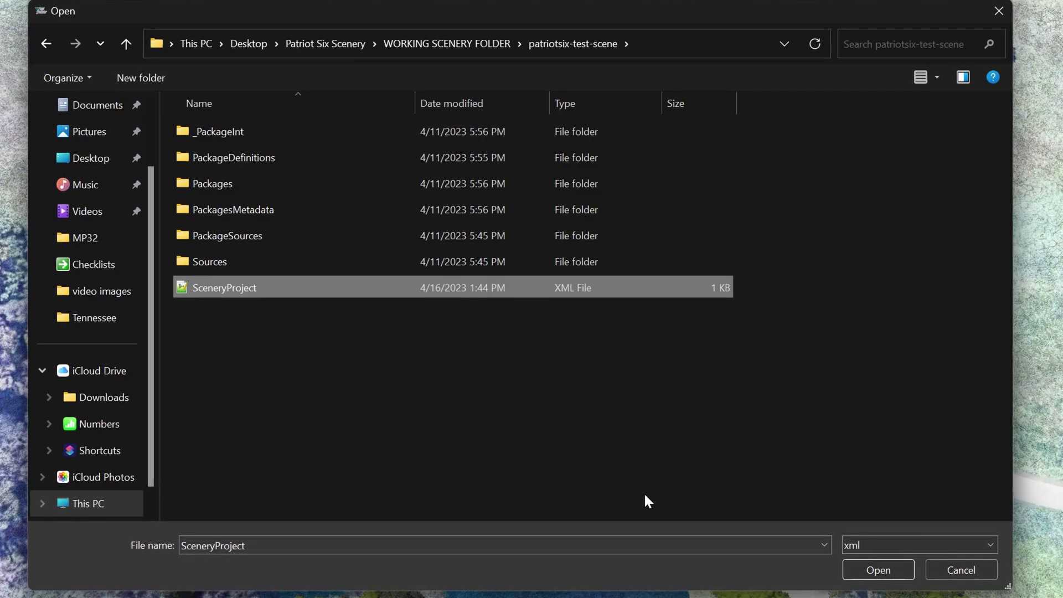
click(860, 567)
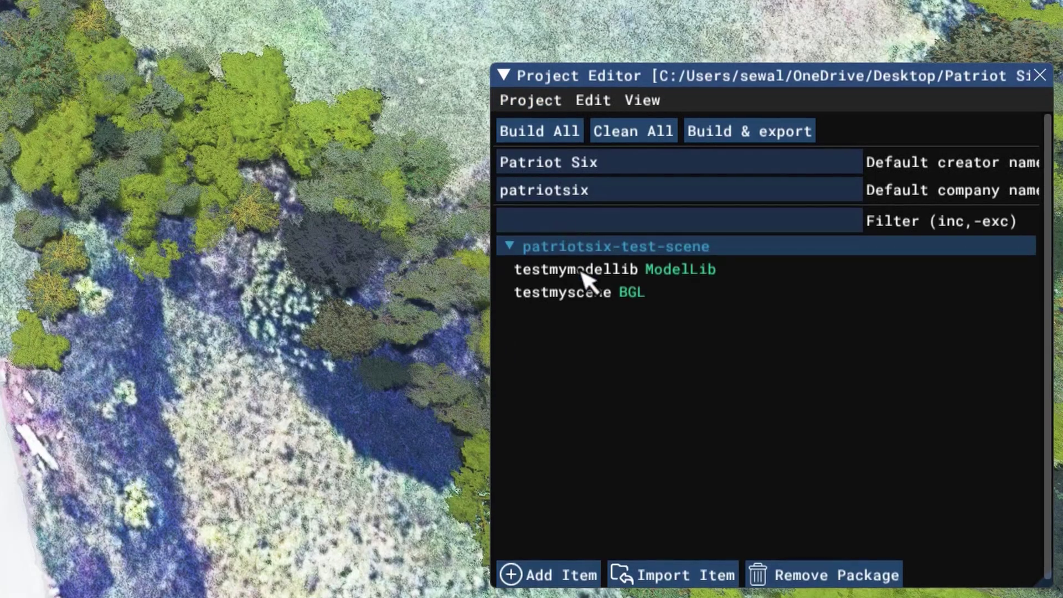
Load the testmyscene BGL asset group in the Scenery Editor and close the Material Editor
click(577, 295)
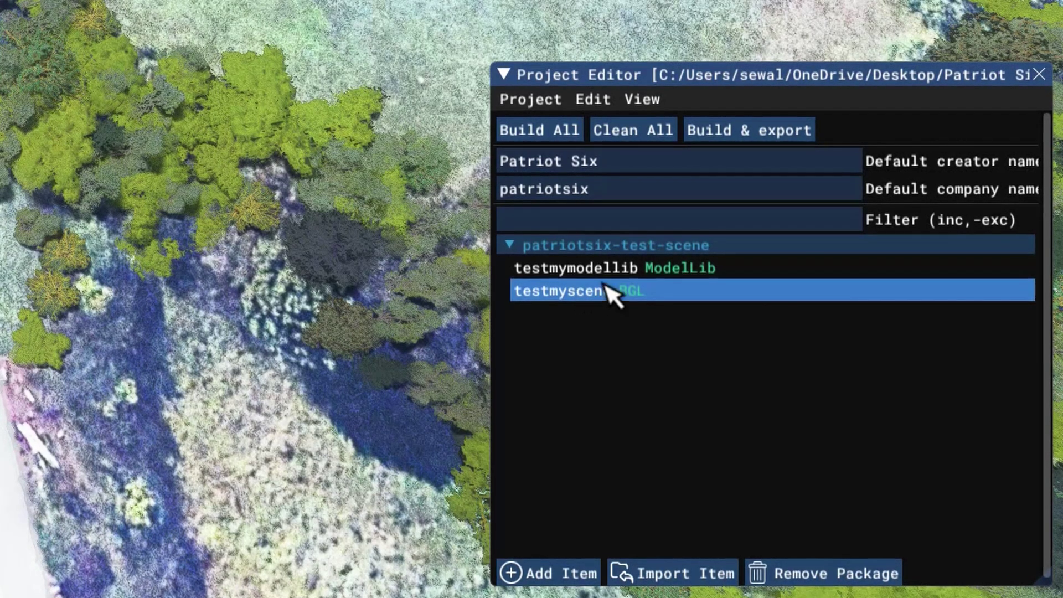
click(579, 296)
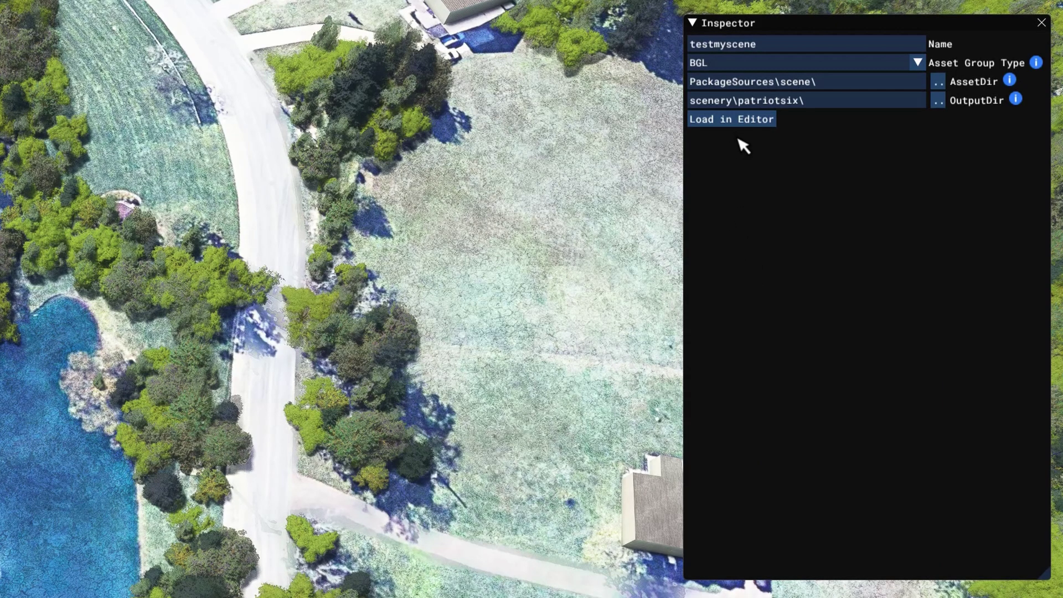
click(898, 105)
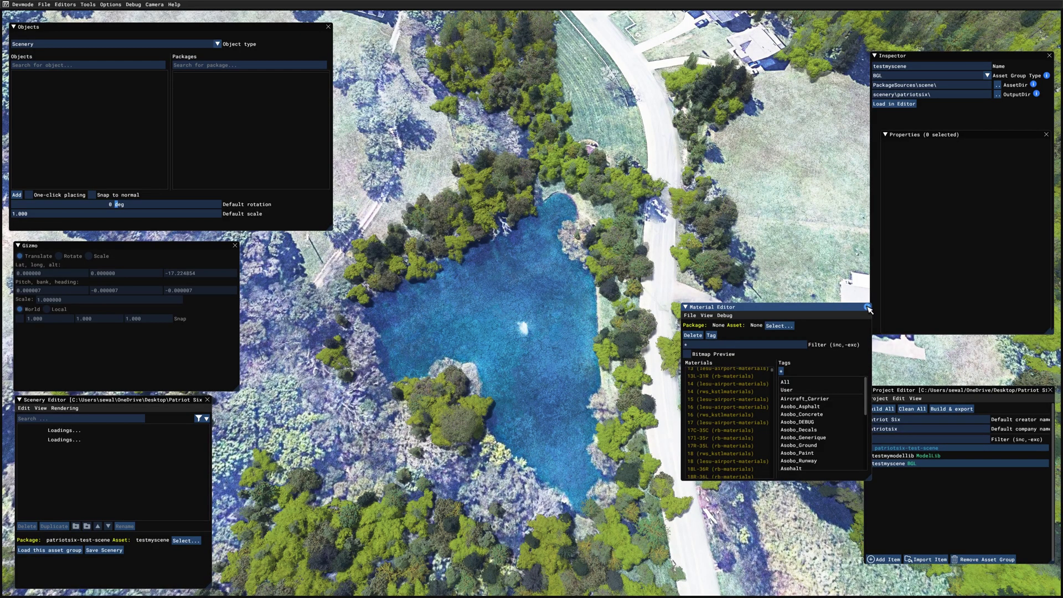
click(867, 307)
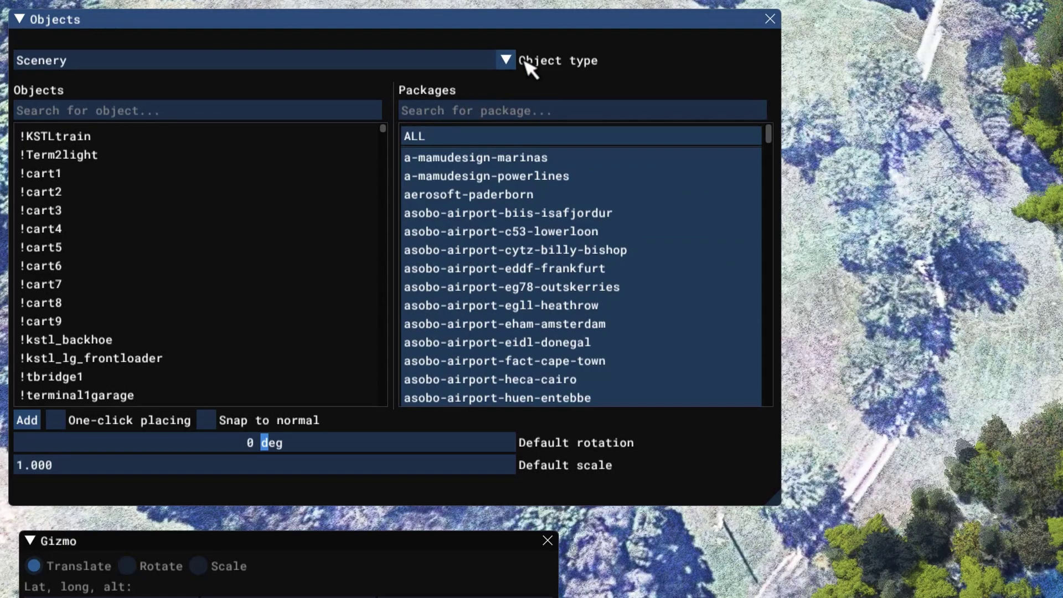
Set the object type to Polygon and outline a closed polygon around the pond, its shoreline trees and the edge along the road
click(506, 59)
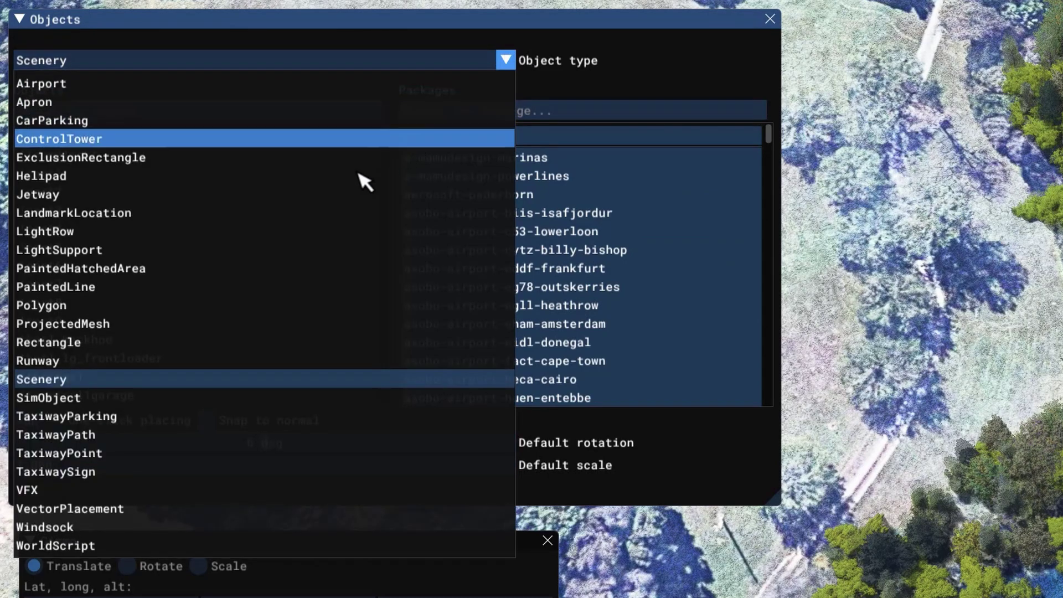
click(249, 305)
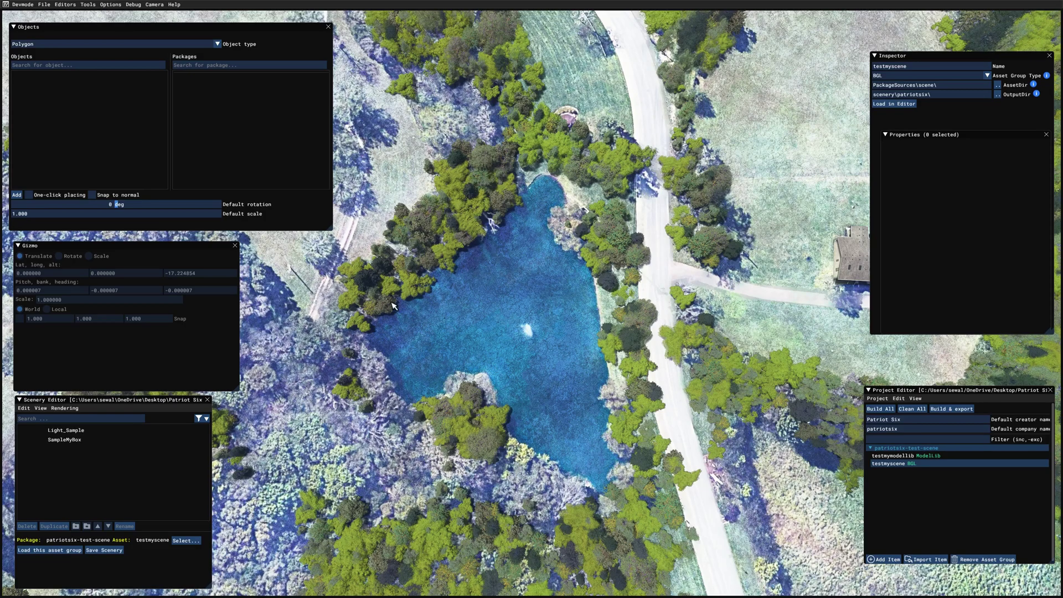
click(17, 195)
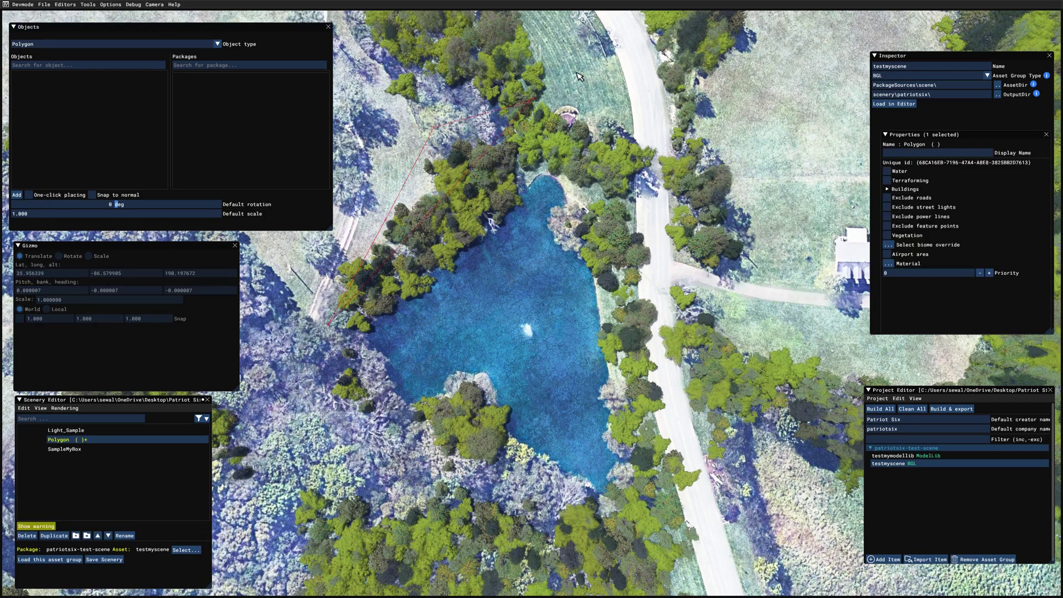
click(662, 283)
click(666, 356)
click(680, 412)
click(675, 487)
click(684, 537)
click(521, 523)
click(382, 456)
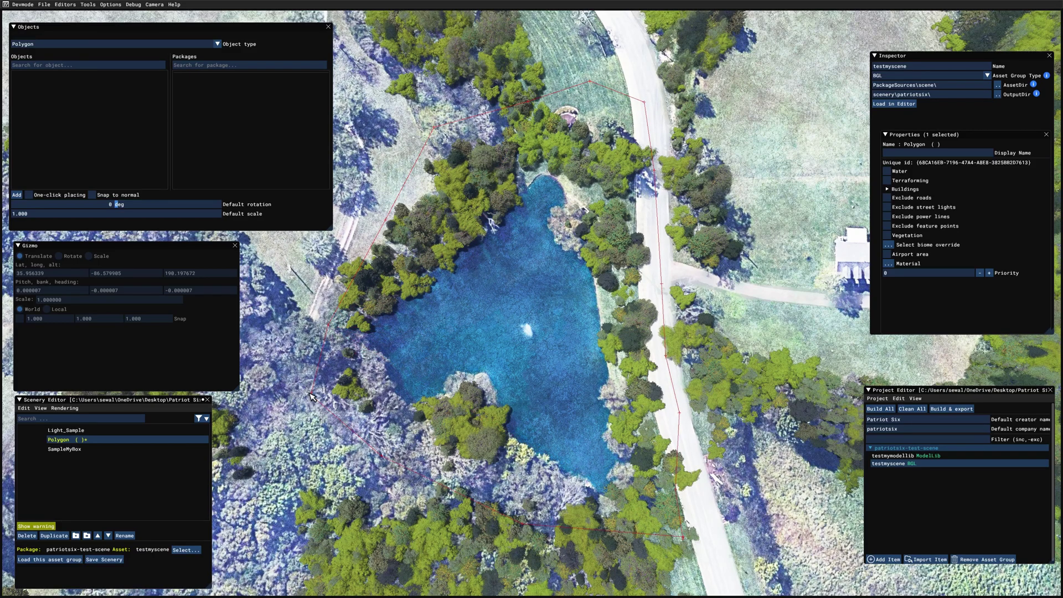
double_click(311, 394)
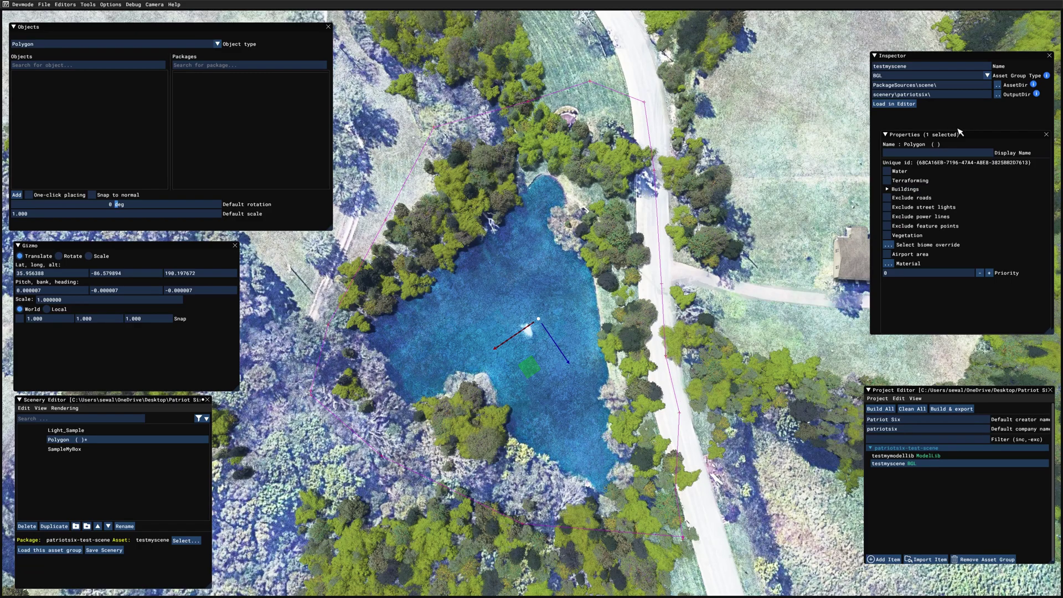
Reposition the Properties window within the Inspector area and review the Scenery Editor's available windows and rendering options
drag(980, 139, 938, 131)
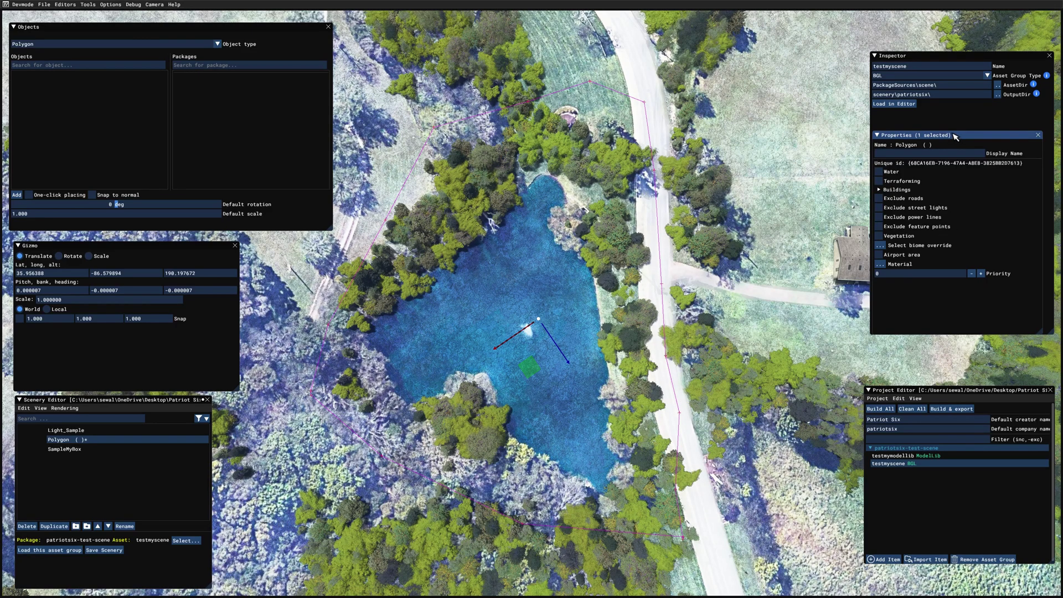
mouse_move(956, 136)
mouse_down()
mouse_move(807, 150)
mouse_move(958, 131)
mouse_up()
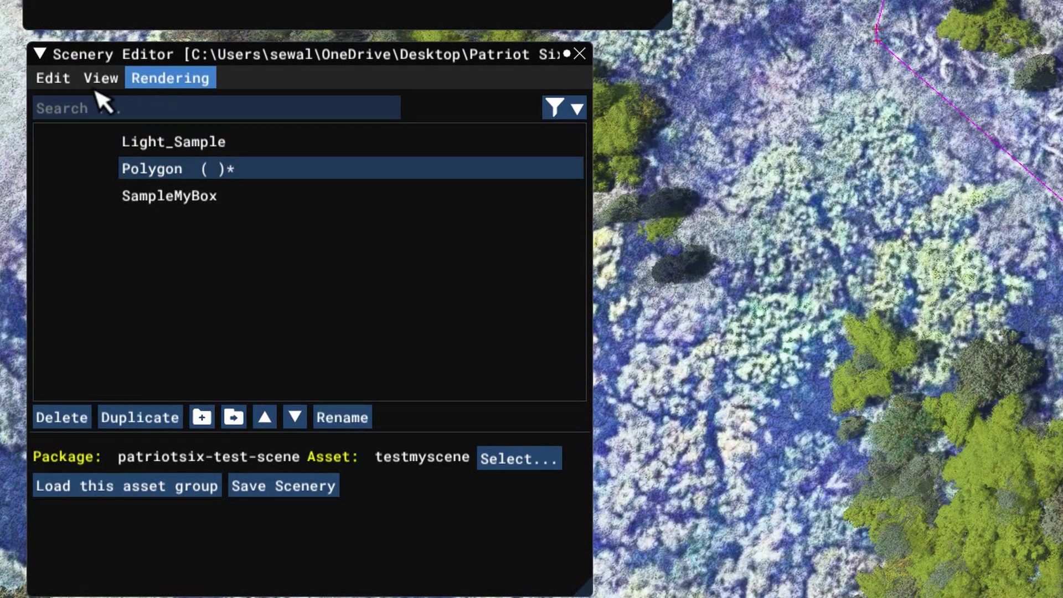
click(111, 83)
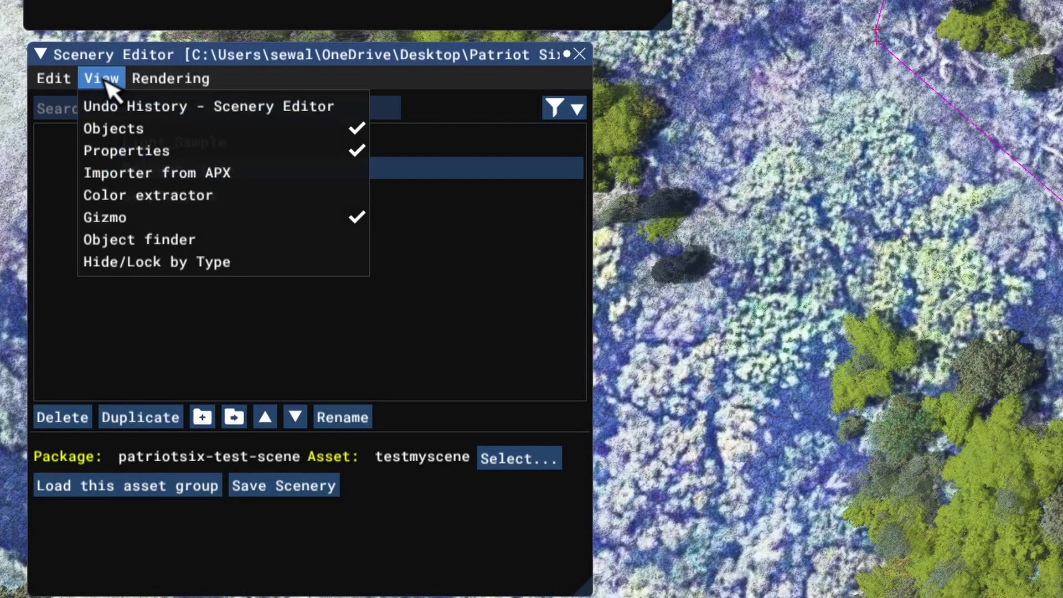
mouse_move(171, 79)
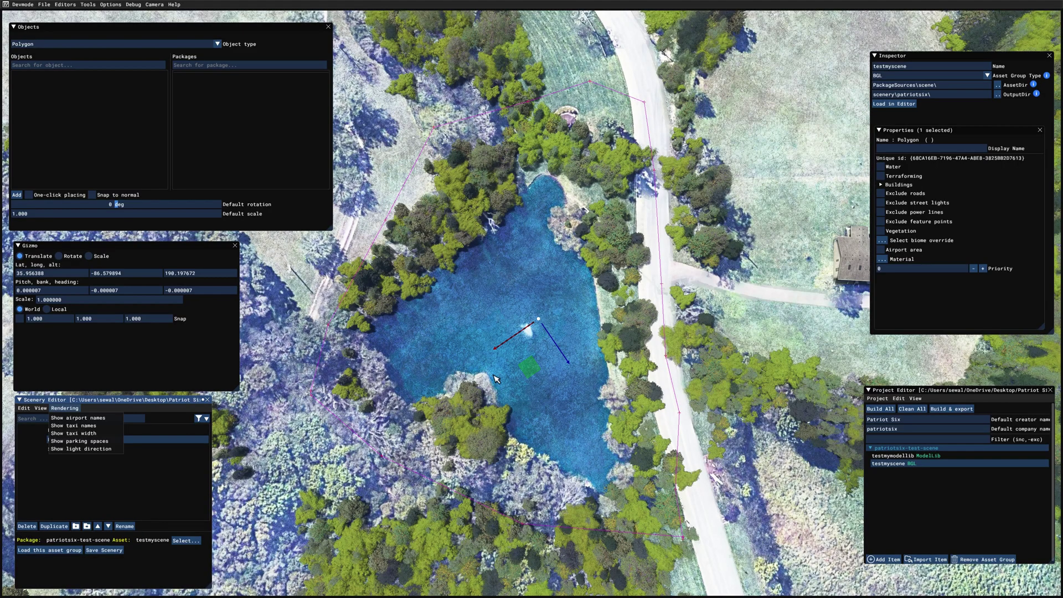
click(544, 338)
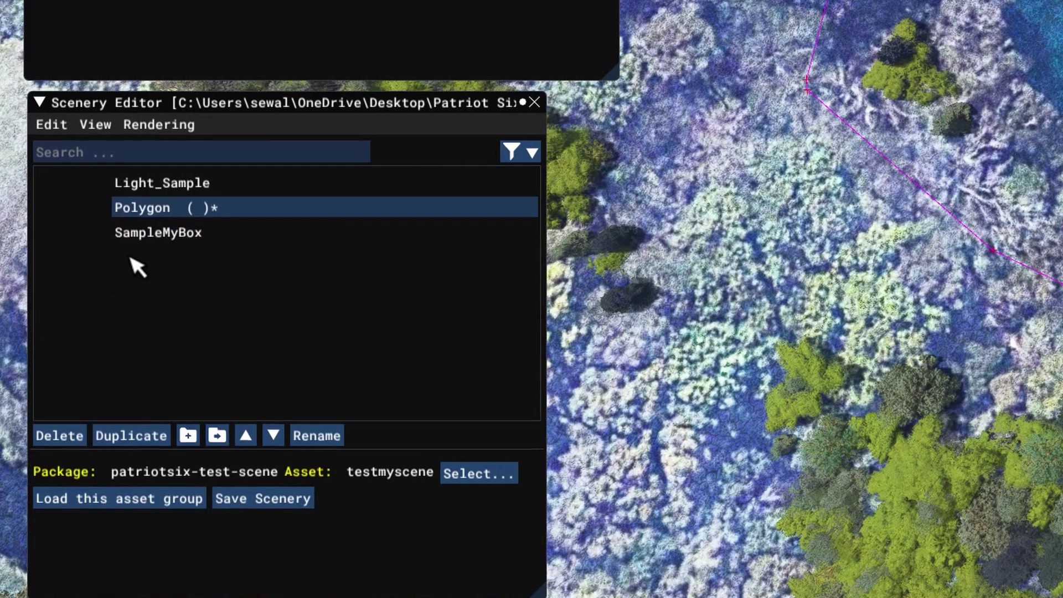
mouse_move(68, 442)
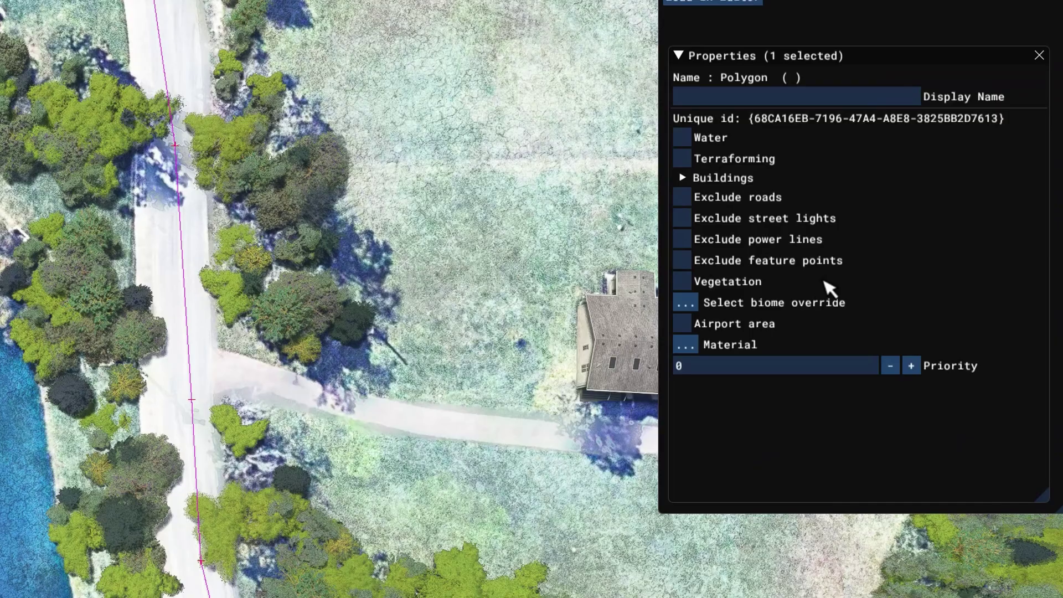
Enable Vegetation on the pond polygon, set its vegetation scale to 0.000 and deselect the polygon
click(682, 281)
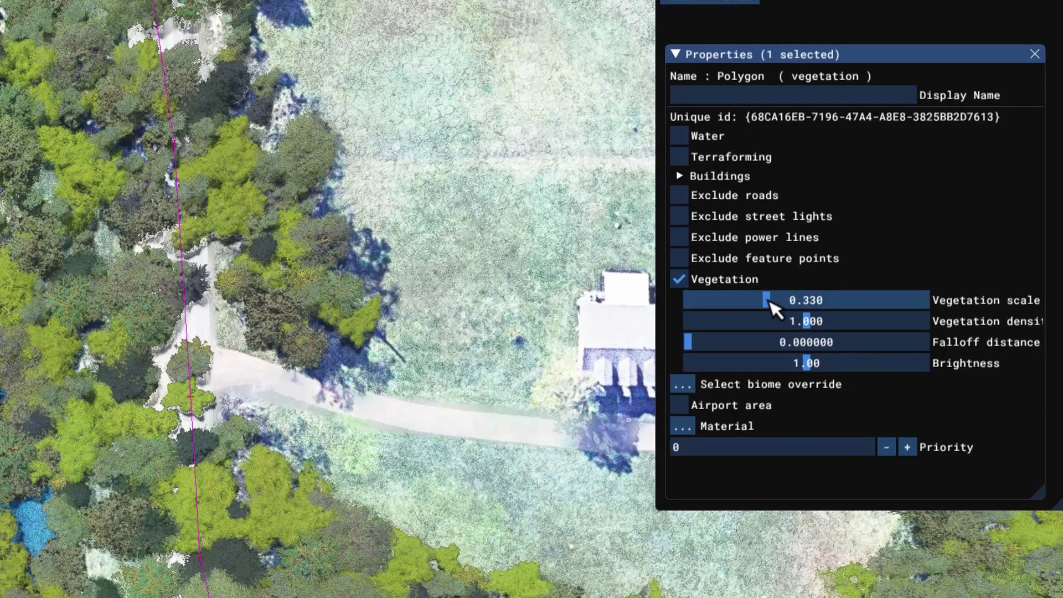
drag(768, 299, 637, 290)
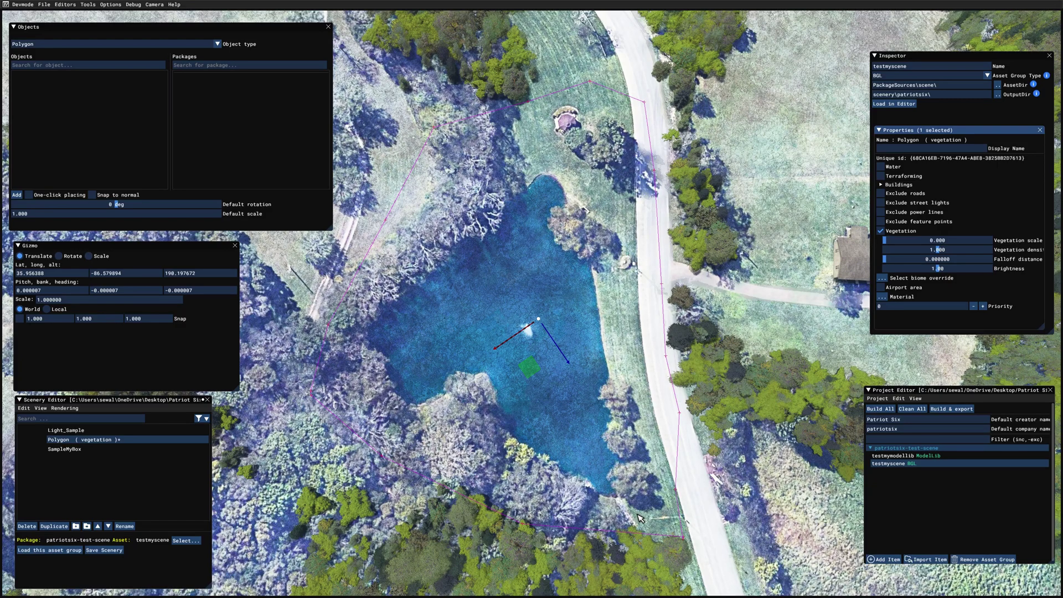
click(641, 518)
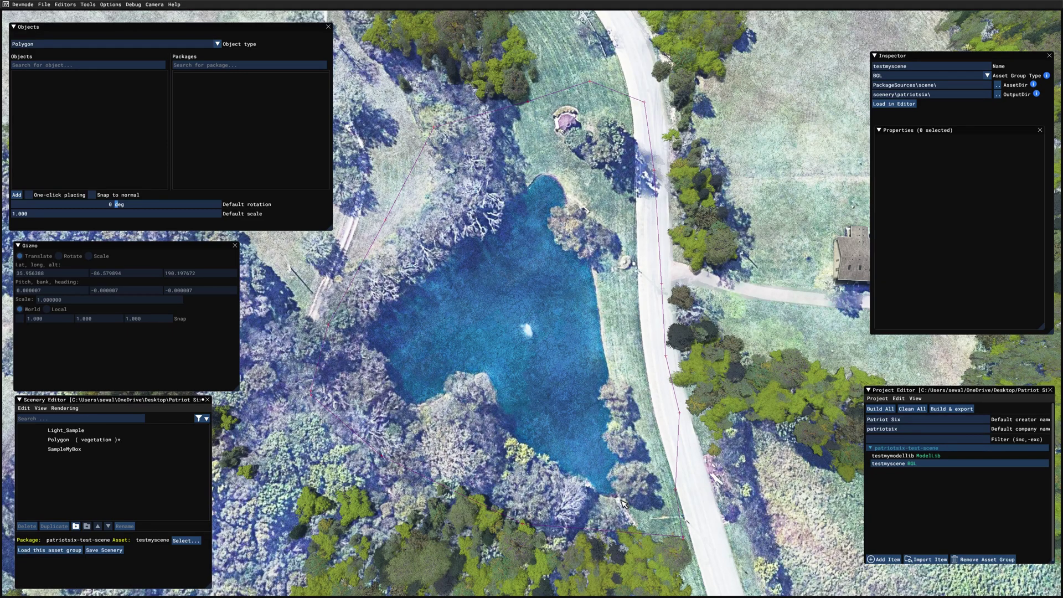
Add a new polygon and trace the pond's road-side shoreline to the pond's end past the overhanging trees
key(d)
key(KP_4)
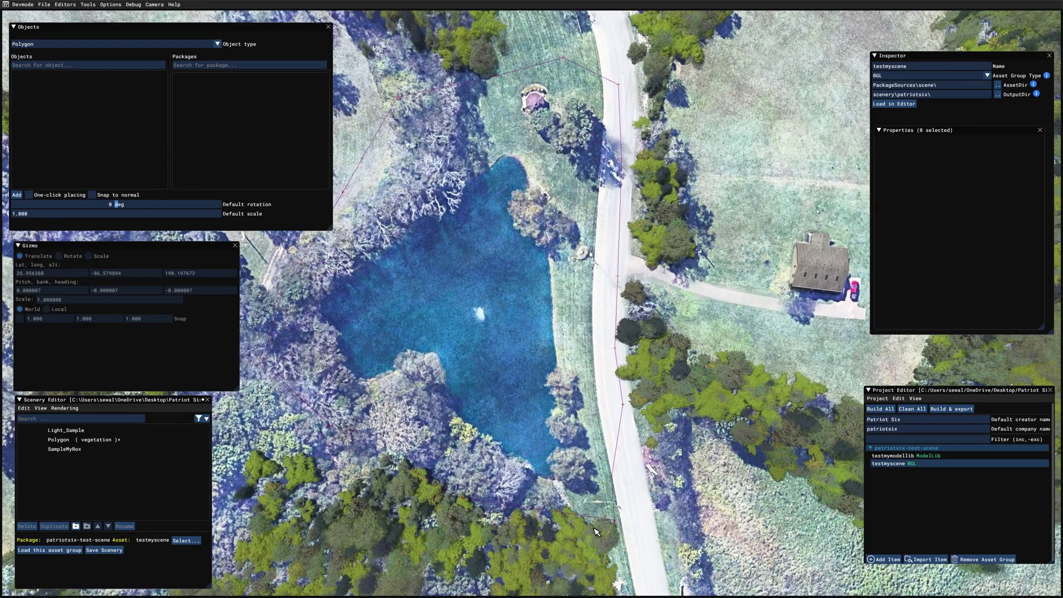
right_drag(594, 527, 595, 523)
scroll(597, 521, up, 4)
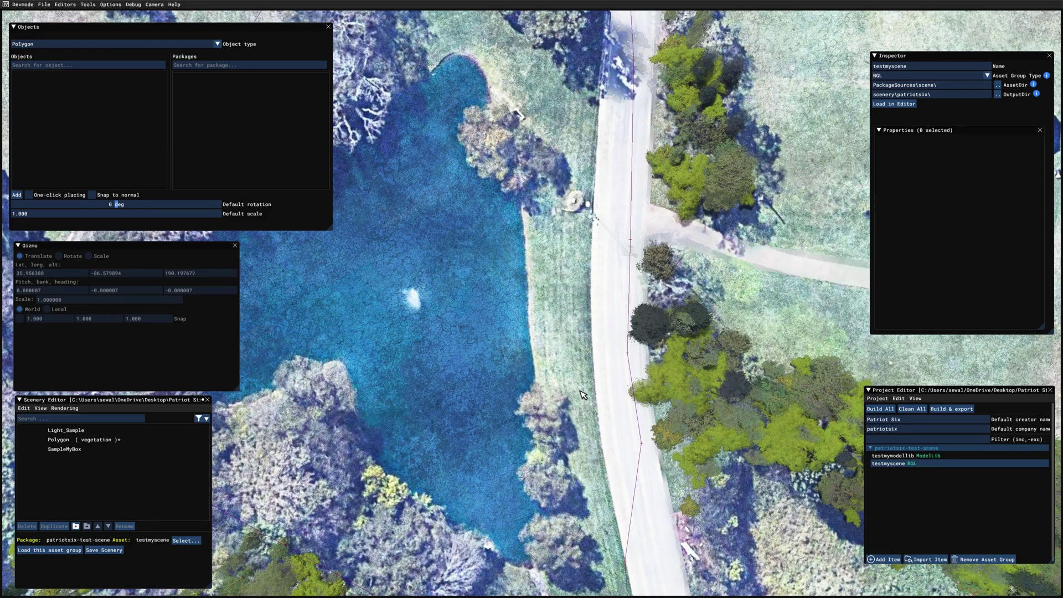
click(16, 196)
click(529, 316)
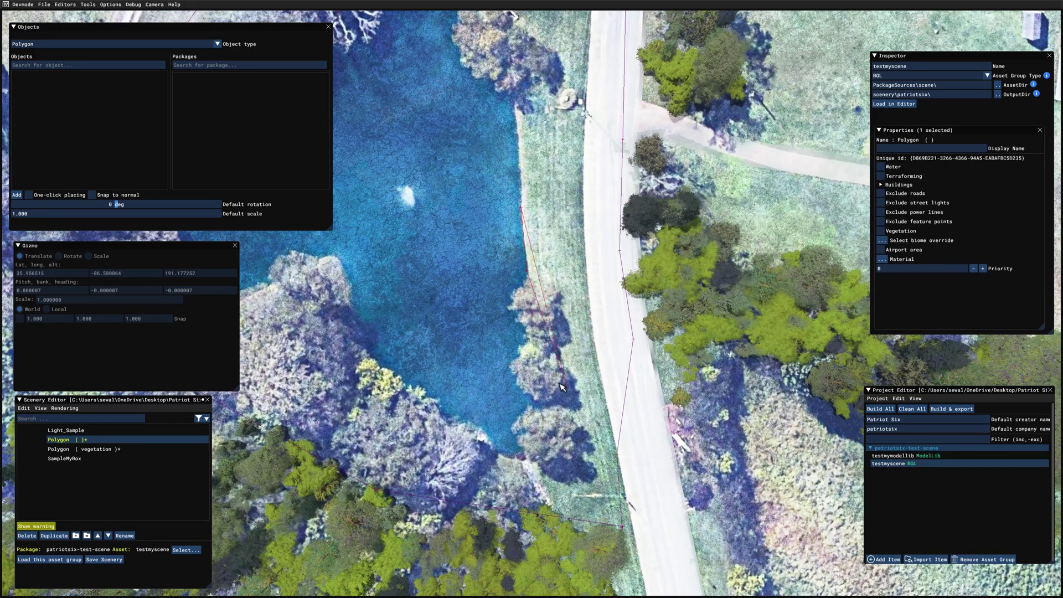
click(538, 404)
click(539, 434)
click(537, 456)
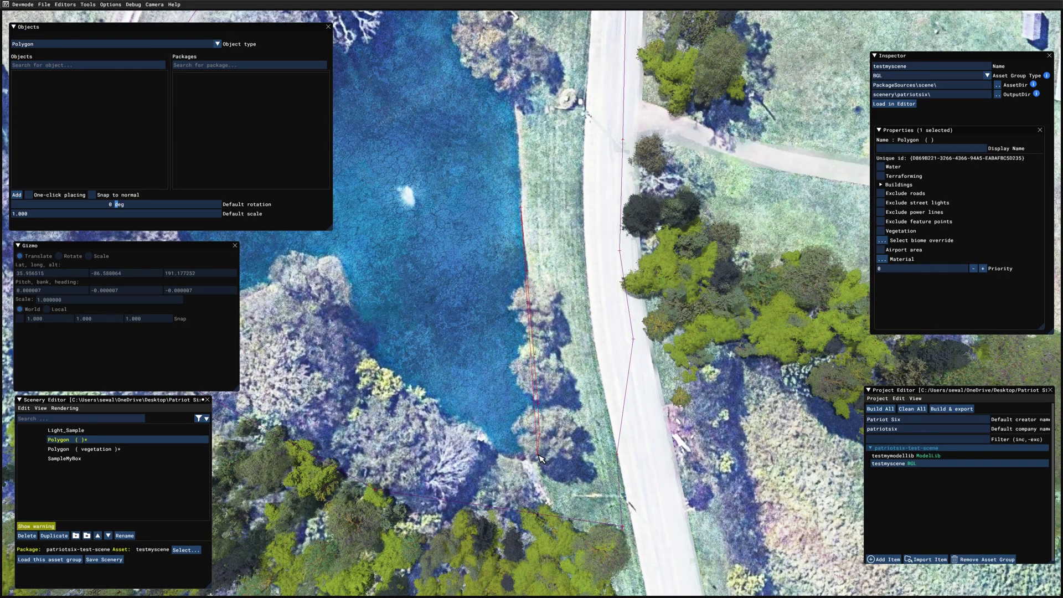
click(502, 455)
middle_drag(493, 437, 531, 460)
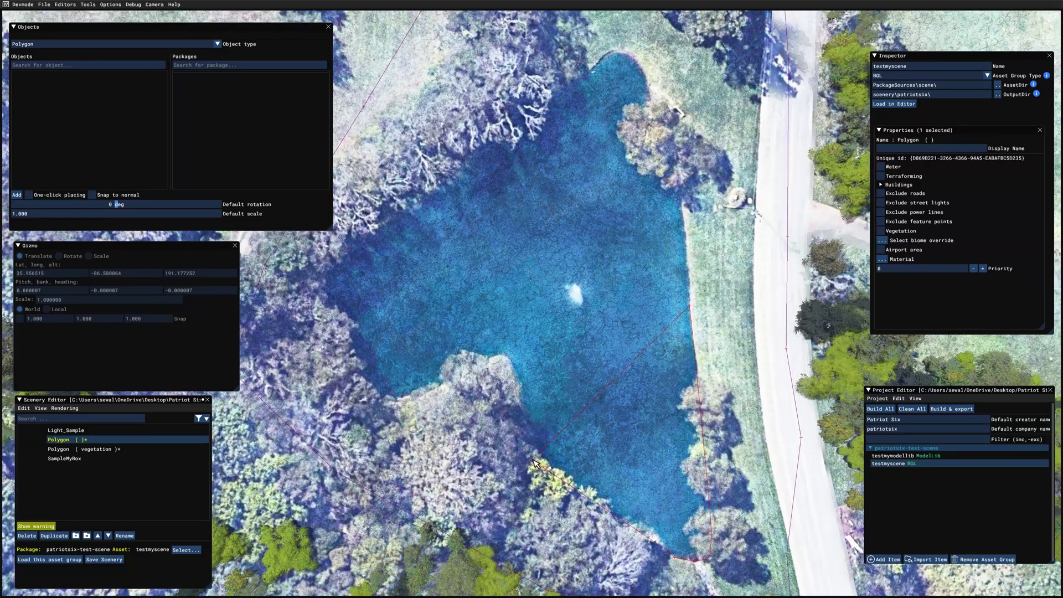
Continue the pond polygon's outline around the tree-covered point that juts into the water
click(534, 460)
click(523, 400)
click(520, 380)
middle_drag(521, 380, 505, 497)
click(457, 454)
click(448, 449)
click(436, 454)
click(425, 449)
click(486, 492)
click(466, 499)
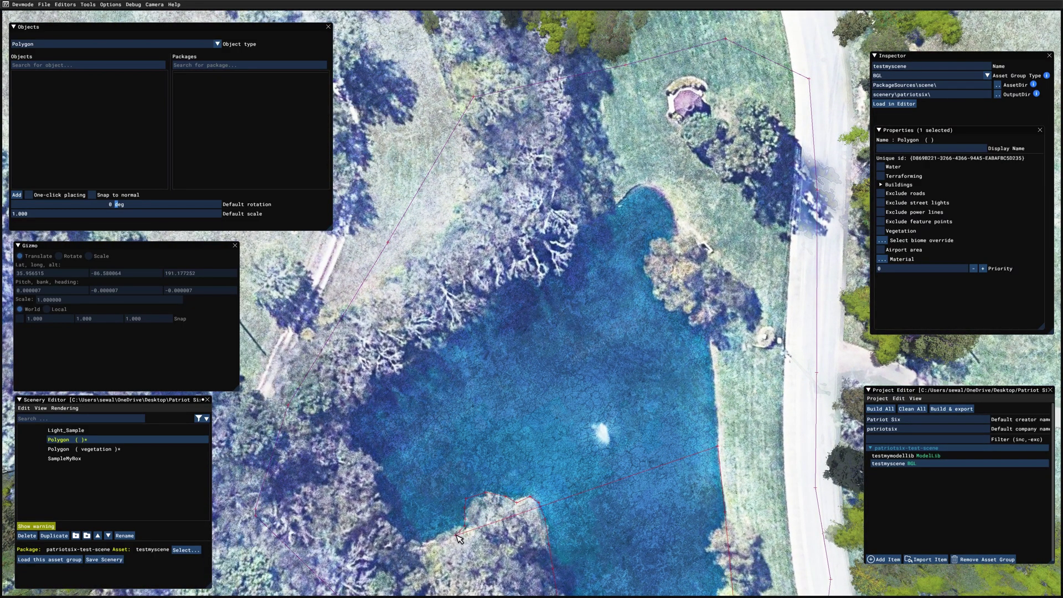
click(429, 543)
click(411, 545)
Trace the wooded shoreline opposite the road up to the pond's narrow end near the gazebo
key(w)
key(a)
drag(404, 512, 369, 466)
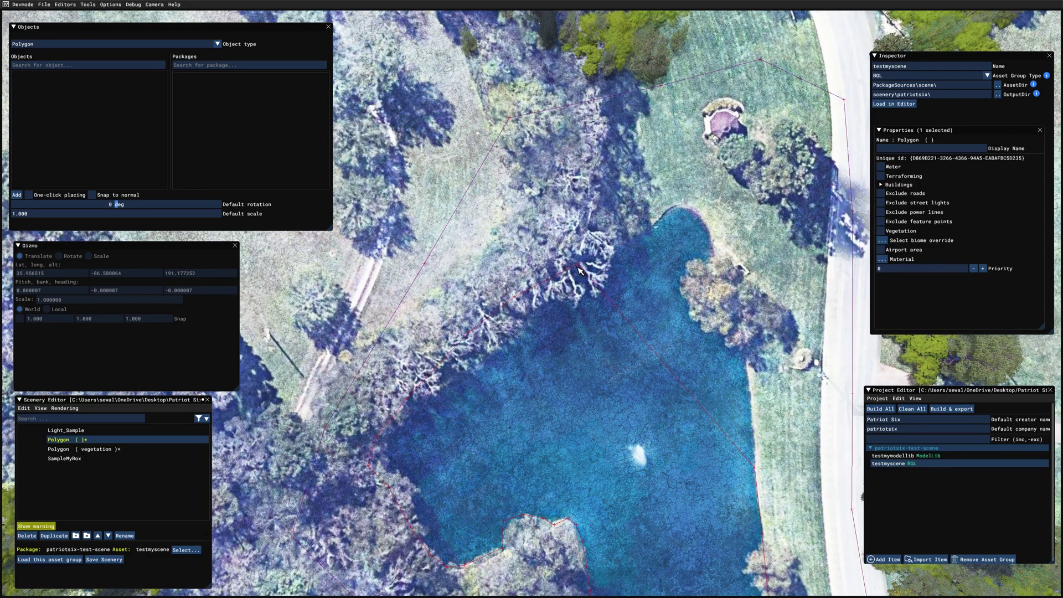
key(w)
key(d)
click(489, 415)
click(571, 381)
click(575, 372)
click(587, 370)
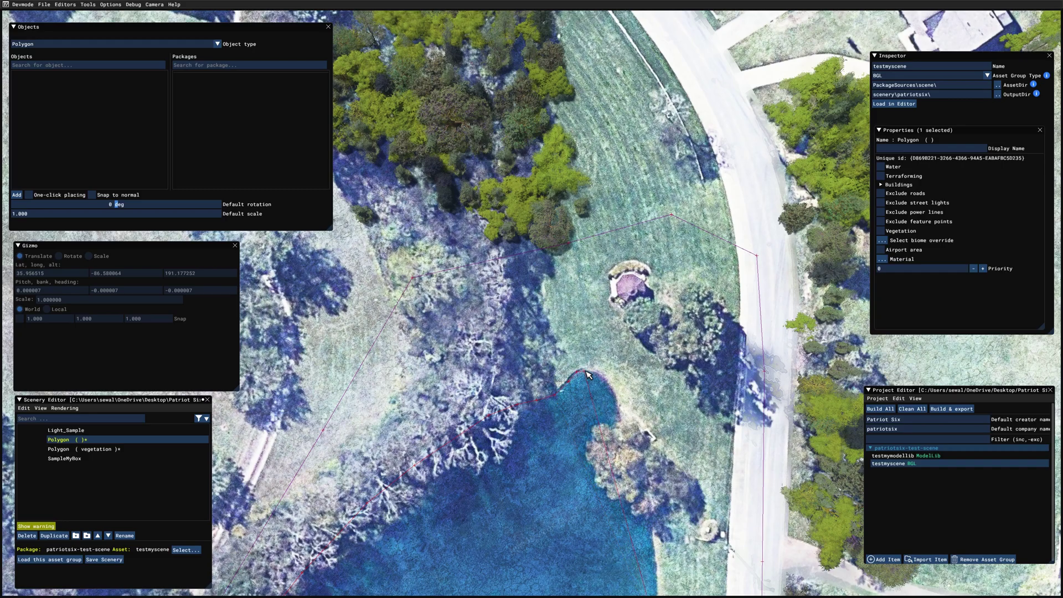
Trace around the pond's narrow end by the gazebo and close the polygon along the road-side shoreline
click(599, 371)
click(609, 383)
click(615, 401)
key(s)
key(d)
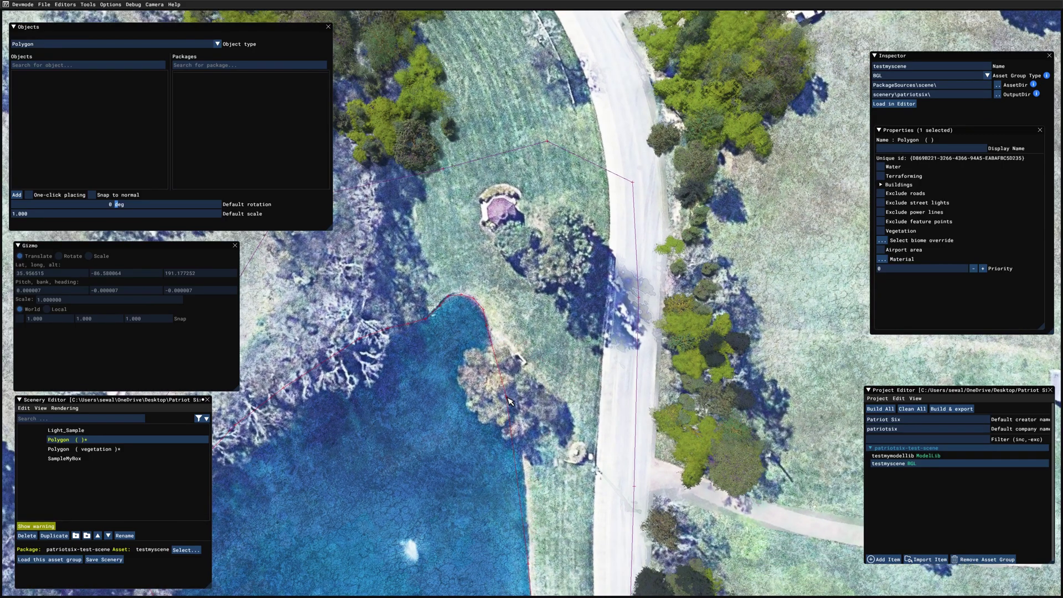
click(522, 452)
key(Escape)
key(r)
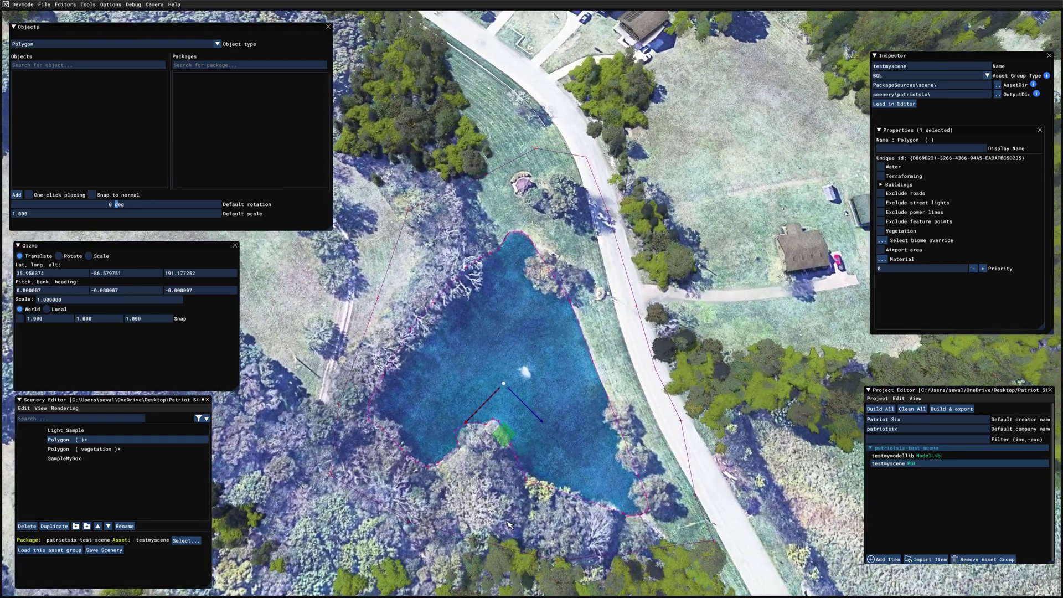
Examine the pond polygon's outline at the tree-covered point by selecting one of its vertices and the whole polygon
right_drag(501, 524, 504, 521)
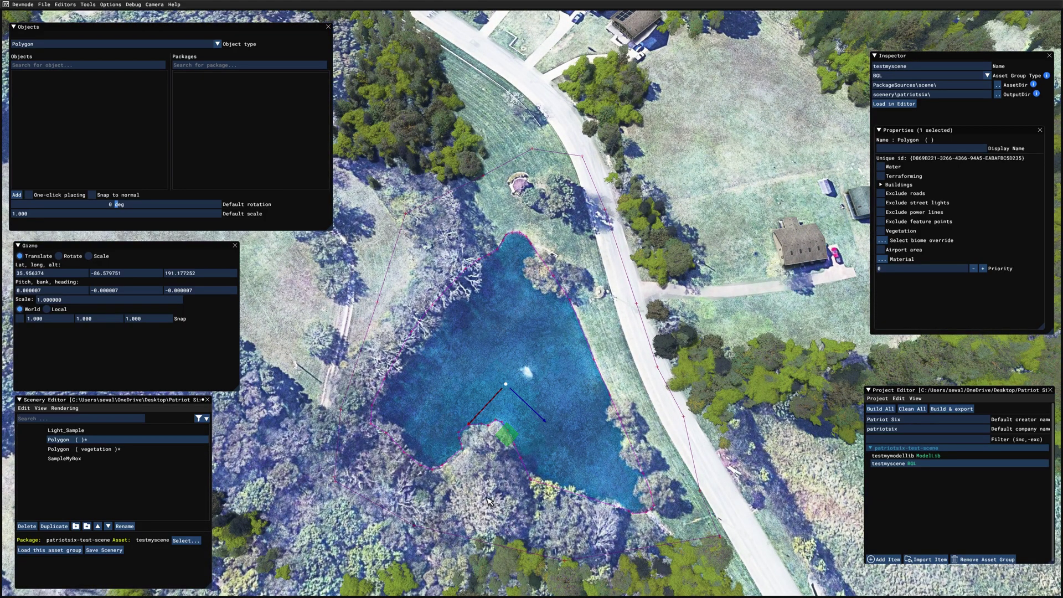
scroll(489, 501, up, 5)
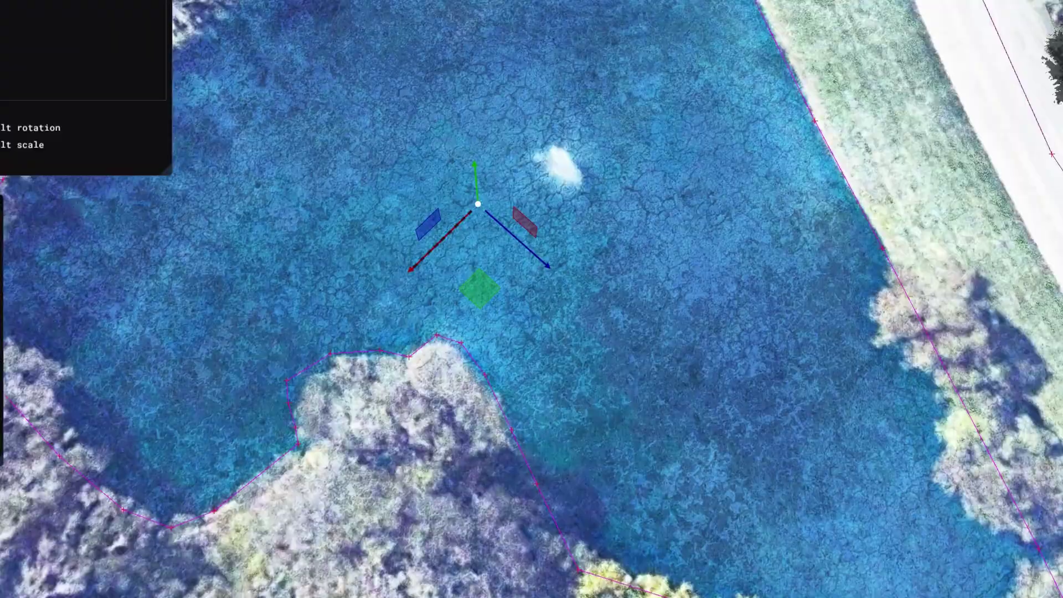
drag(464, 596, 589, 597)
scroll(589, 591, up, 5)
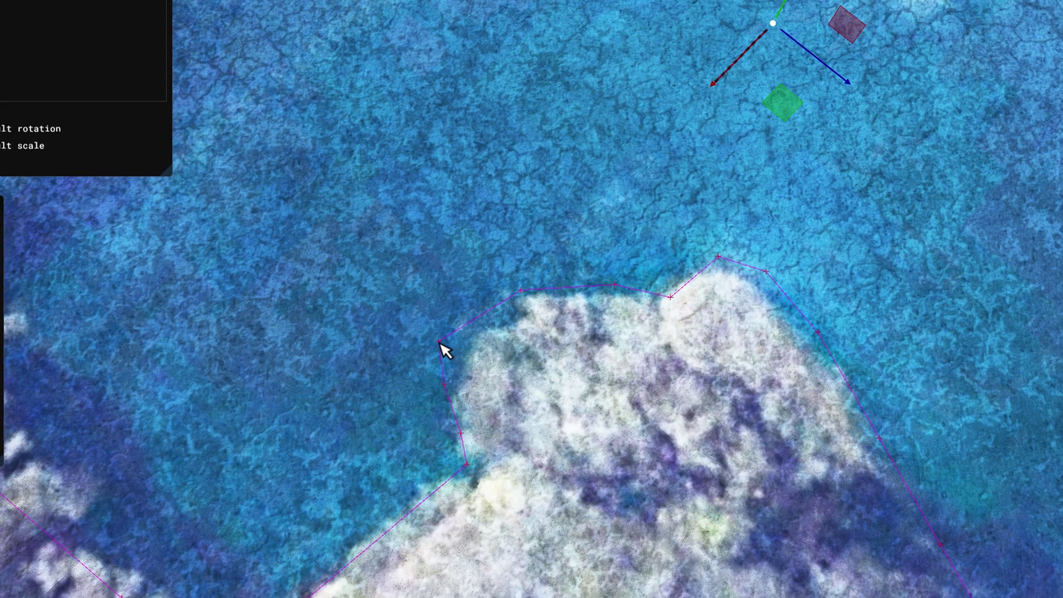
click(441, 343)
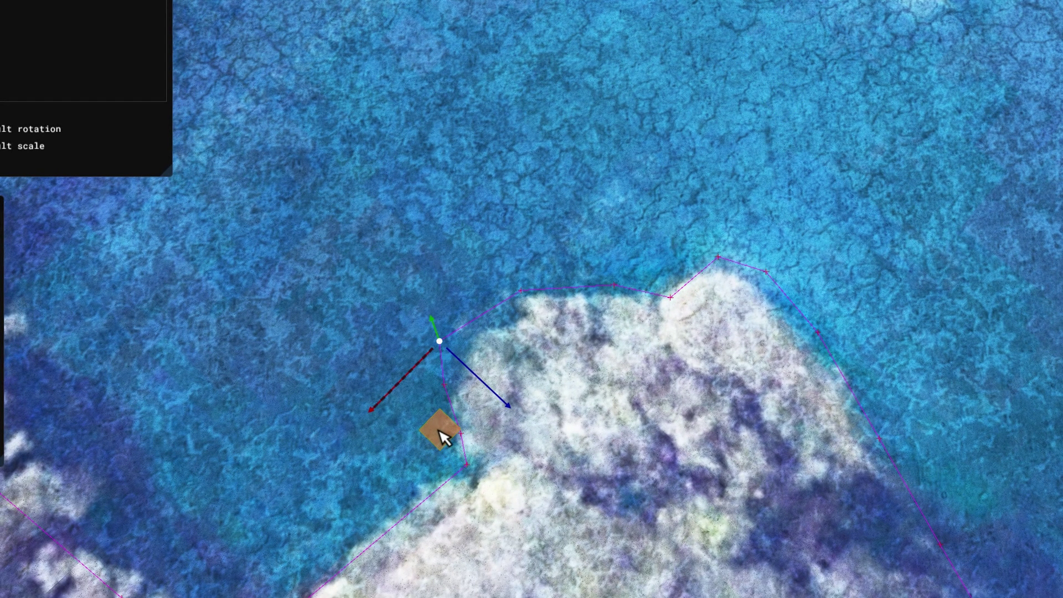
click(681, 113)
click(550, 166)
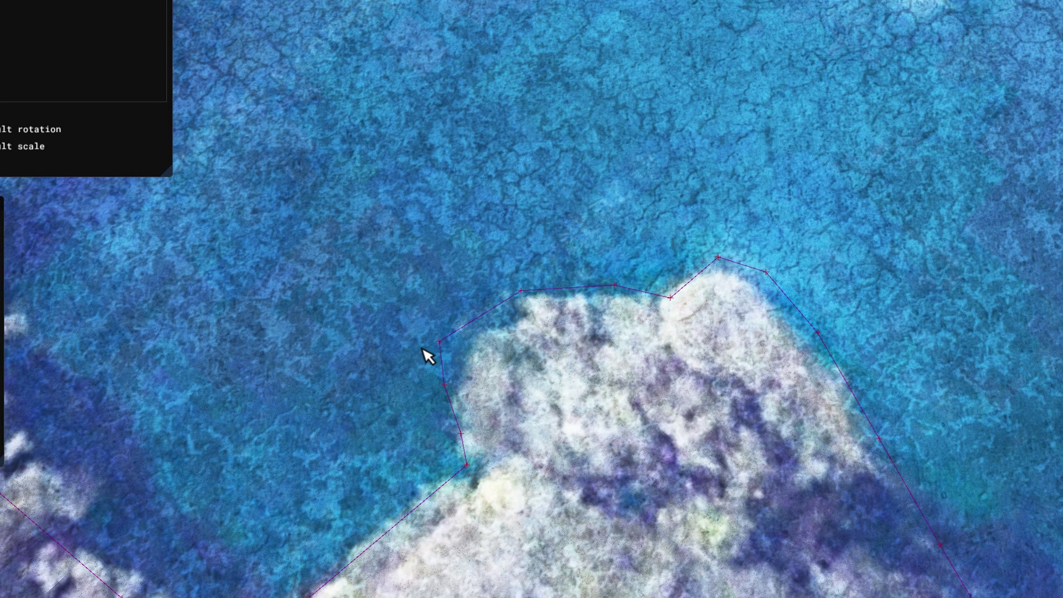
click(623, 38)
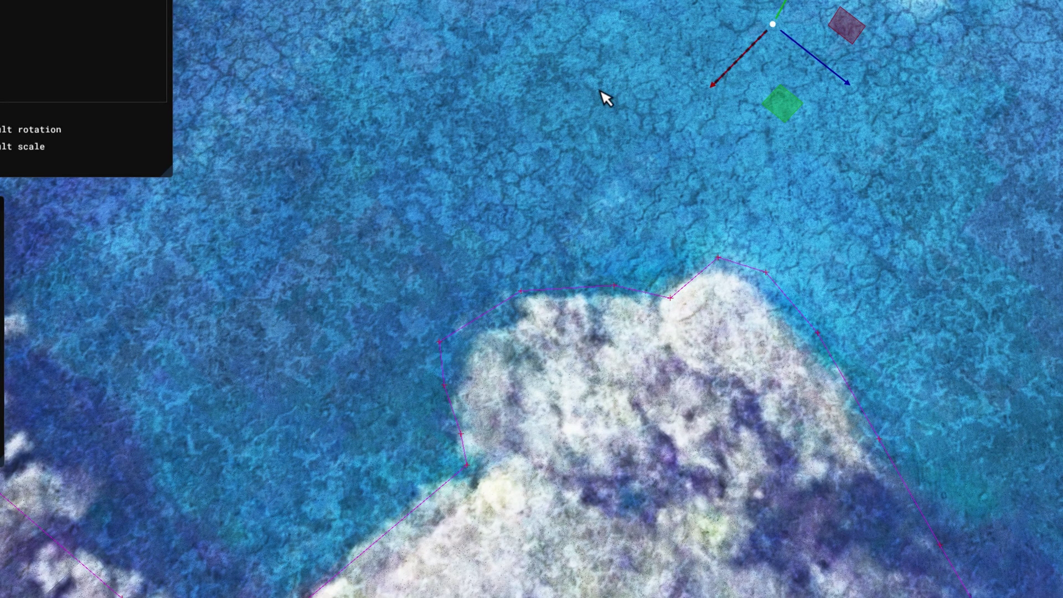
click(441, 342)
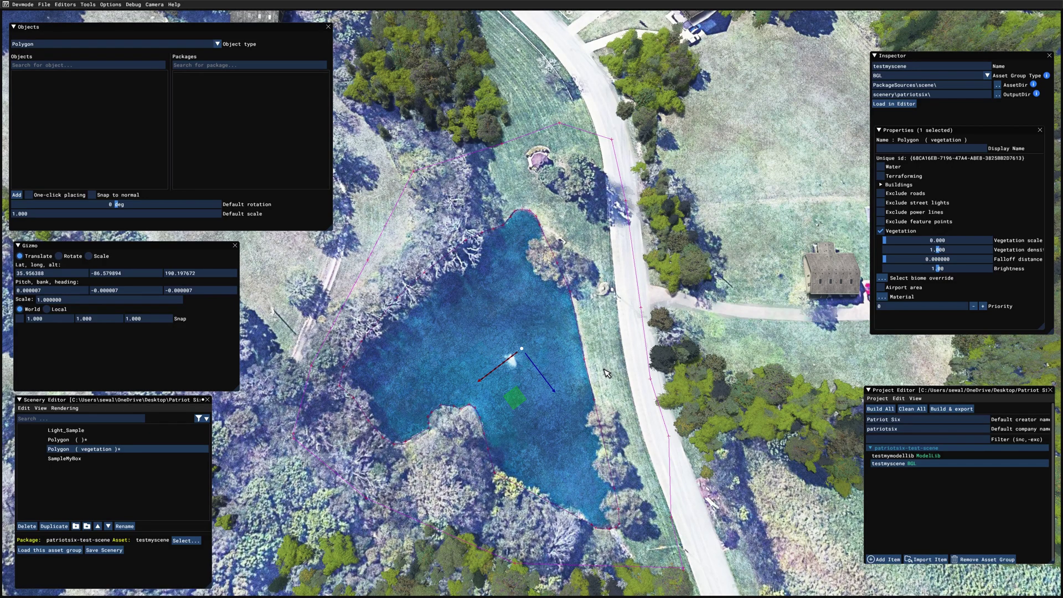
Enable Water on the polygon that follows the pond shoreline and set its water type to WATER
mouse_move(970, 133)
mouse_down()
mouse_move(789, 177)
mouse_move(975, 148)
mouse_move(970, 137)
mouse_up()
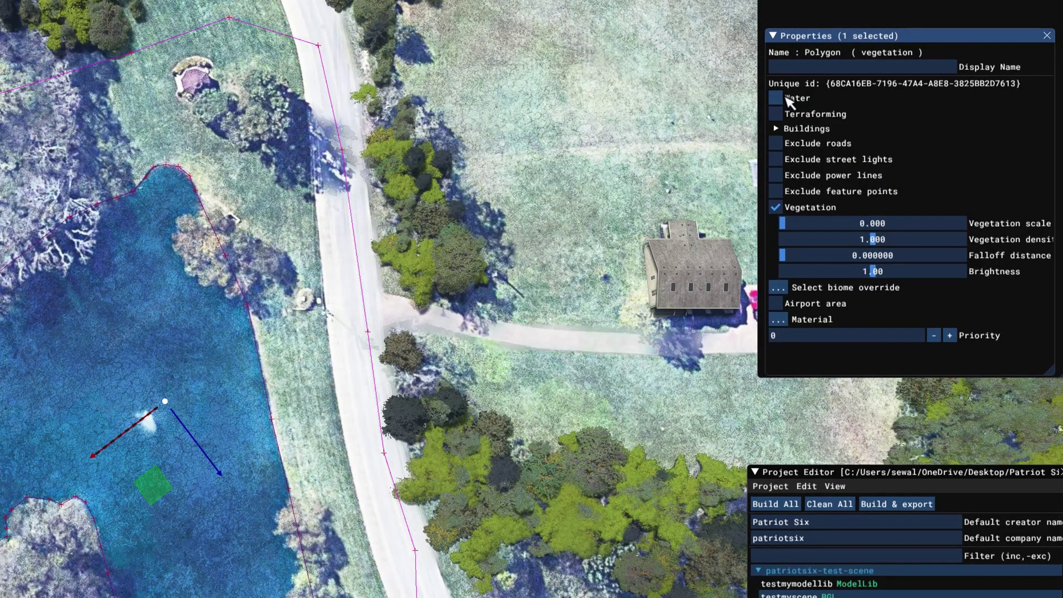
click(777, 98)
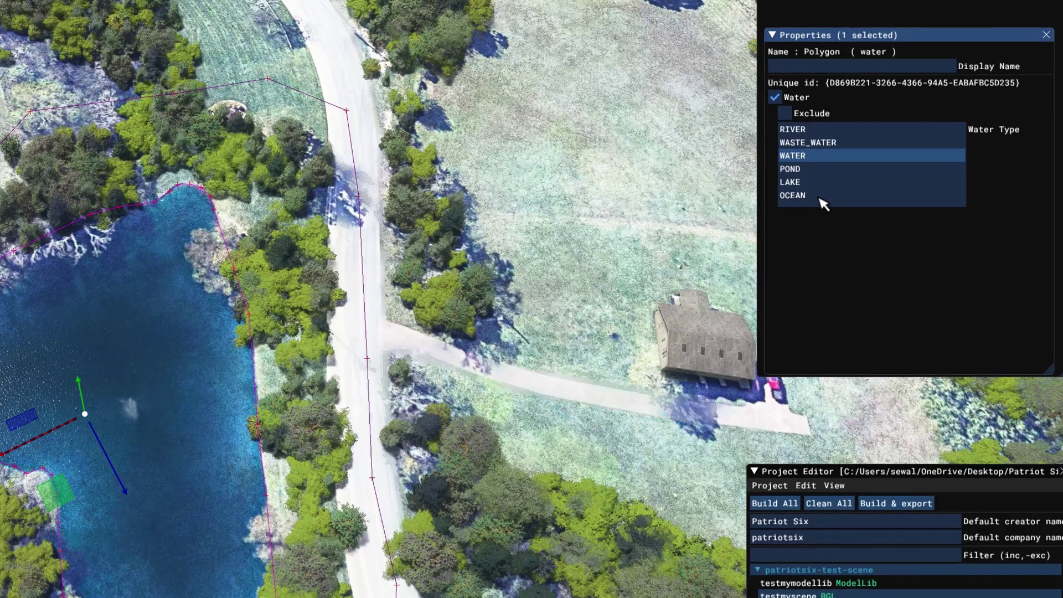
click(829, 169)
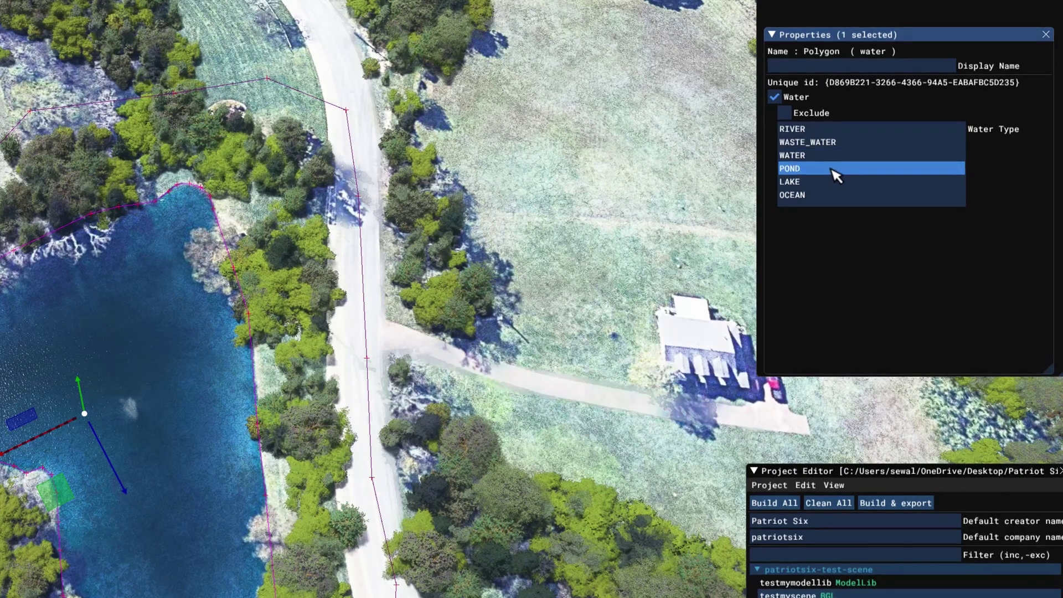
click(829, 156)
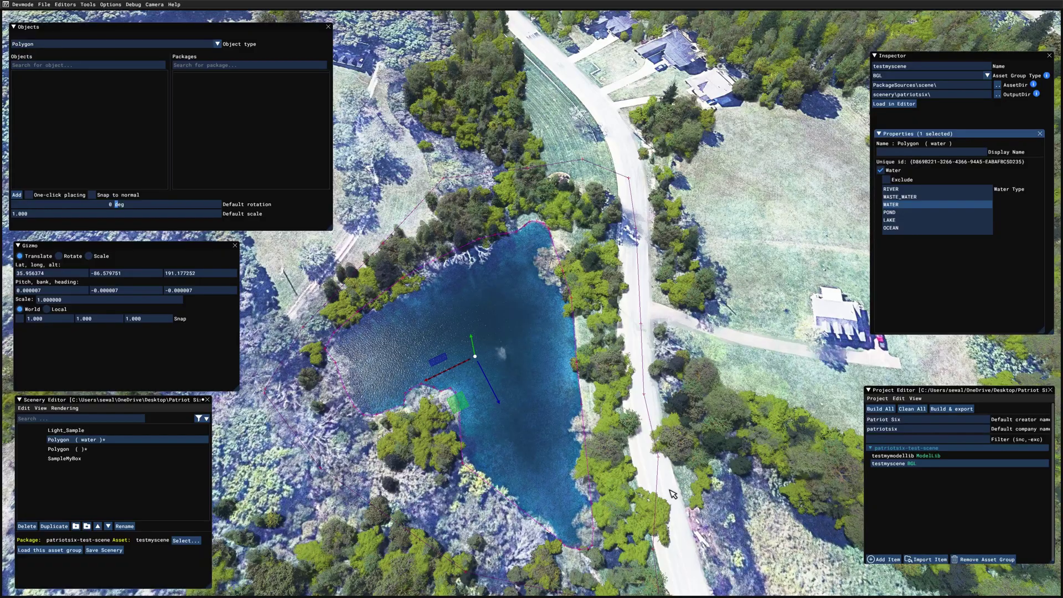
Add another polygon starting beside the pond and trace the outer tree line facing the road and houses
right_drag(682, 499, 623, 243)
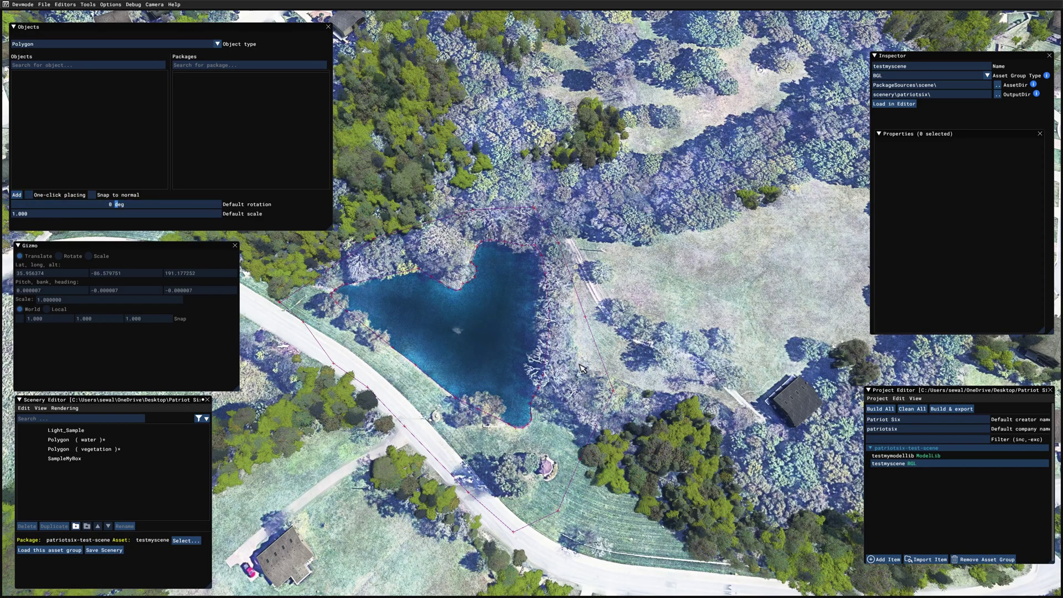
middle_drag(589, 364, 591, 370)
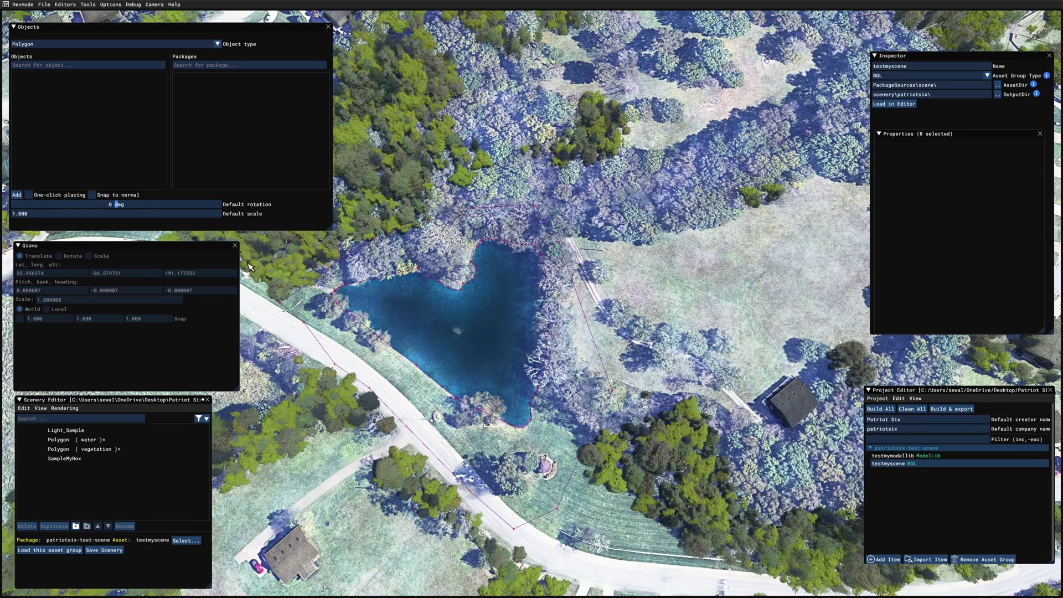
click(17, 195)
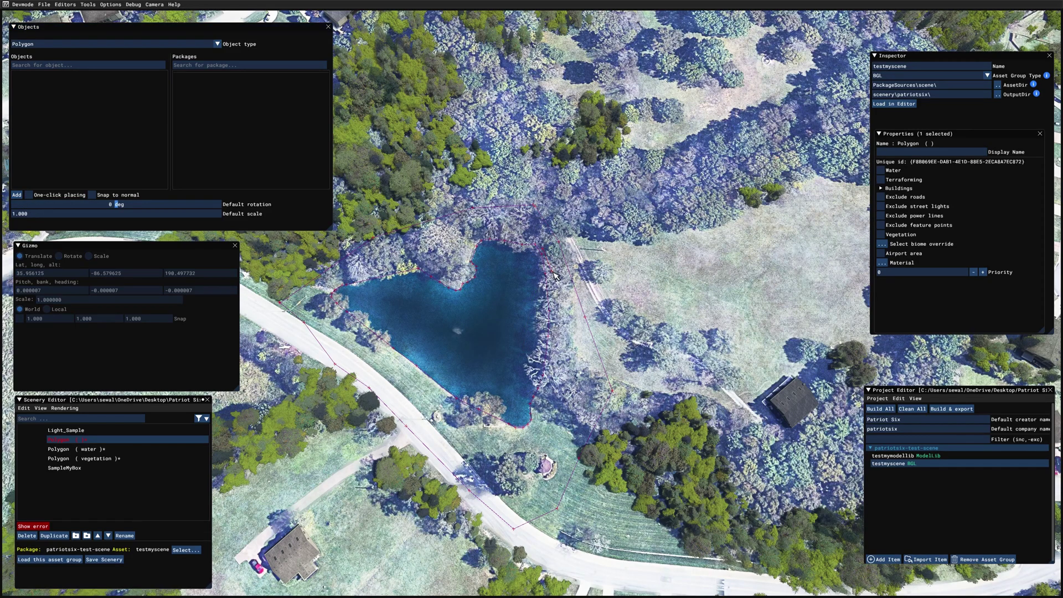
click(591, 437)
middle_drag(742, 510, 596, 471)
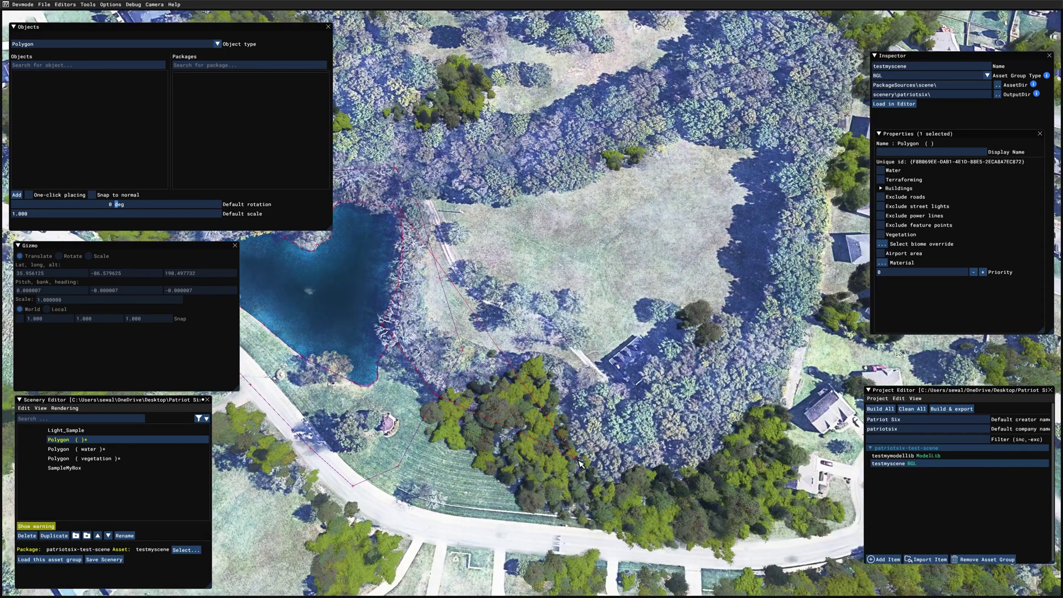
click(599, 474)
click(686, 471)
click(742, 435)
click(779, 408)
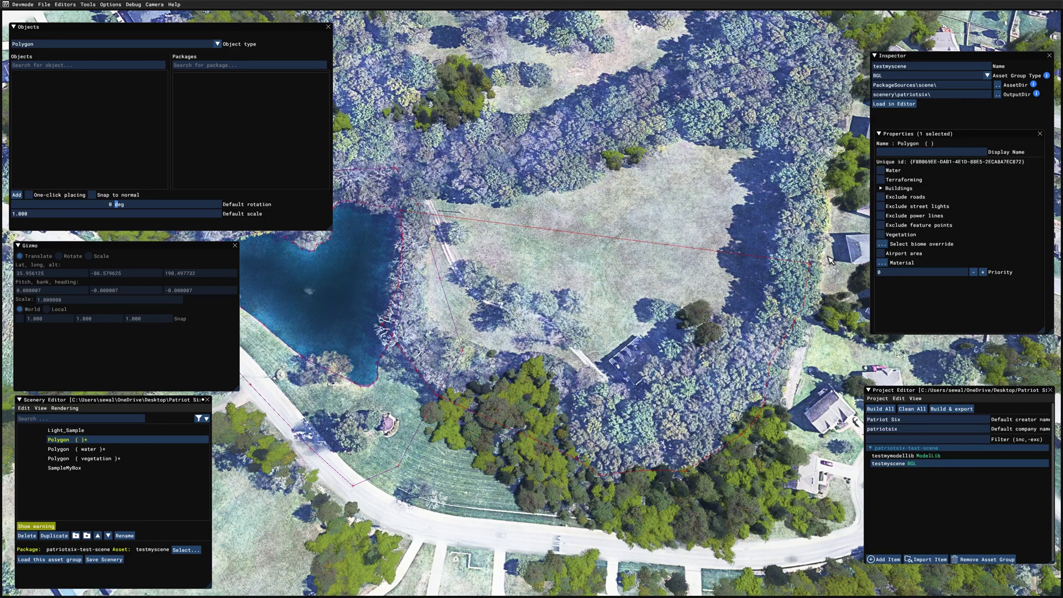
Continue the woodland polygon around the far tree strip and back along the field's inner edge past the dark-roofed building
click(828, 256)
middle_drag(829, 256, 815, 290)
click(778, 289)
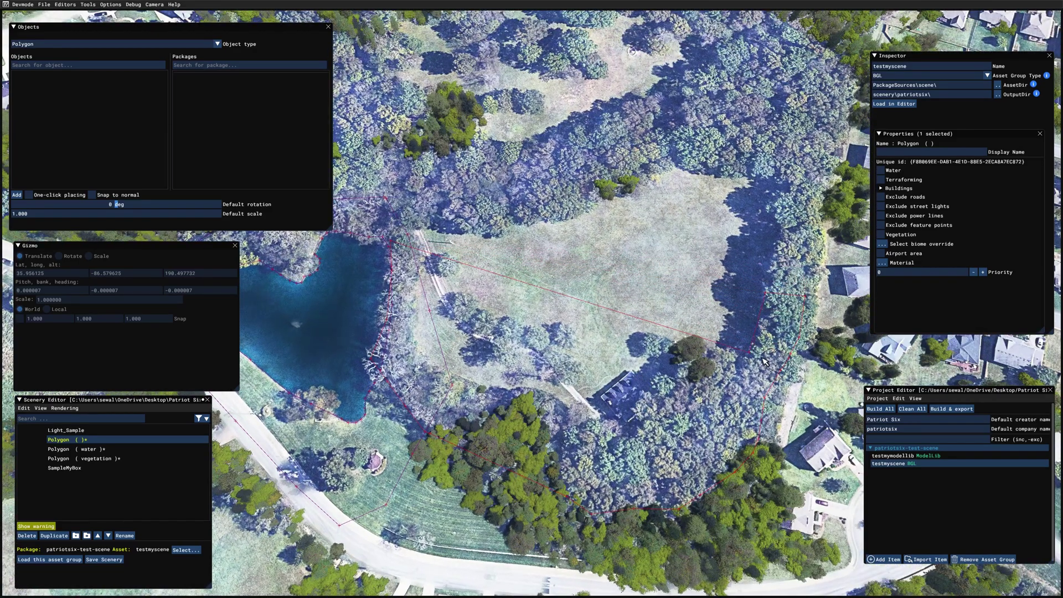
click(751, 353)
click(713, 357)
click(647, 338)
click(656, 373)
click(625, 434)
click(568, 425)
click(481, 383)
middle_drag(452, 384, 568, 414)
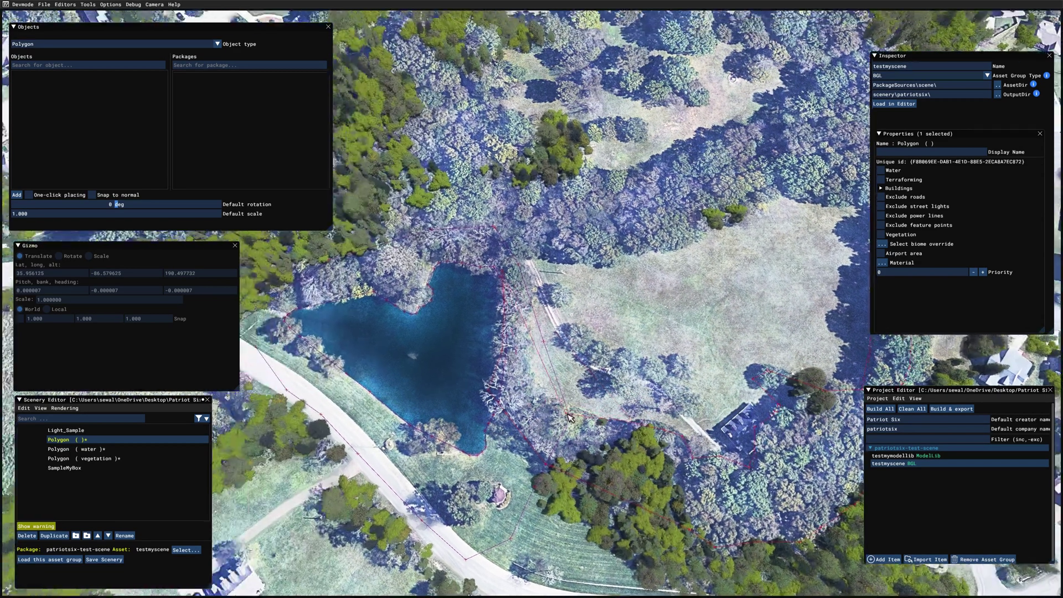
Trace the woodland polygon along the dirt track, the field's tree line and around the woods behind the pond
click(569, 416)
click(521, 261)
middle_drag(521, 262, 497, 348)
click(528, 336)
click(575, 350)
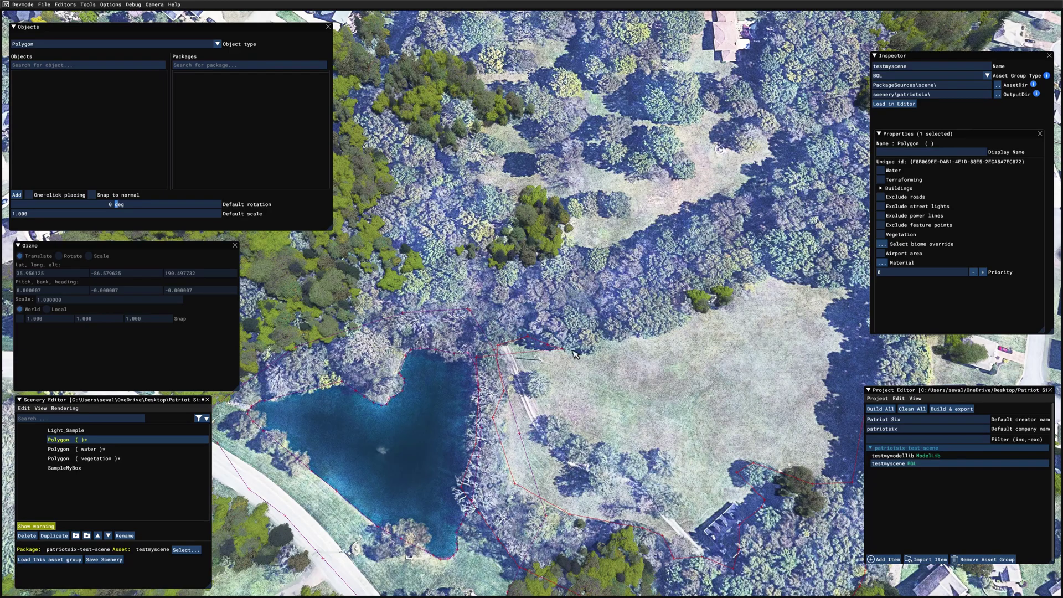
click(610, 343)
click(653, 326)
click(663, 306)
click(279, 344)
Bring the woodland polygon's outline back along the pond's wooded shoreline and finish the shape
middle_drag(279, 344, 415, 320)
click(392, 336)
click(372, 351)
click(365, 374)
click(406, 371)
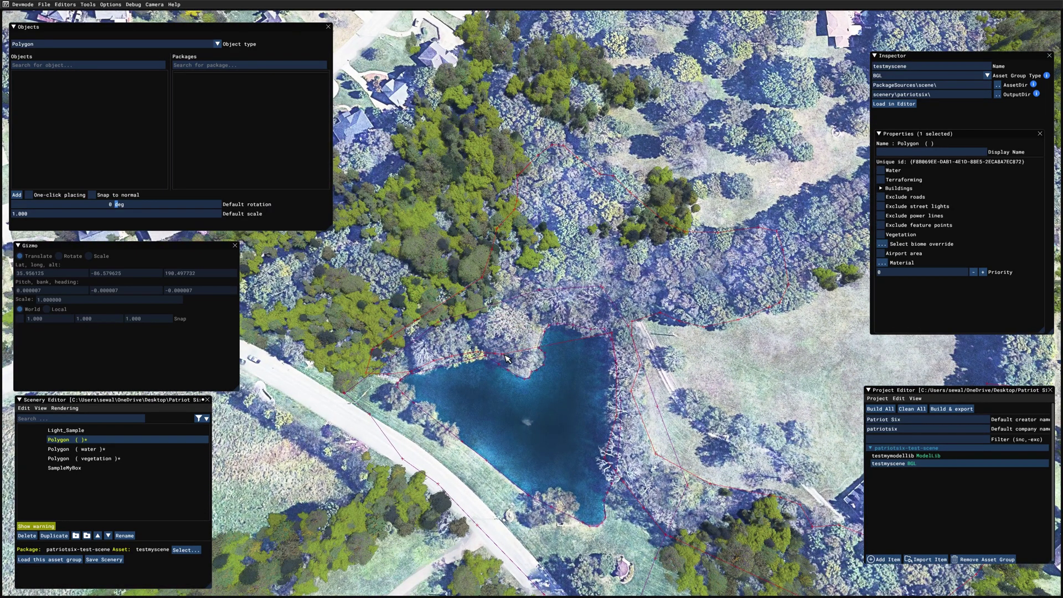
click(546, 317)
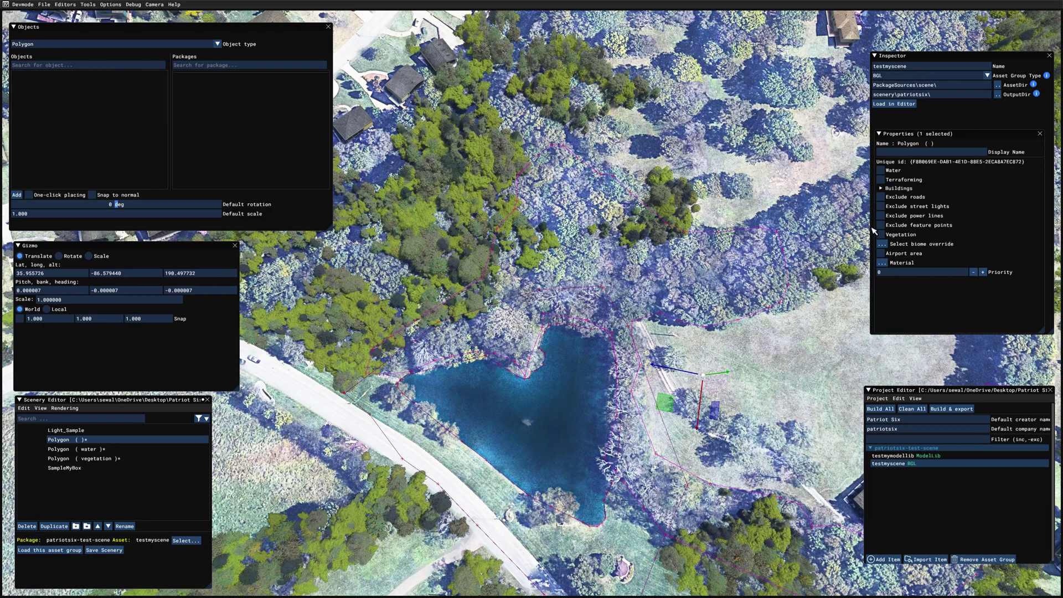
Enable Vegetation on the woodland polygon, set its scale to 0.948 and density to 1.887, and deselect it
click(881, 235)
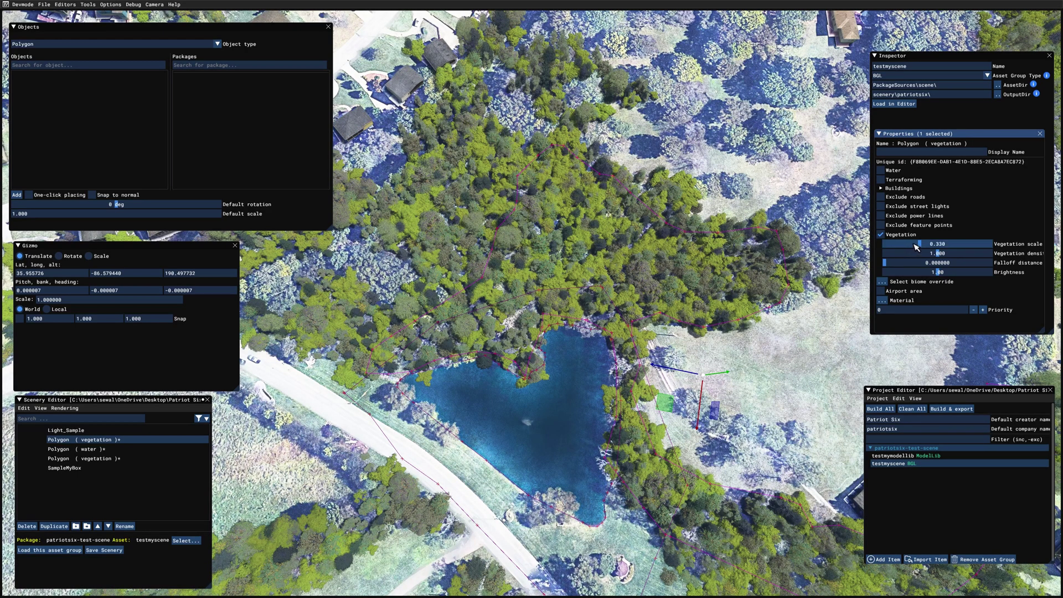
drag(923, 247, 988, 242)
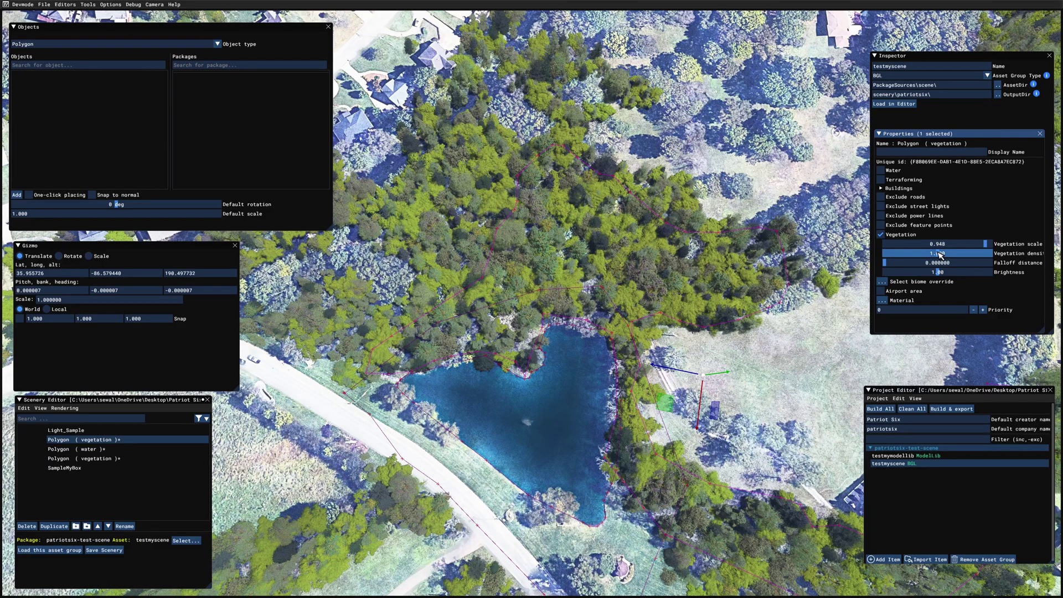
drag(913, 253, 983, 251)
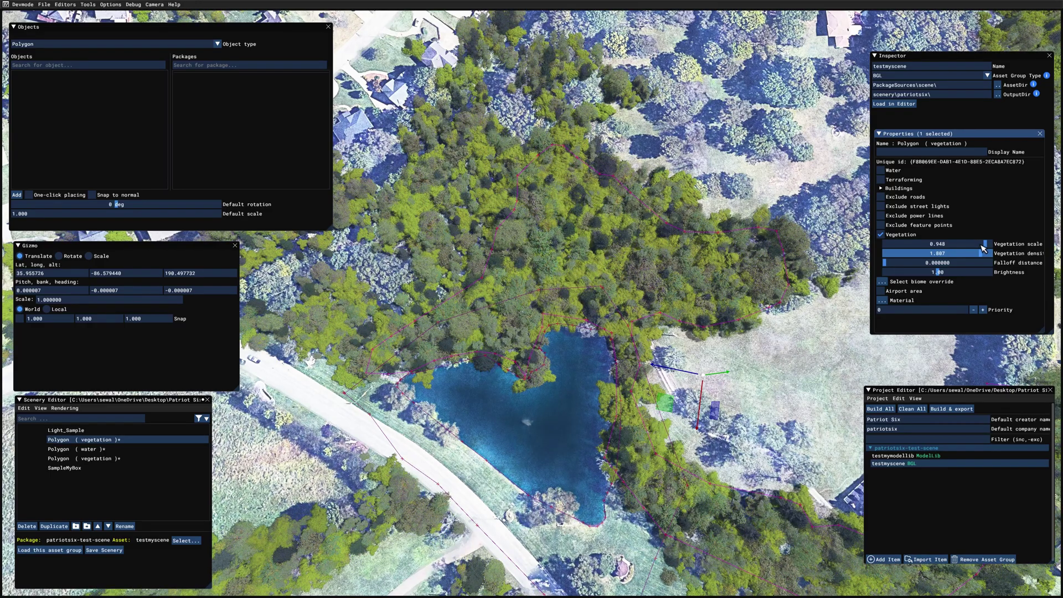
click(754, 442)
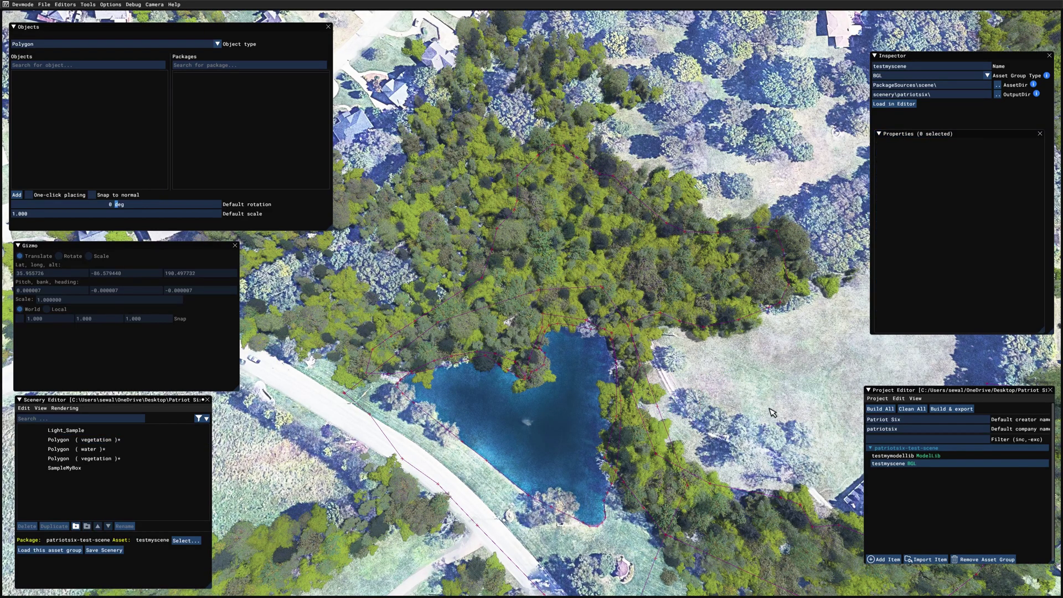
Switch the object type to Scenery, include ALL packages and search the objects for TREE
right_drag(737, 412, 731, 465)
key(s)
key(f)
key(d)
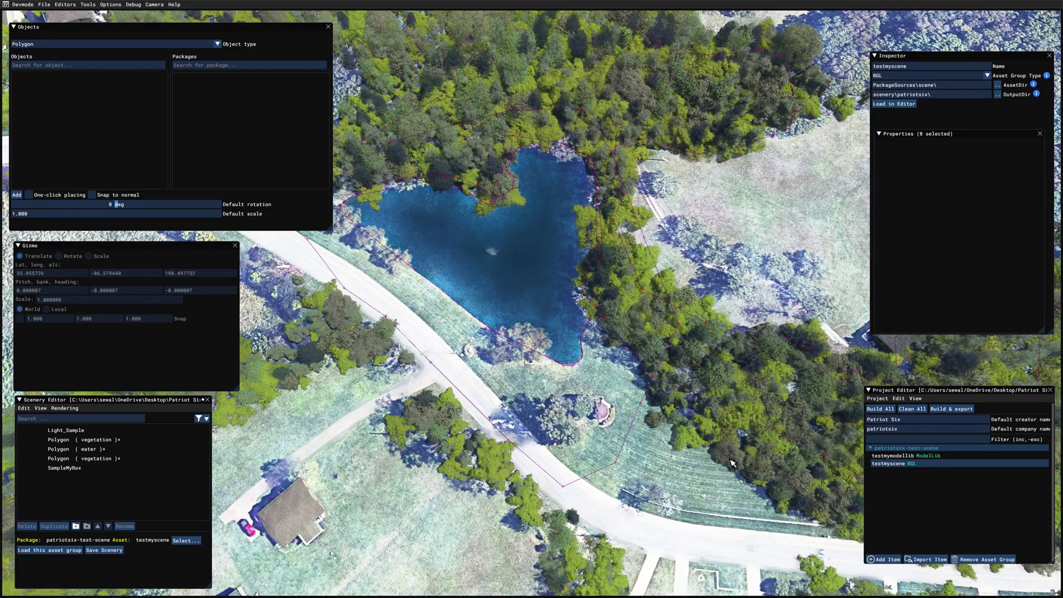
key(a)
right_drag(458, 476, 677, 457)
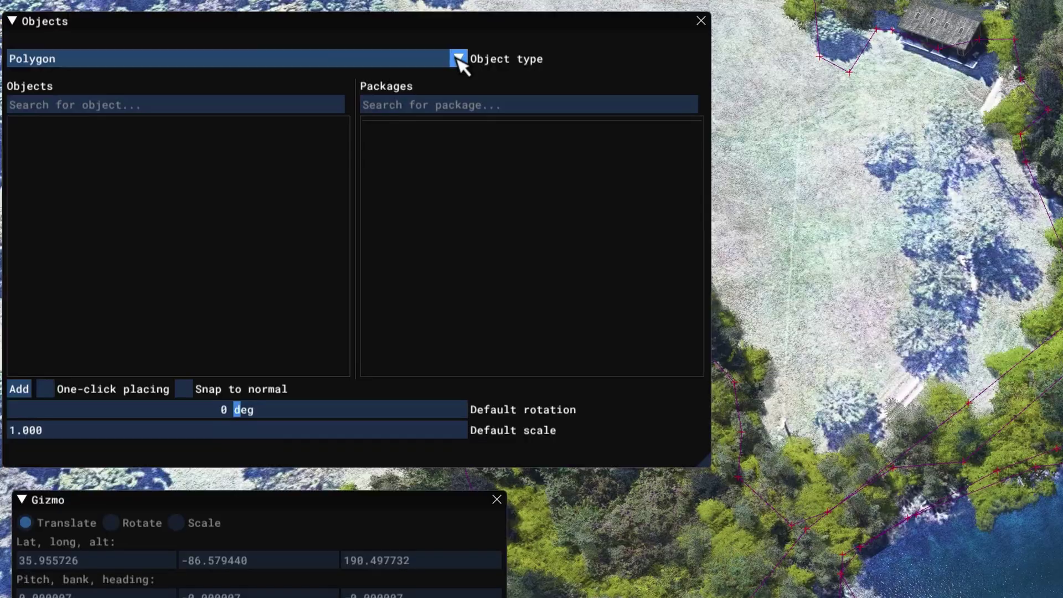
click(217, 44)
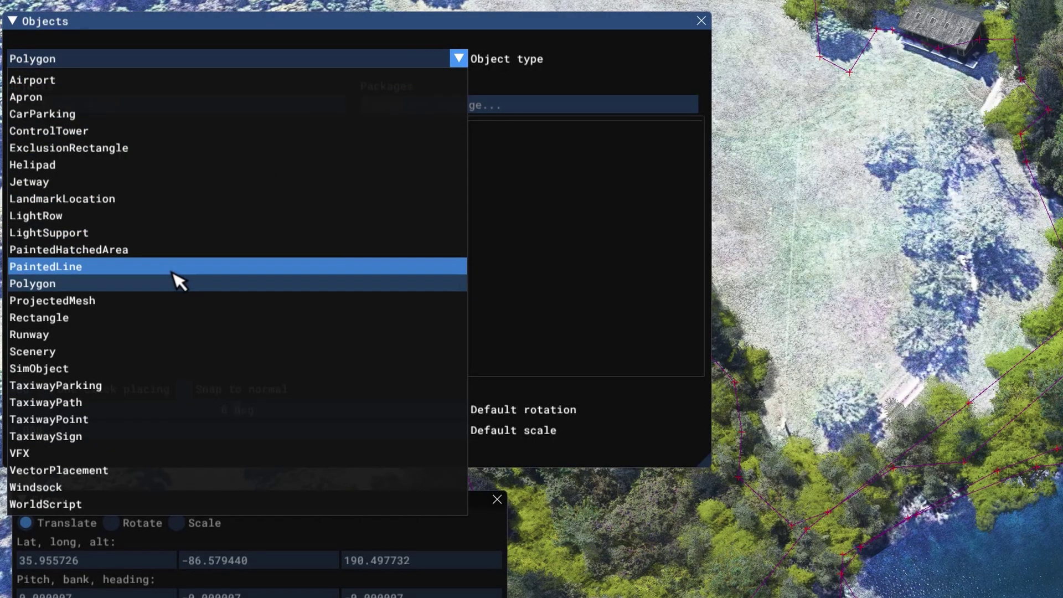
click(123, 351)
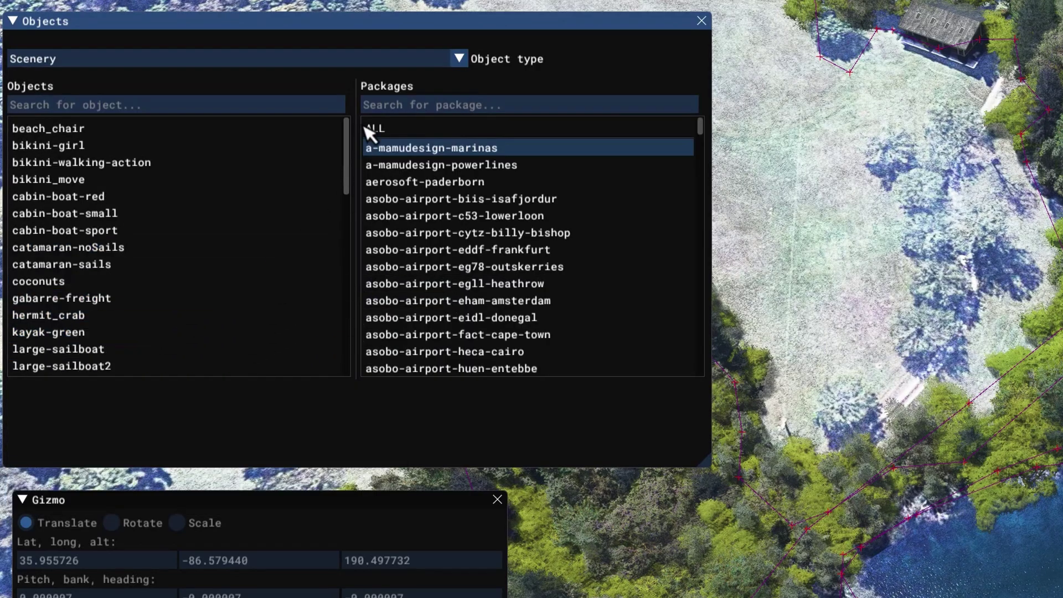
click(407, 131)
click(169, 103)
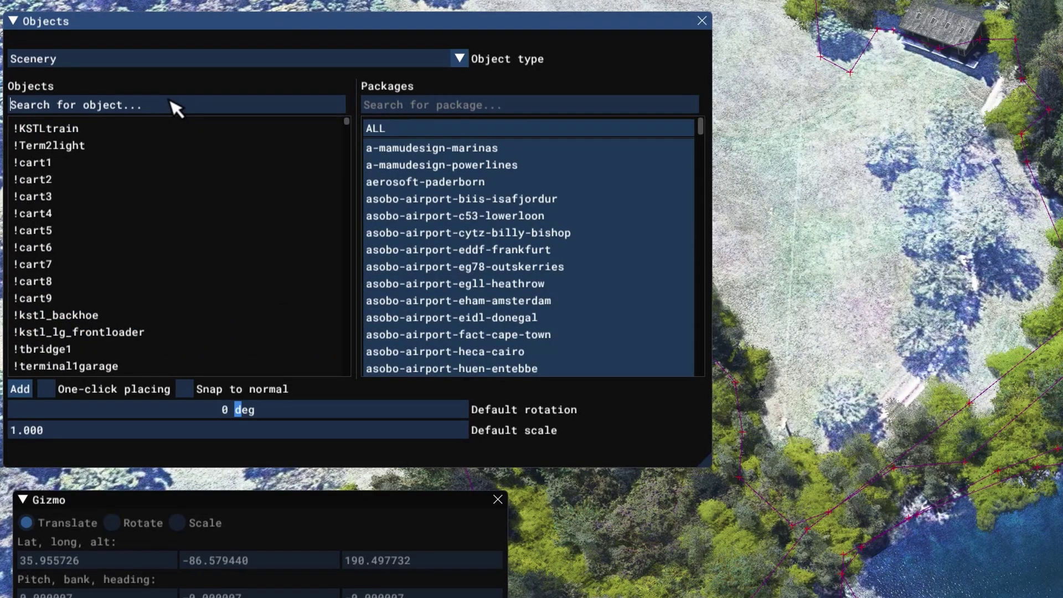
text(TREE)
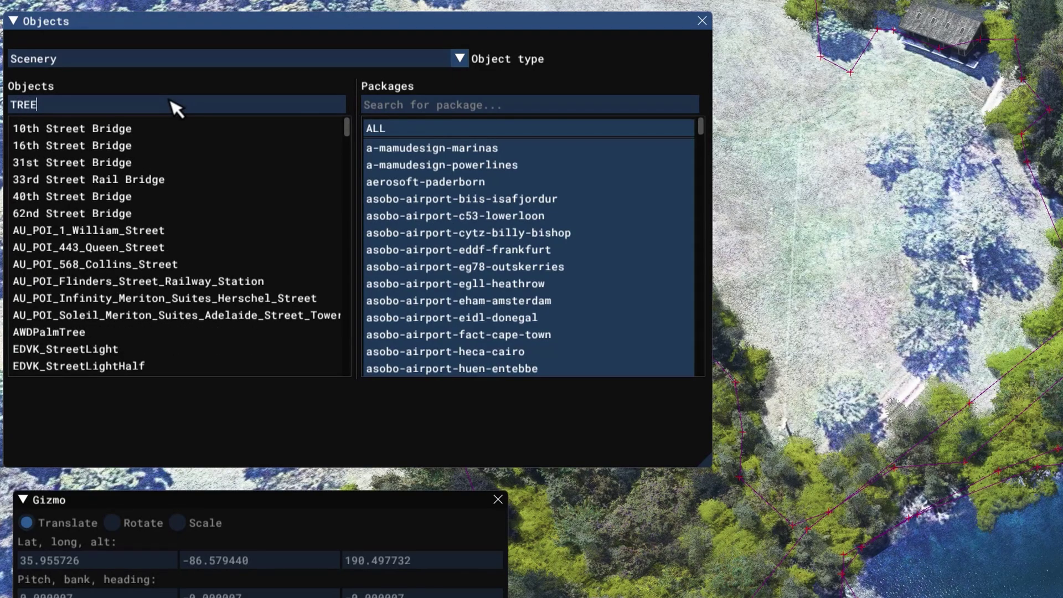
Add an OAK_TREE_1 object to the scene and move it to the pond's bank beside the road
scroll(222, 218, down, 3)
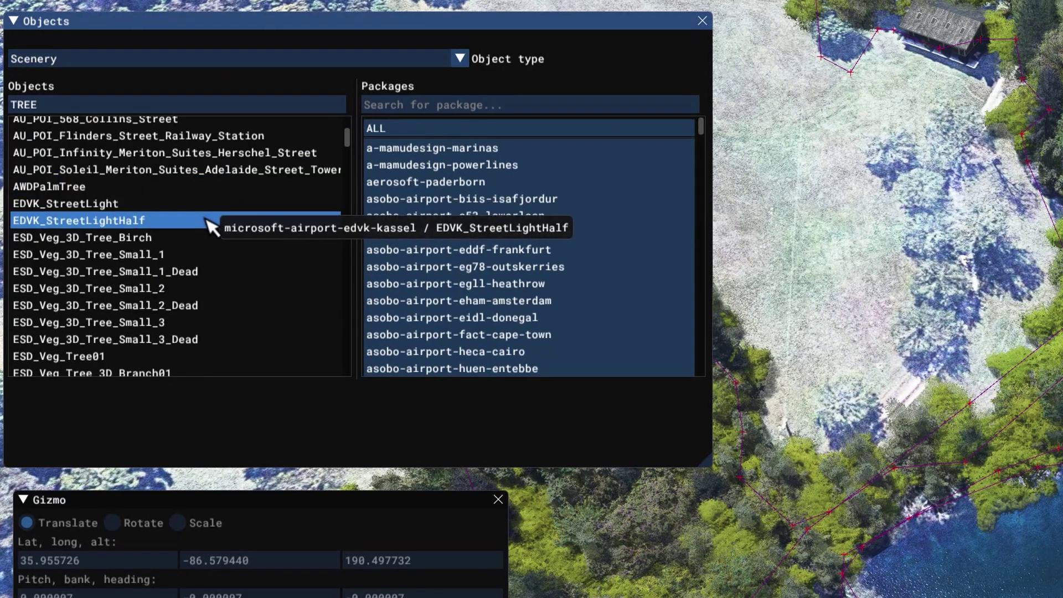
scroll(209, 221, down, 12)
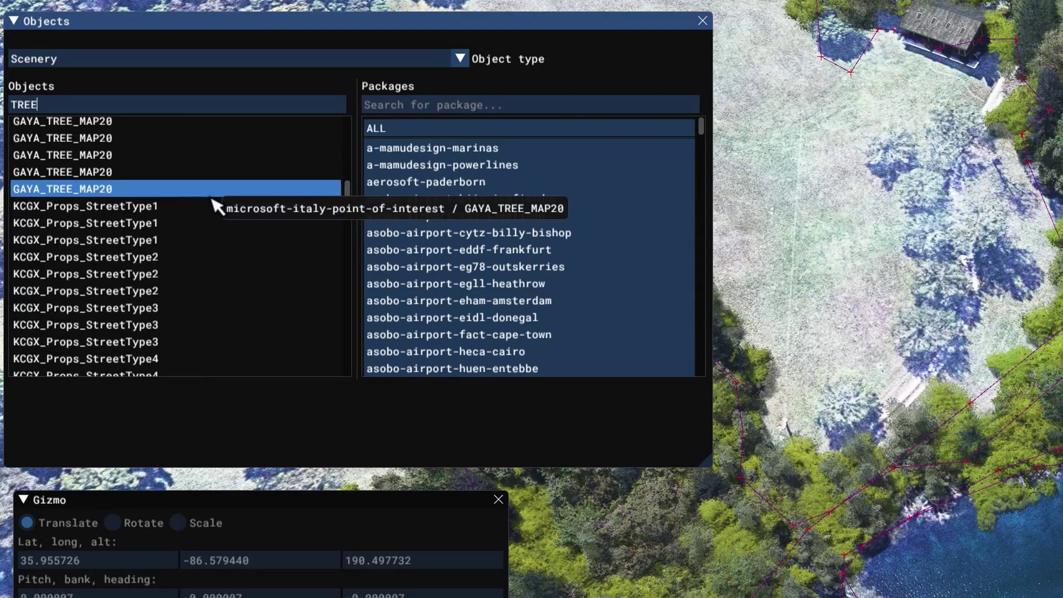
scroll(213, 211, down, 15)
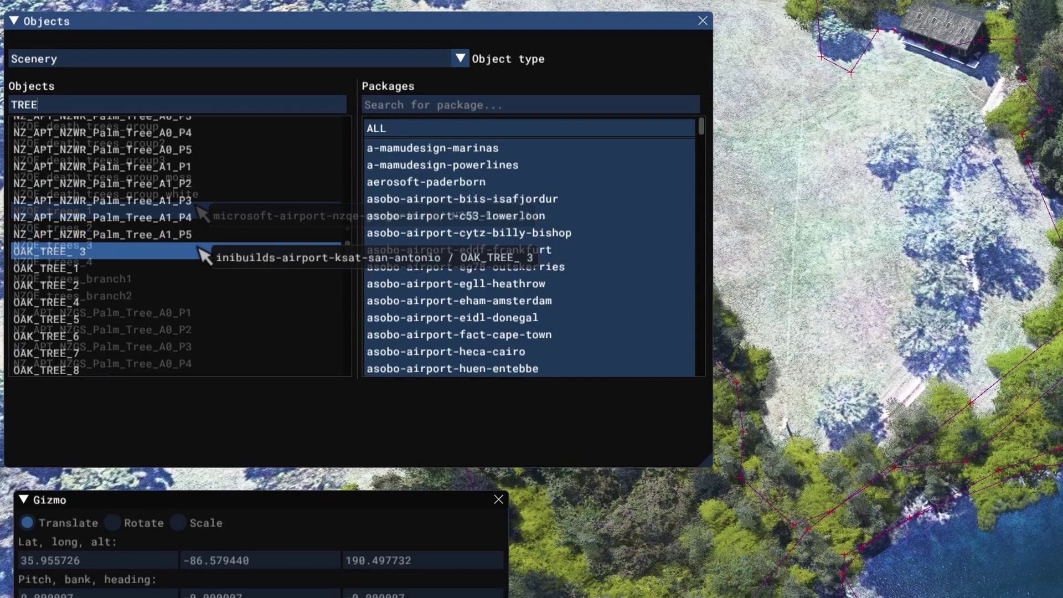
click(109, 273)
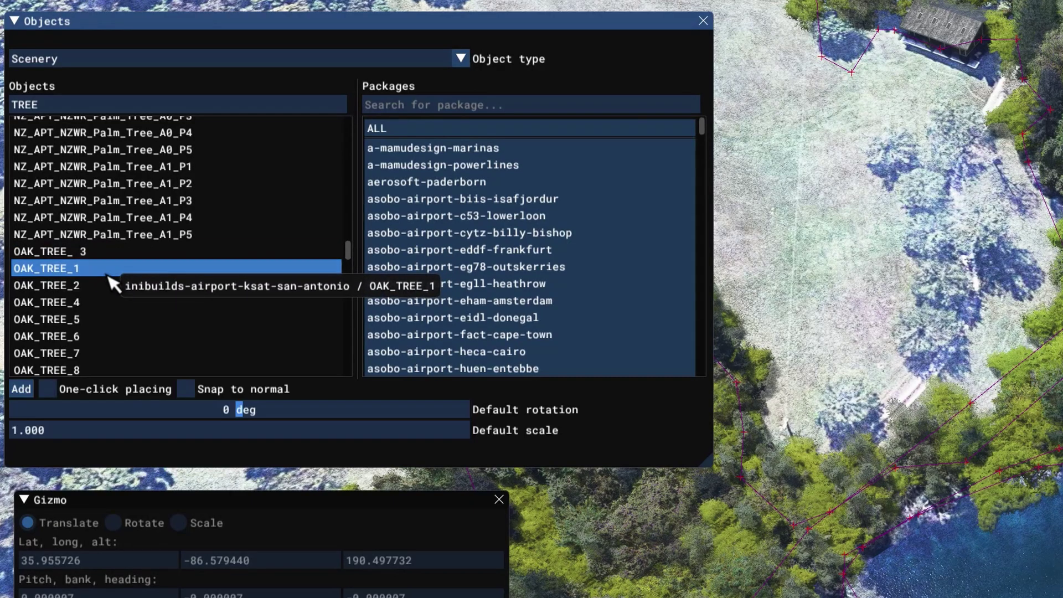
click(21, 389)
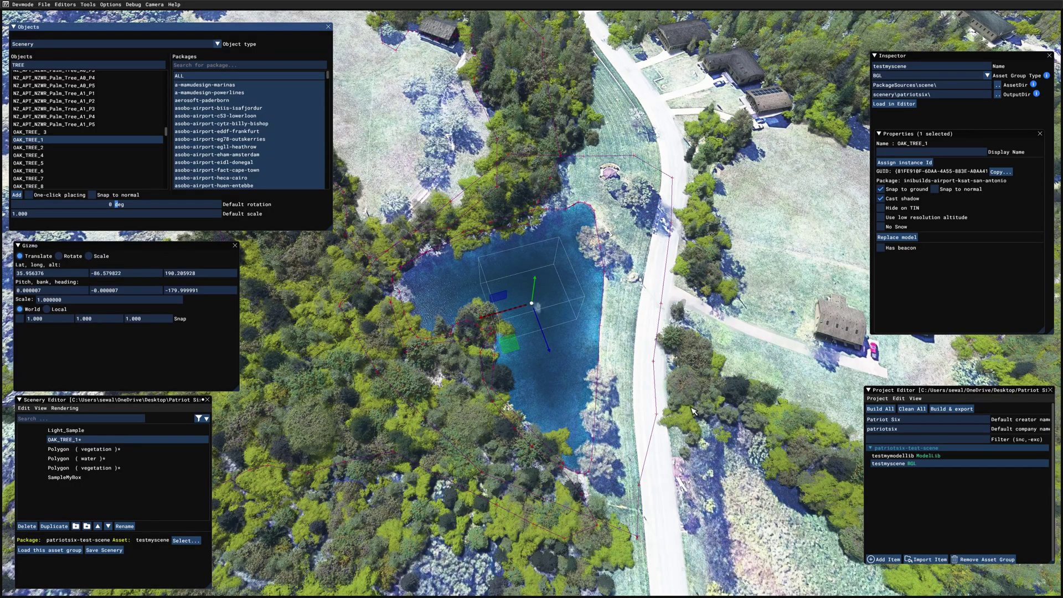
drag(521, 346, 588, 426)
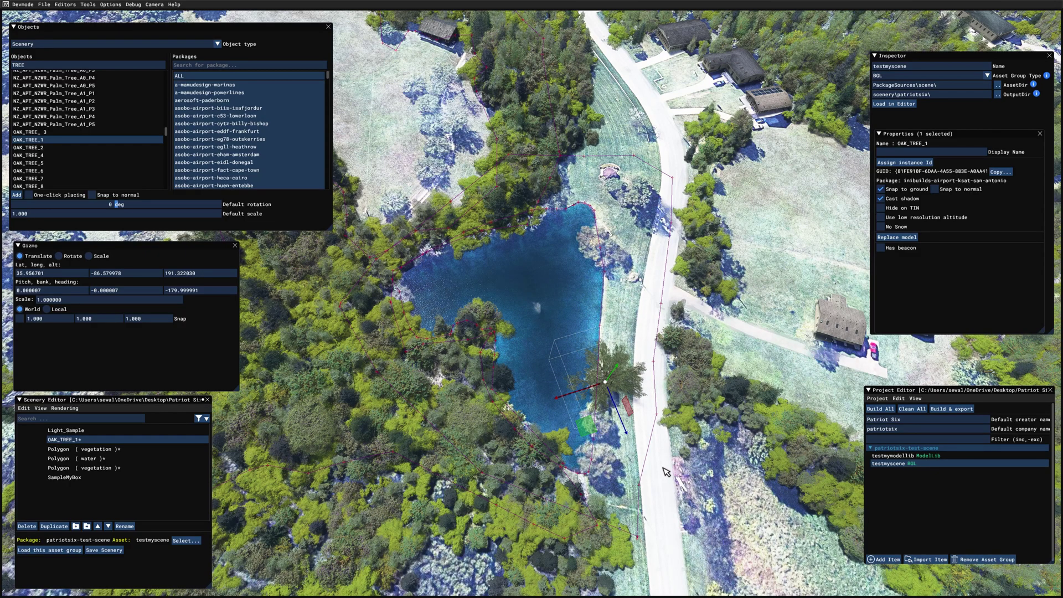
Scale the oak tree on the pond's bank down to about 0.40
right_drag(657, 454, 649, 448)
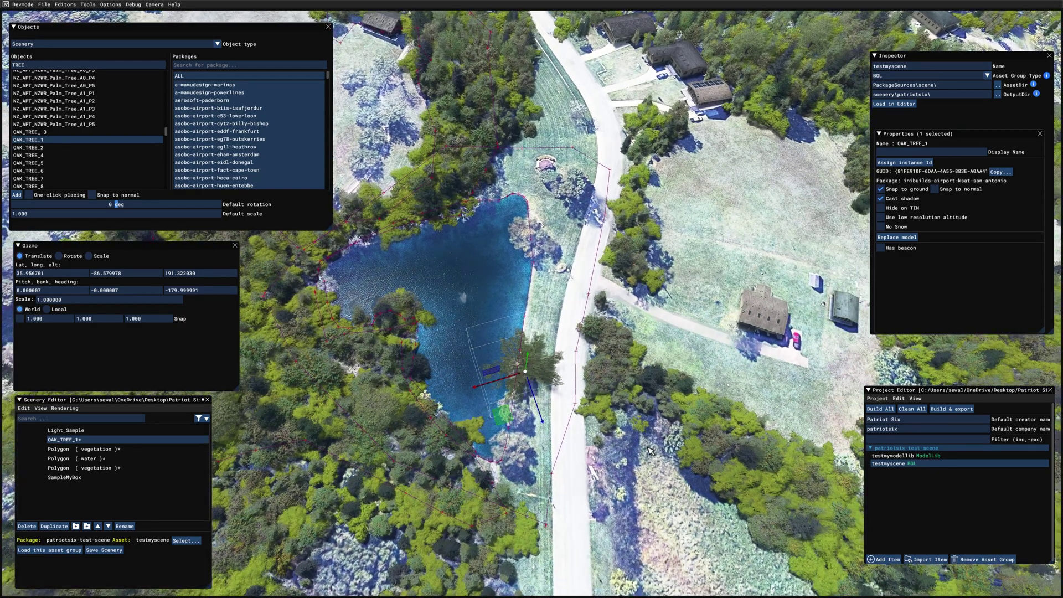
scroll(648, 447, down, 1)
scroll(648, 447, up, 3)
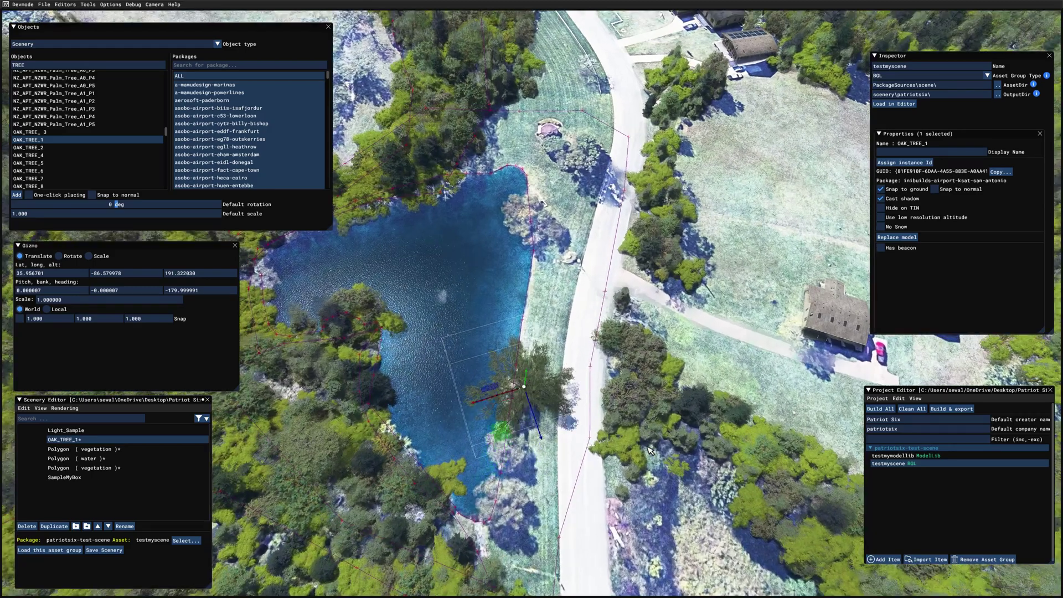
key(s)
scroll(648, 447, up, 2)
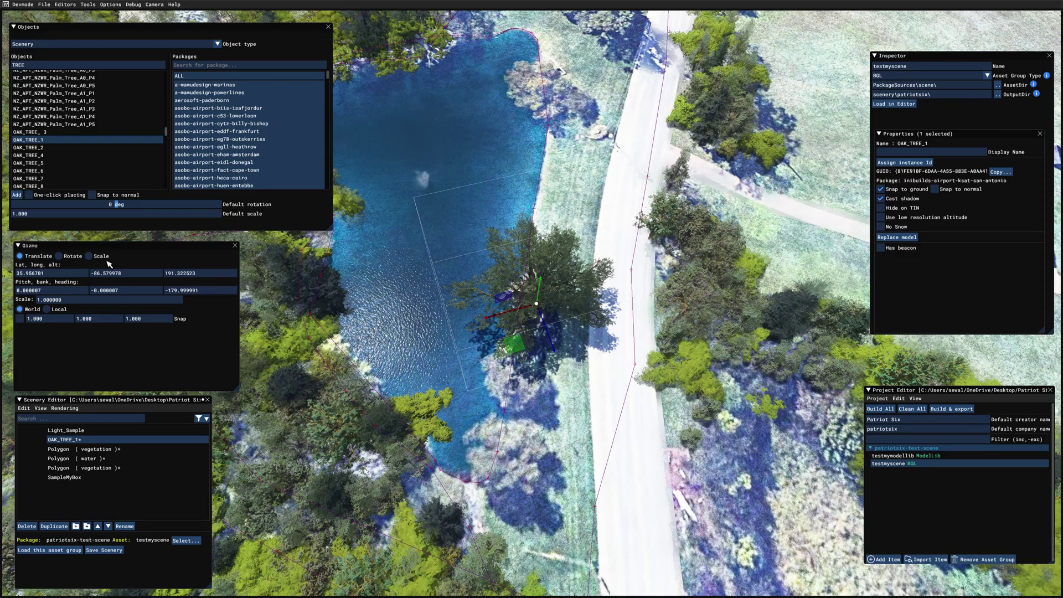
click(90, 256)
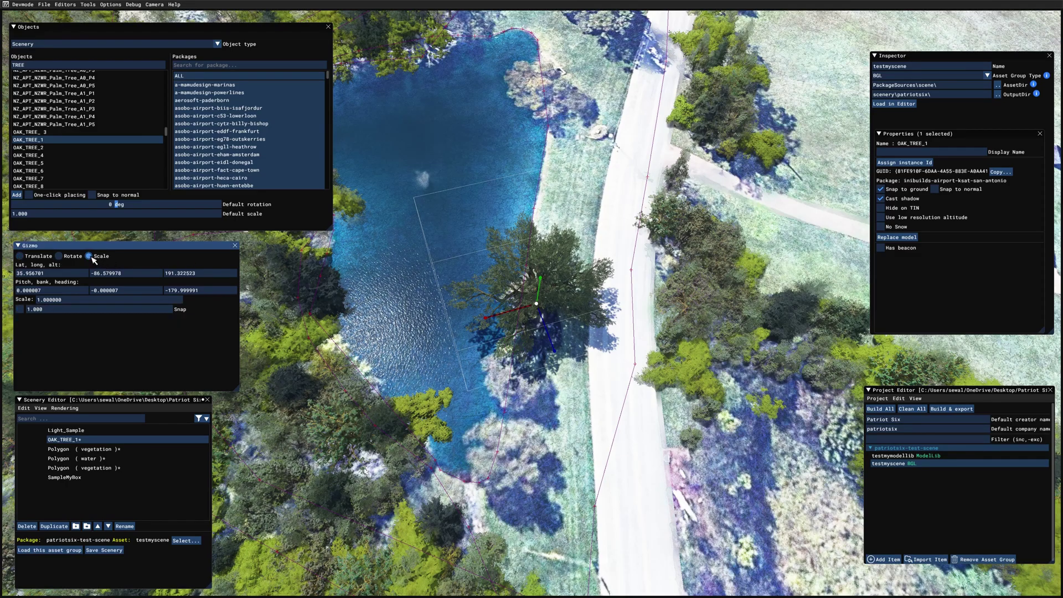
drag(494, 321, 524, 319)
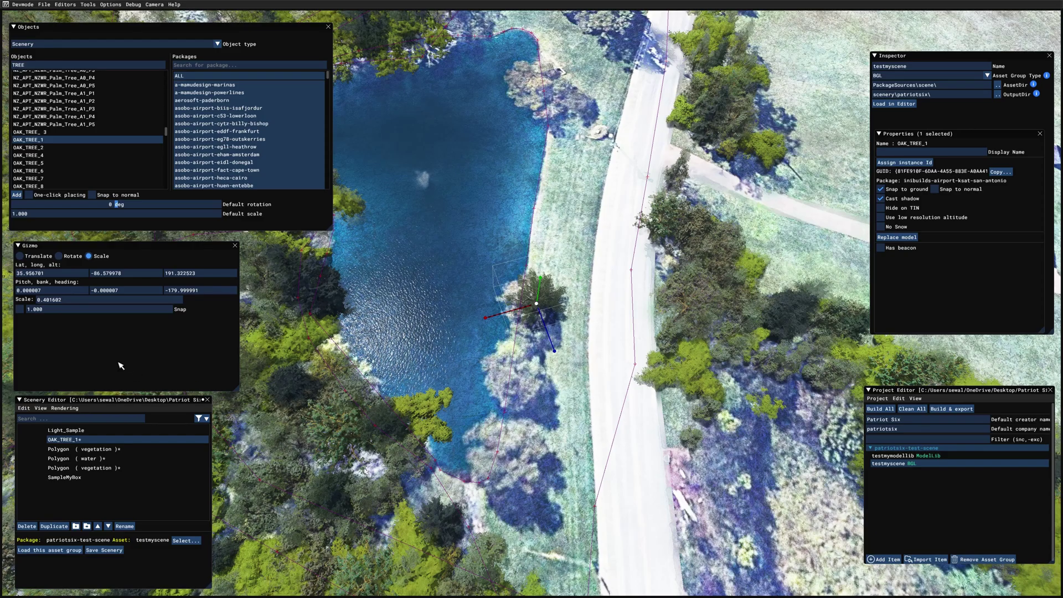
Duplicate the scaled oak twice and shift the copies onto the flattened tree spots along the pond's roadside bank
click(54, 526)
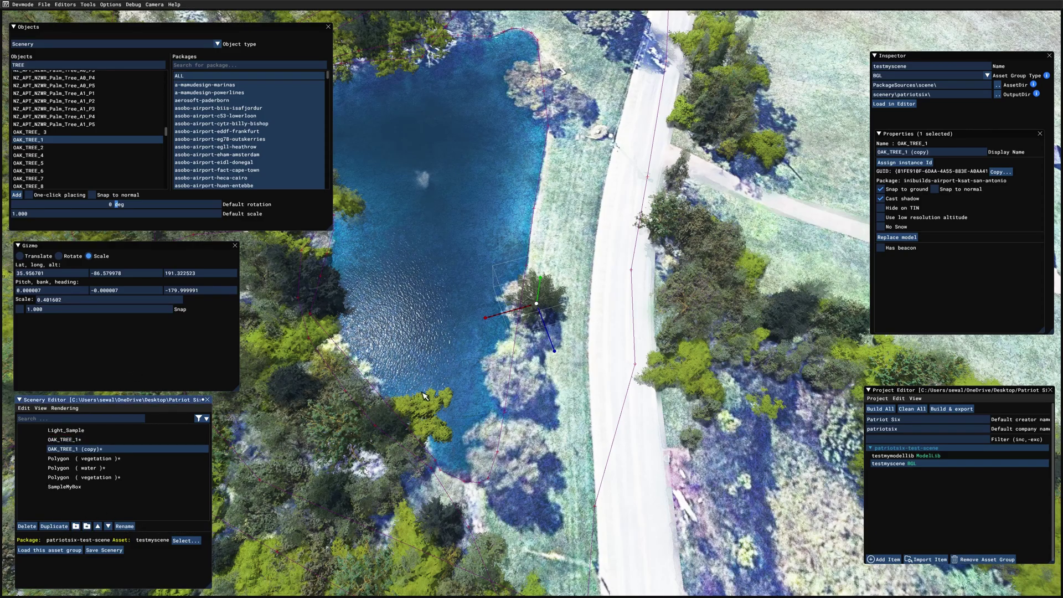
click(20, 256)
drag(515, 348, 505, 355)
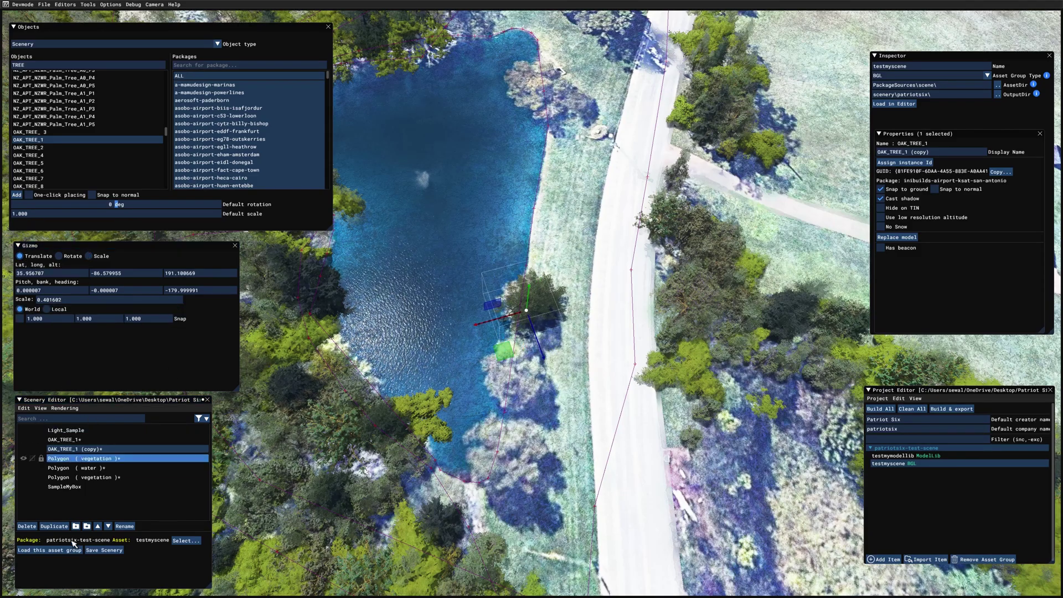
click(54, 526)
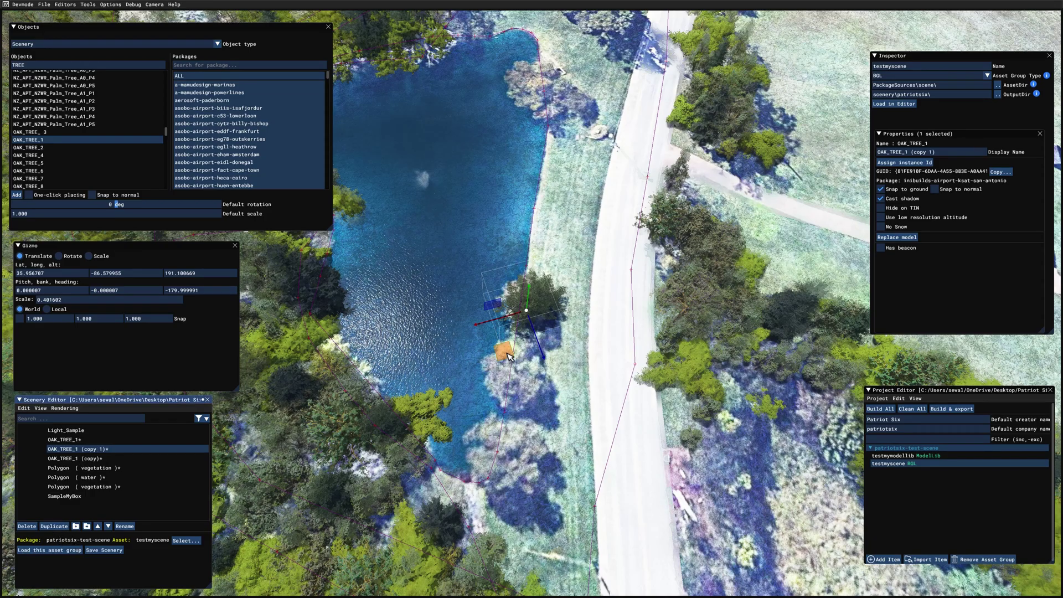
drag(509, 356, 492, 534)
Make six more copies of the oak to cover the remaining flattened trees along the pond's bank
click(53, 526)
click(53, 526)
click(54, 526)
click(54, 526)
click(54, 526)
click(54, 526)
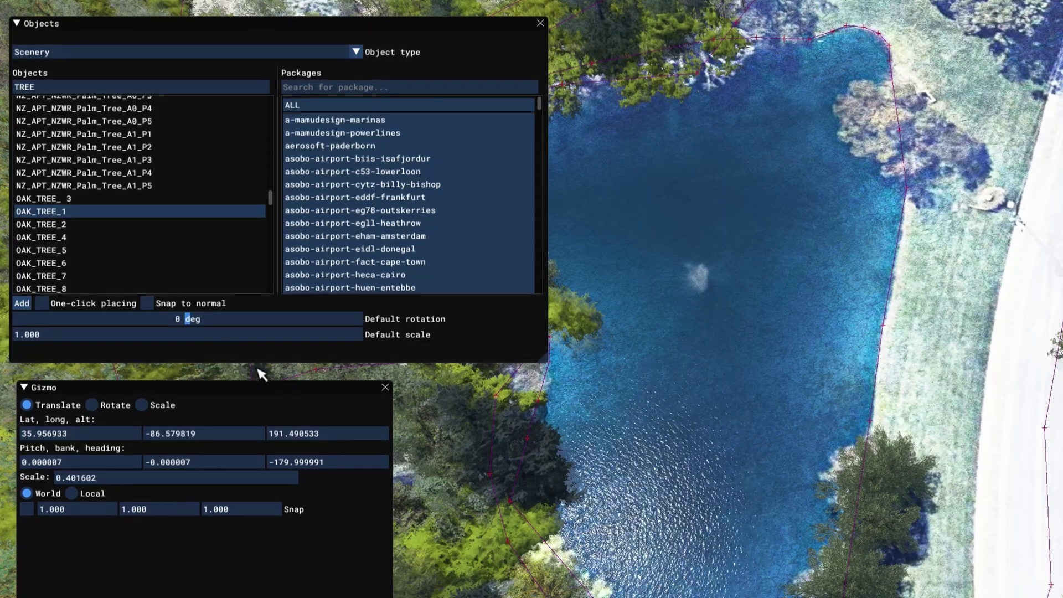
Set the default scale for new objects to 0.4 and enable one-click placing
click(65, 334)
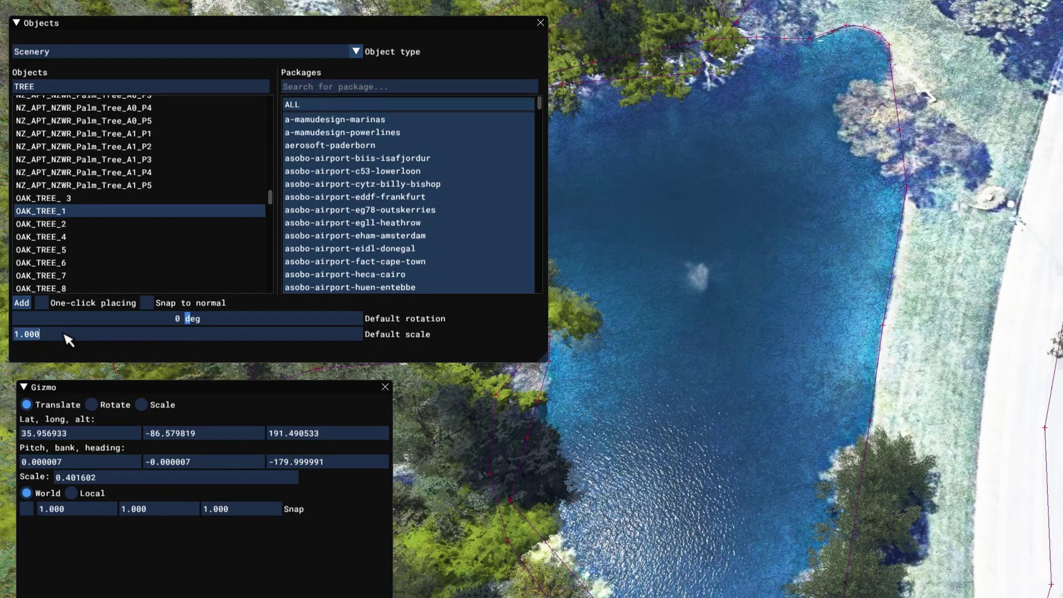
text(.)
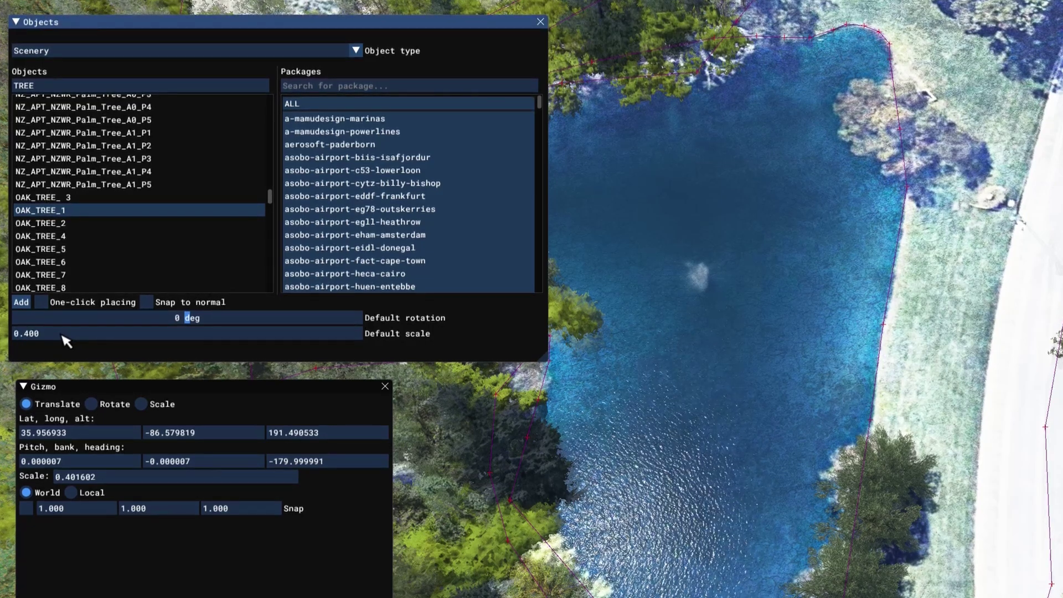
text(wd)
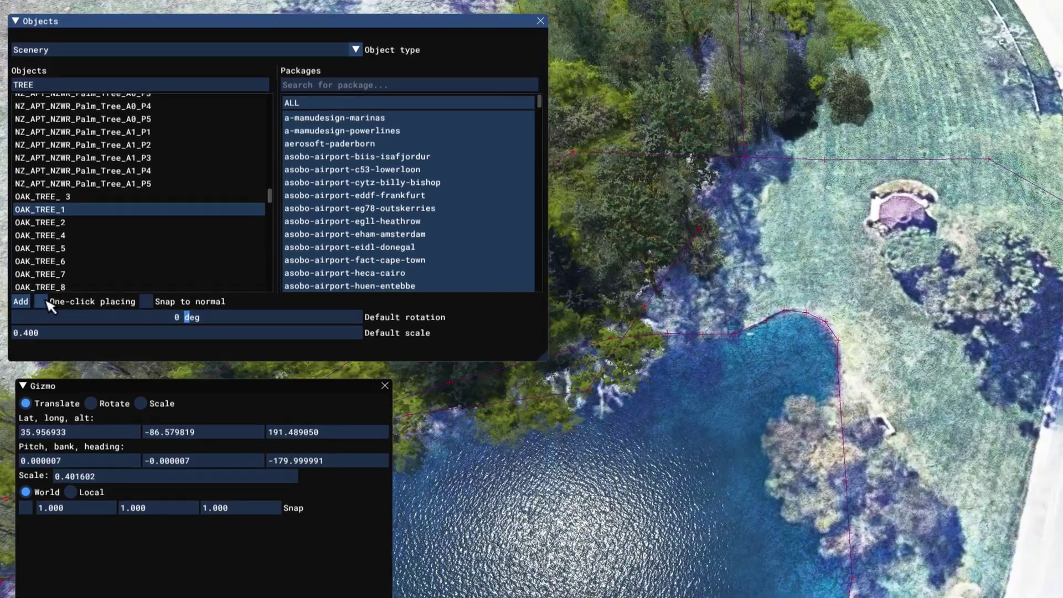
click(47, 303)
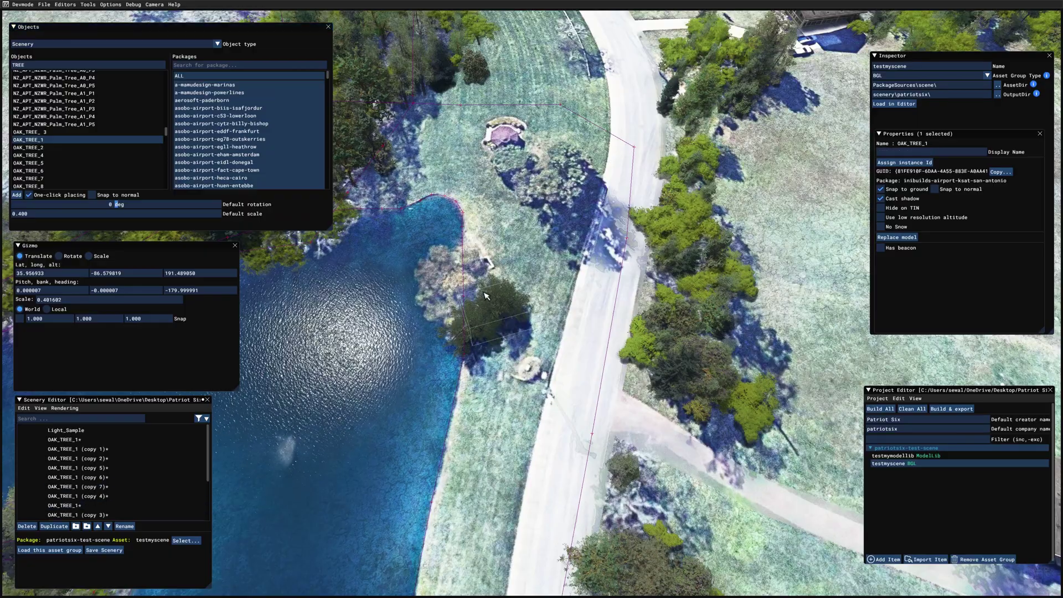
Place further oaks over the flattened trees by the round patio and roadside lawn, and turn one-click placing off
key(w)
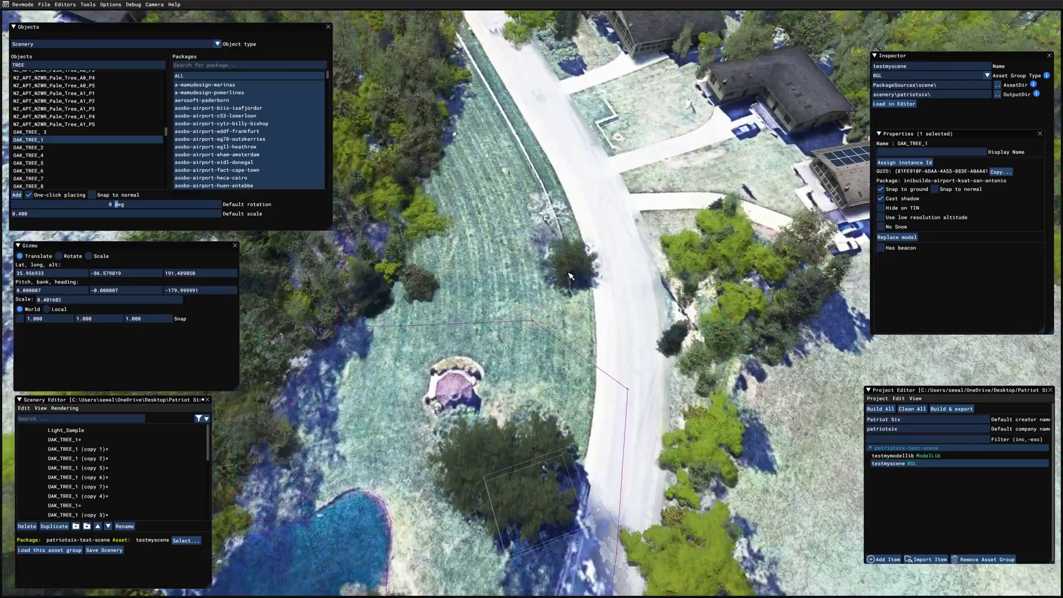
key(s)
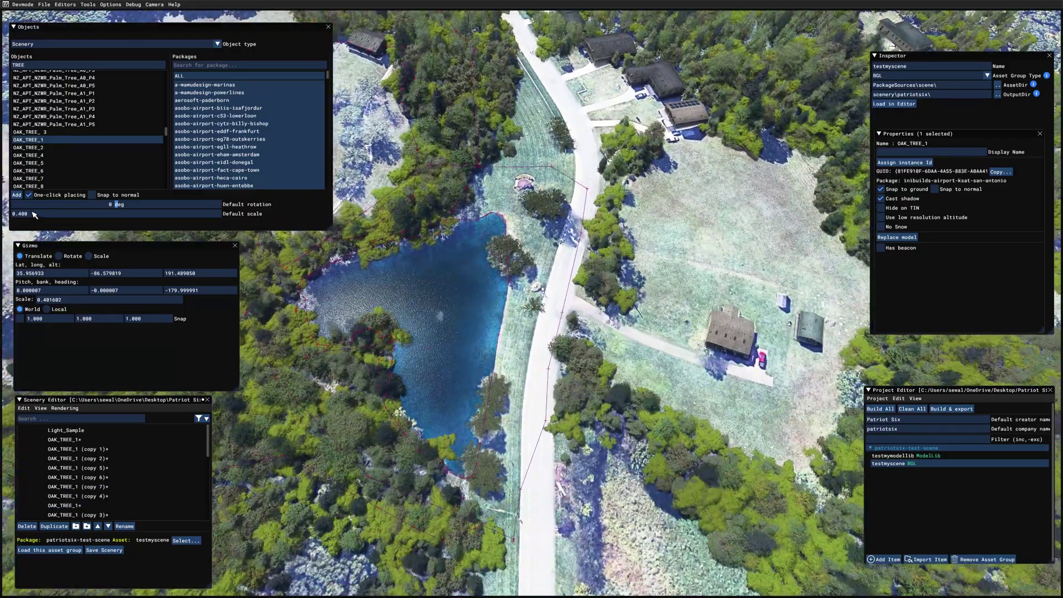
click(30, 196)
Save the scenery with the finished pond, woods and oak trees
right_drag(388, 421, 585, 527)
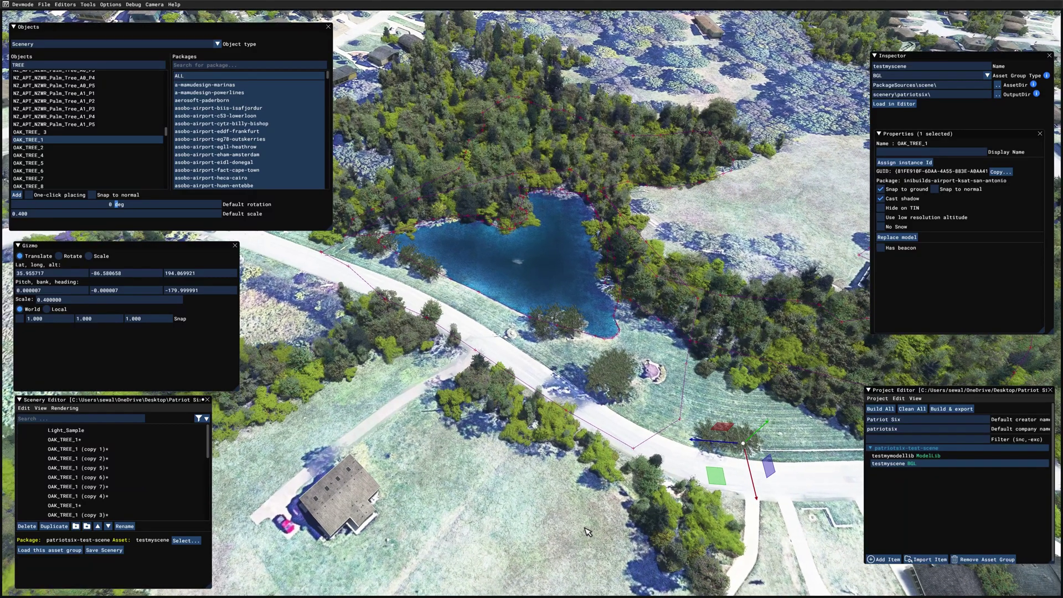
key(w)
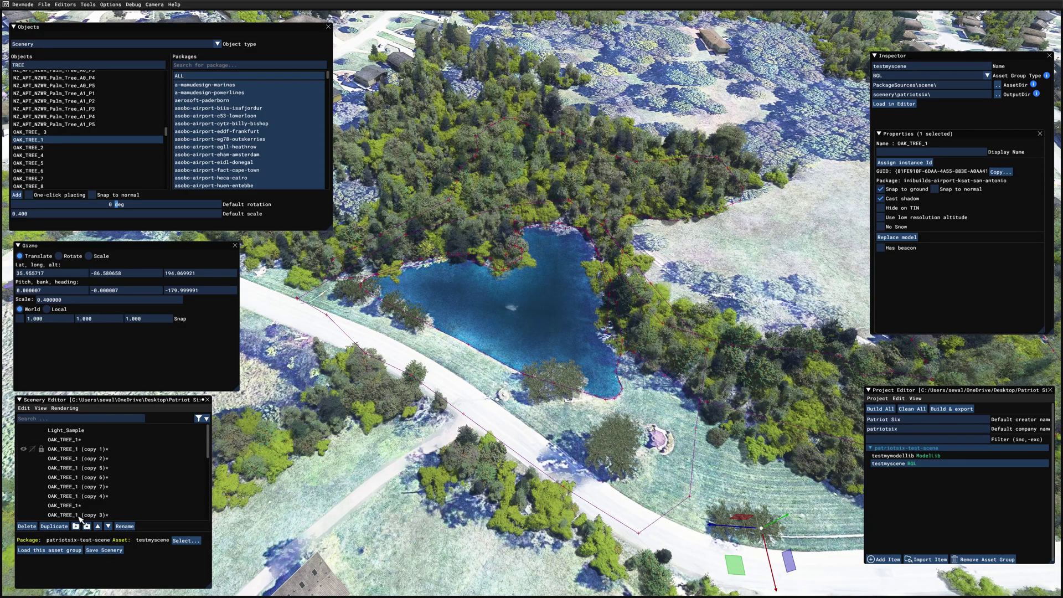
click(96, 550)
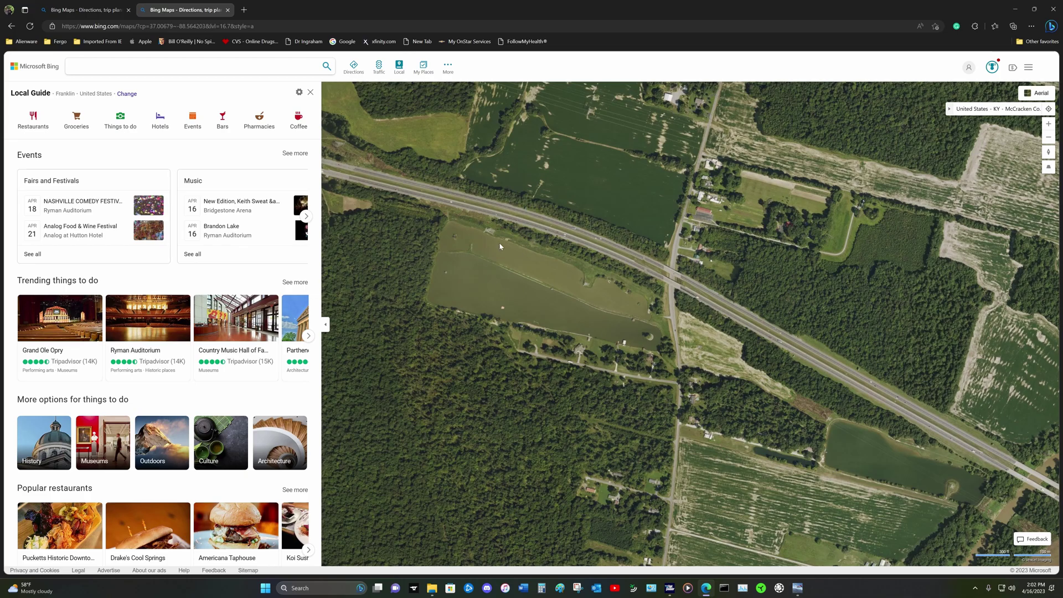
Copy the field coordinates 37.003503, -88.562927 from Bing Maps, teleport to them in the simulator and close the Teleport Window
right_click(732, 459)
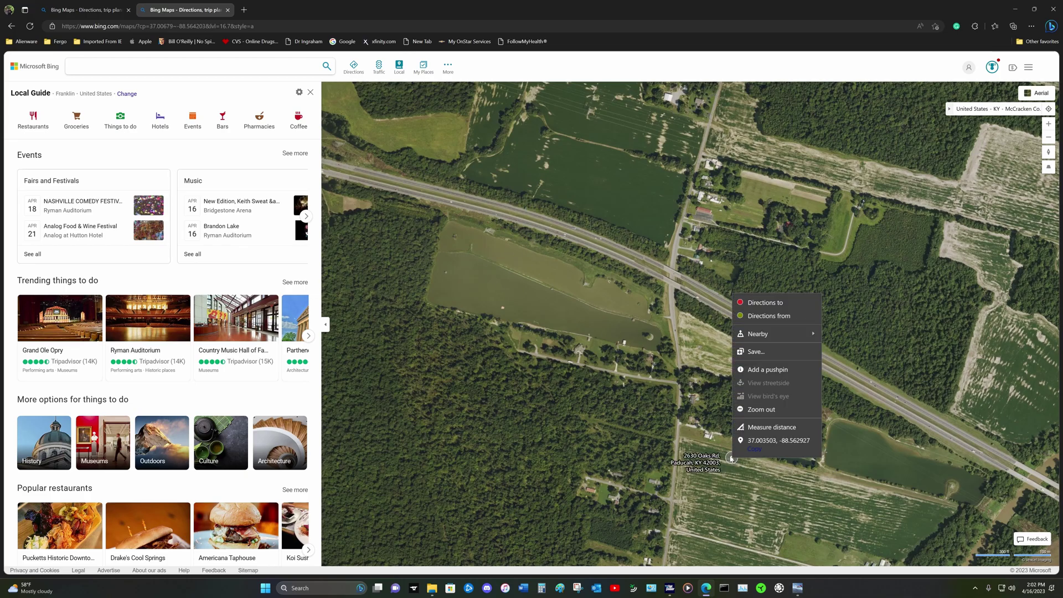
click(753, 450)
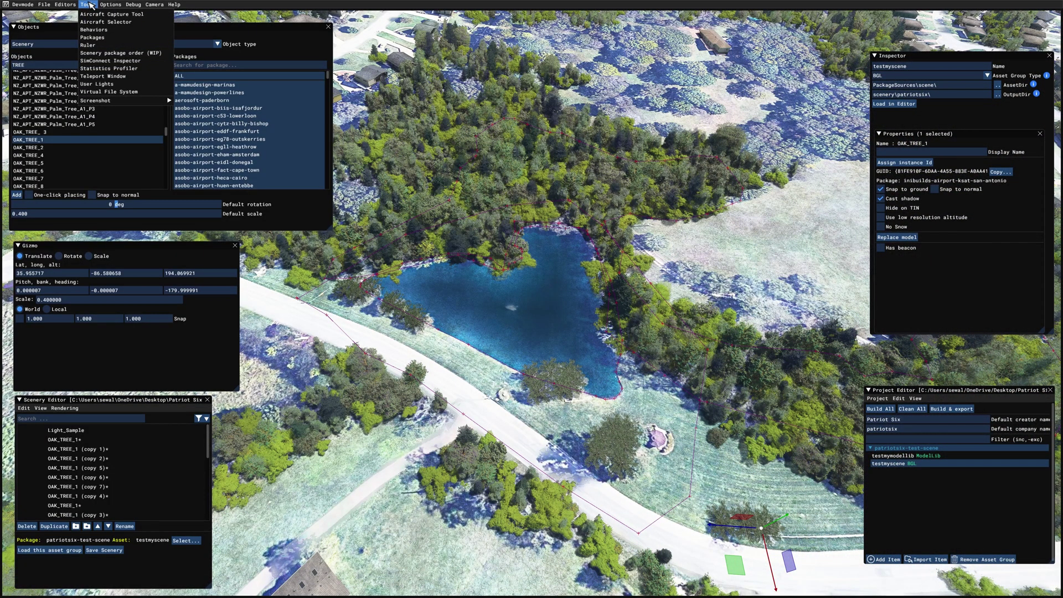
click(102, 75)
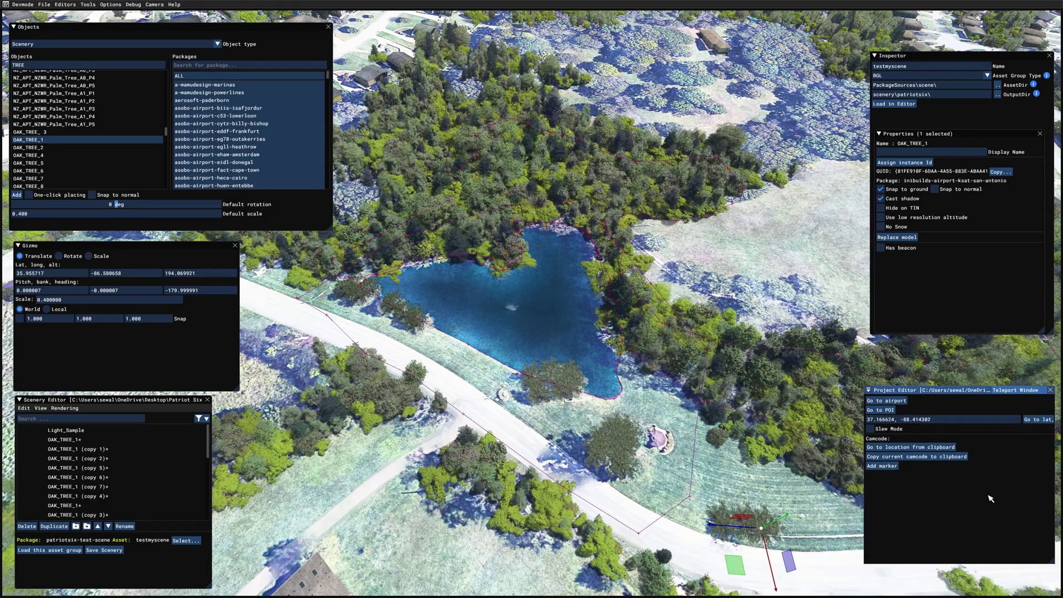
click(940, 421)
key(BackSpace)
click(1037, 420)
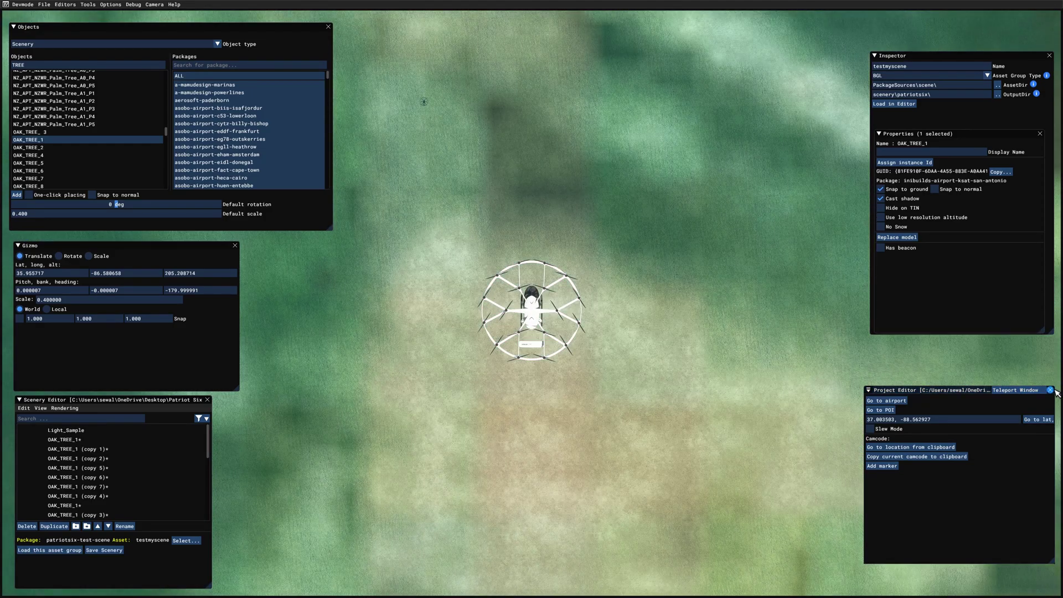
click(1050, 391)
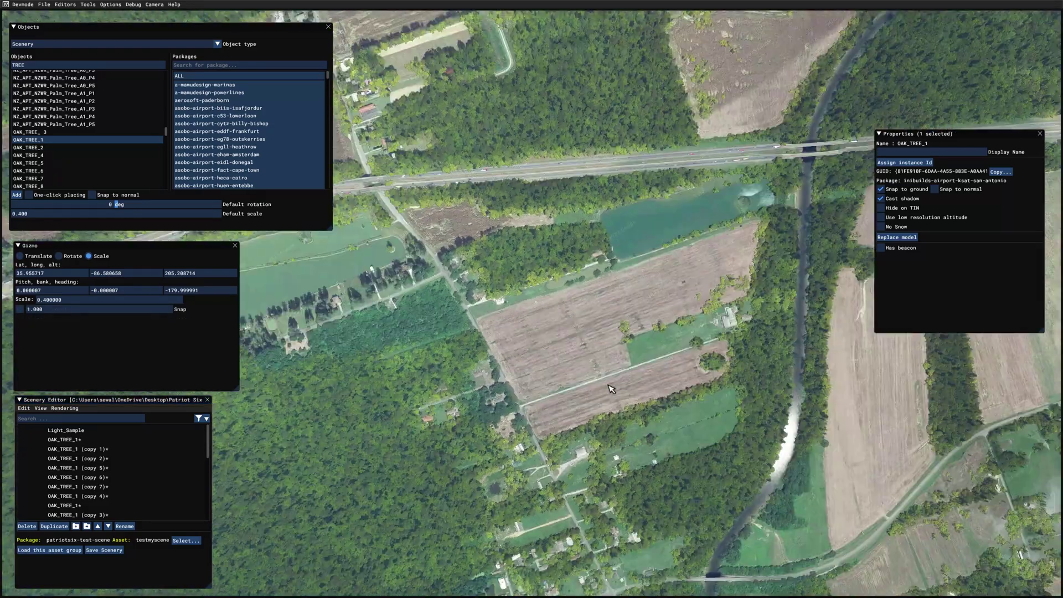
Set the object type to Polygon and begin a new polygon over the long green pond beside the highway
right_drag(609, 386, 662, 370)
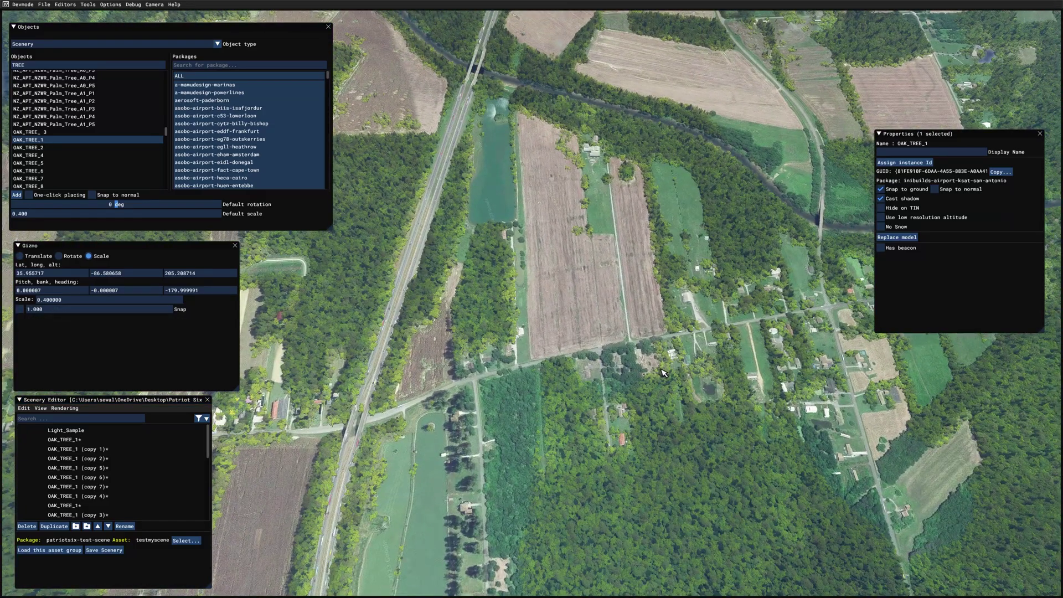
key(s)
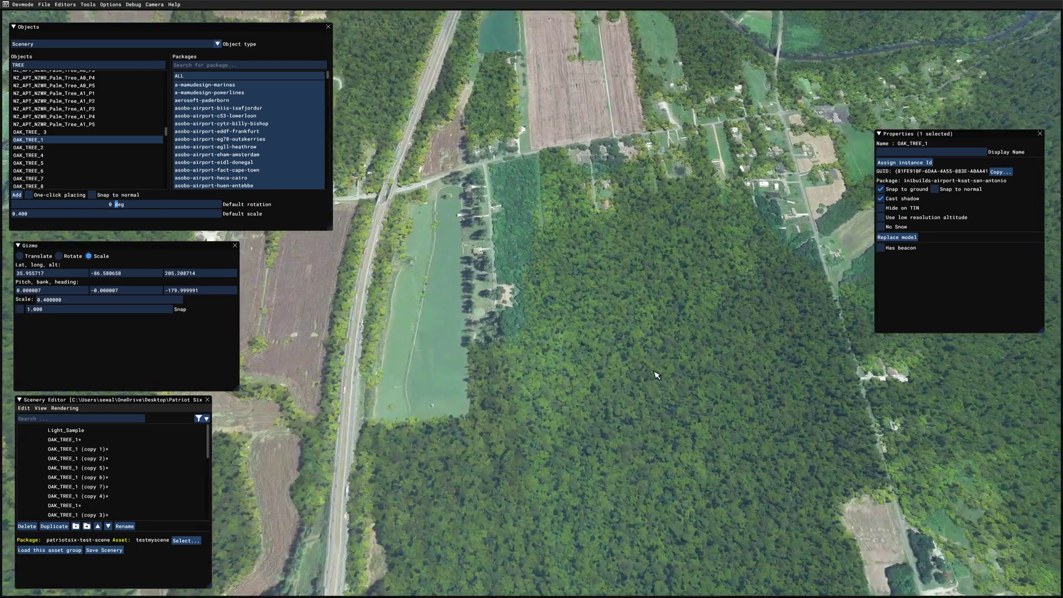
key(a)
right_drag(625, 407, 595, 468)
scroll(596, 403, up, 4)
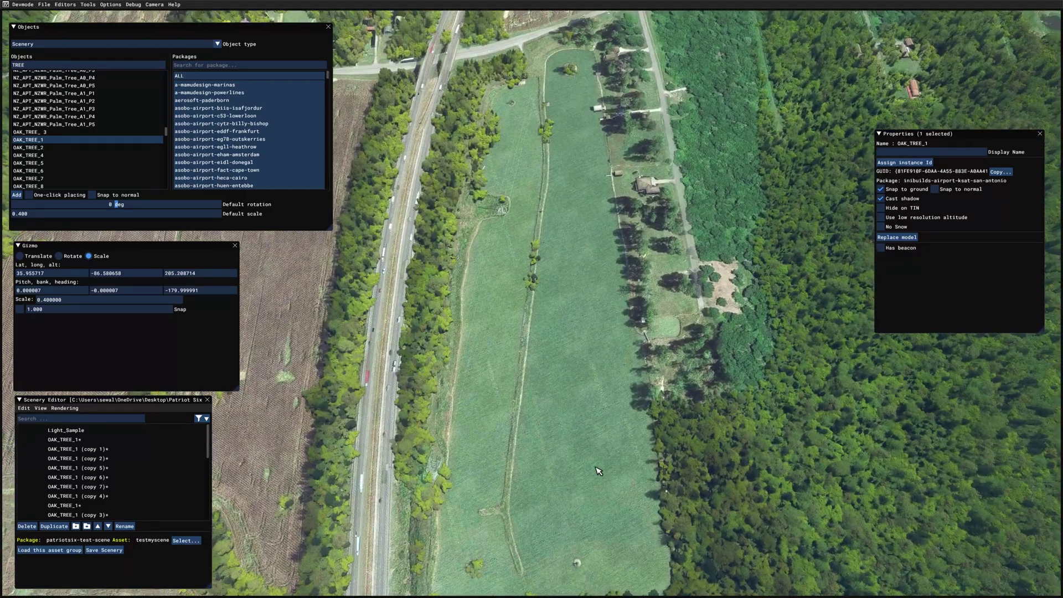
scroll(596, 464, up, 2)
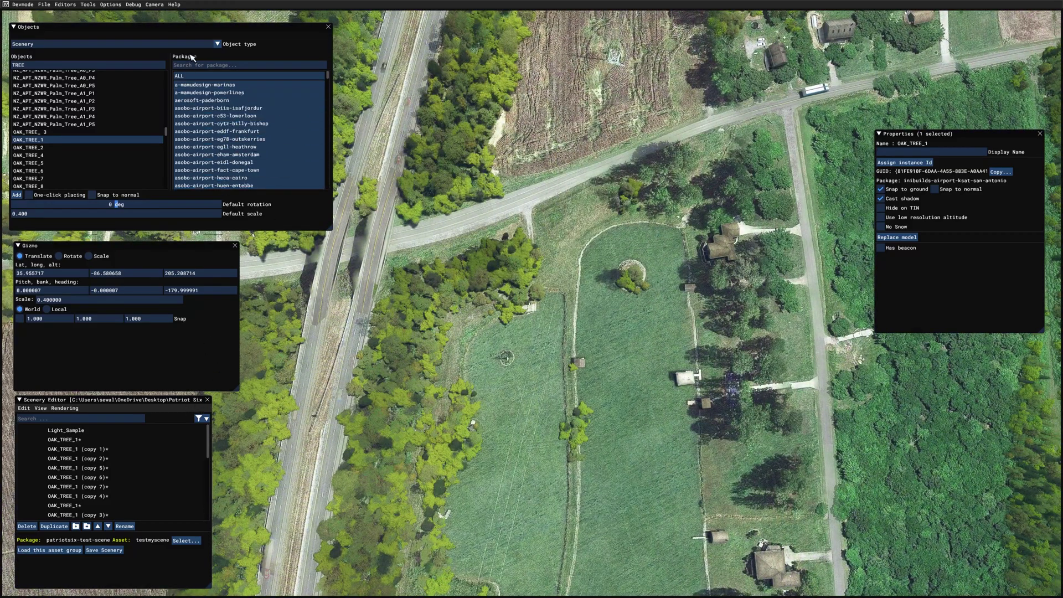
click(218, 44)
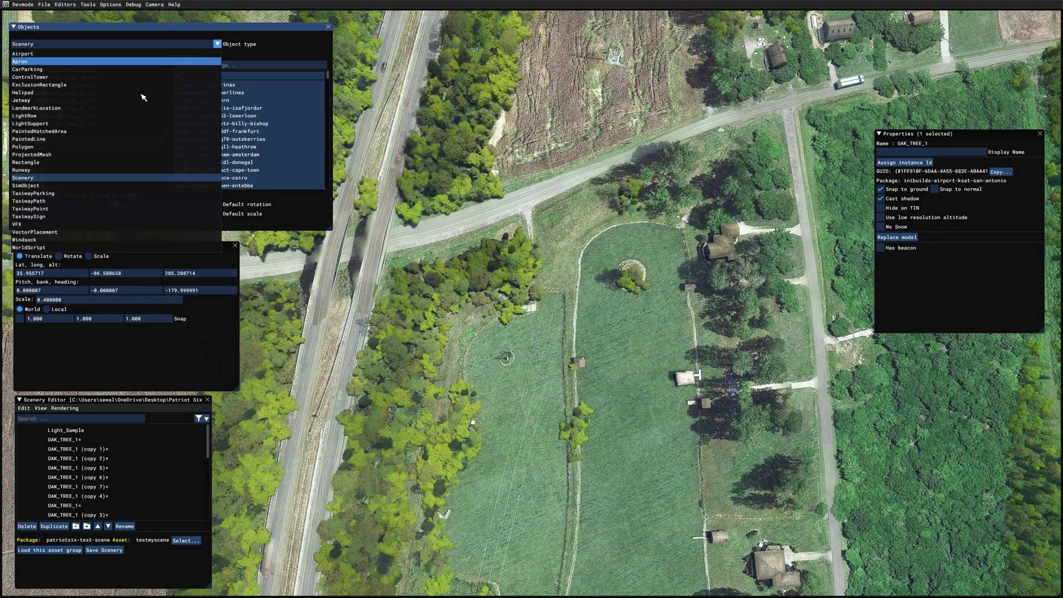
click(71, 148)
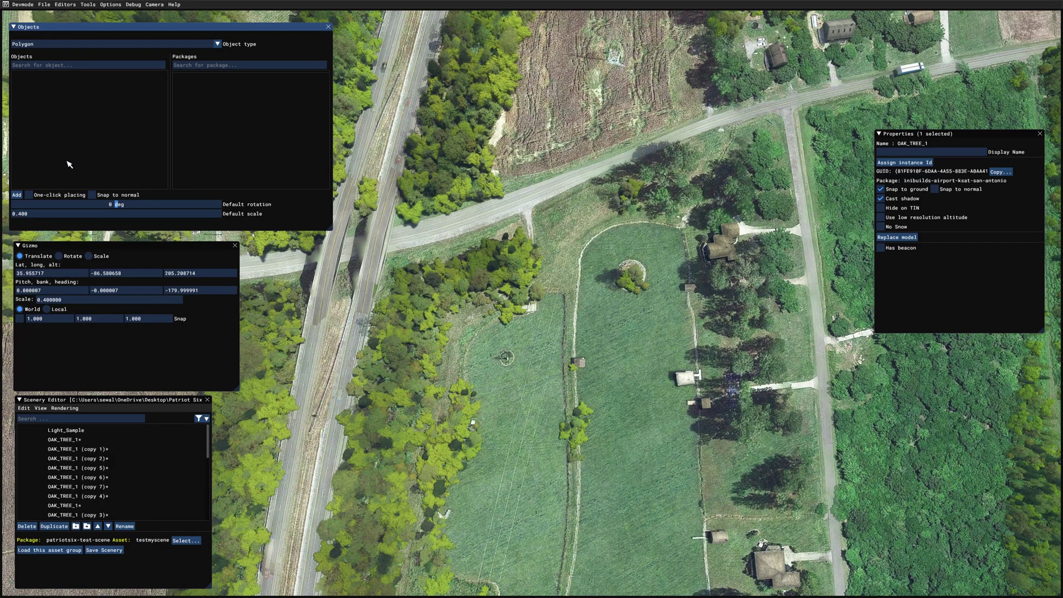
click(17, 195)
Outline the pond's corner nearest the road and its highway-side bank toward the fenced pylon clearing
click(489, 323)
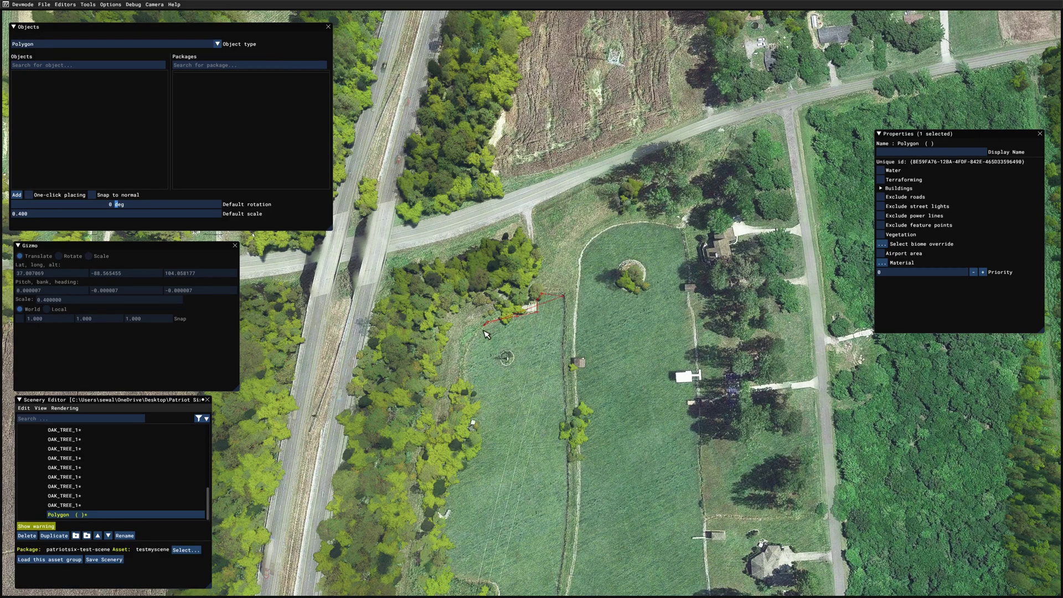
click(469, 333)
click(457, 358)
click(469, 441)
key(s)
click(448, 357)
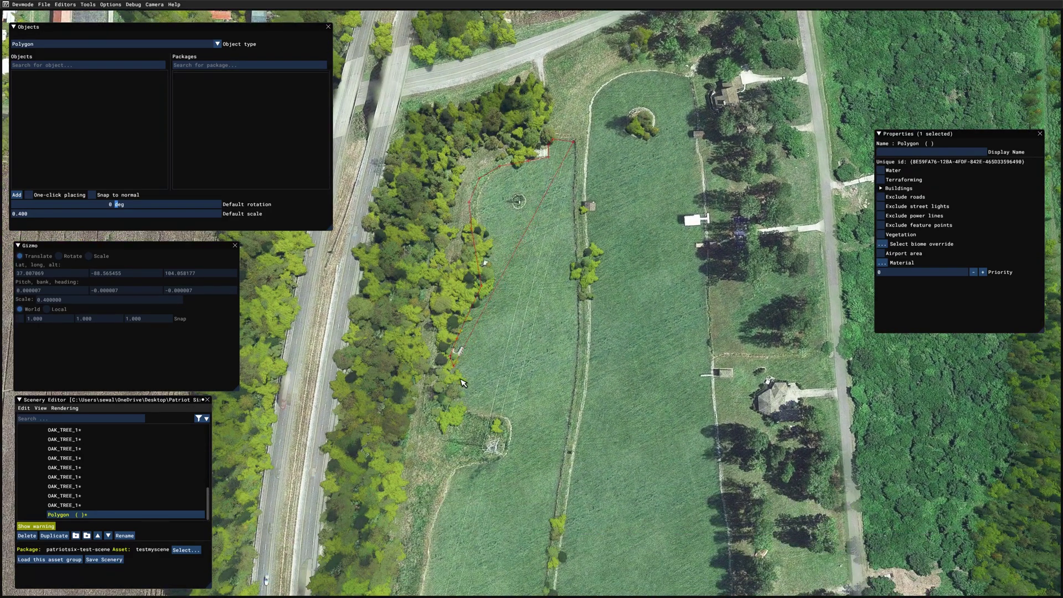
Continue the polygon outline around the small pylon clearing that juts into the pond from the highway side
click(458, 394)
click(466, 413)
click(484, 416)
click(507, 418)
key(s)
click(518, 336)
click(513, 346)
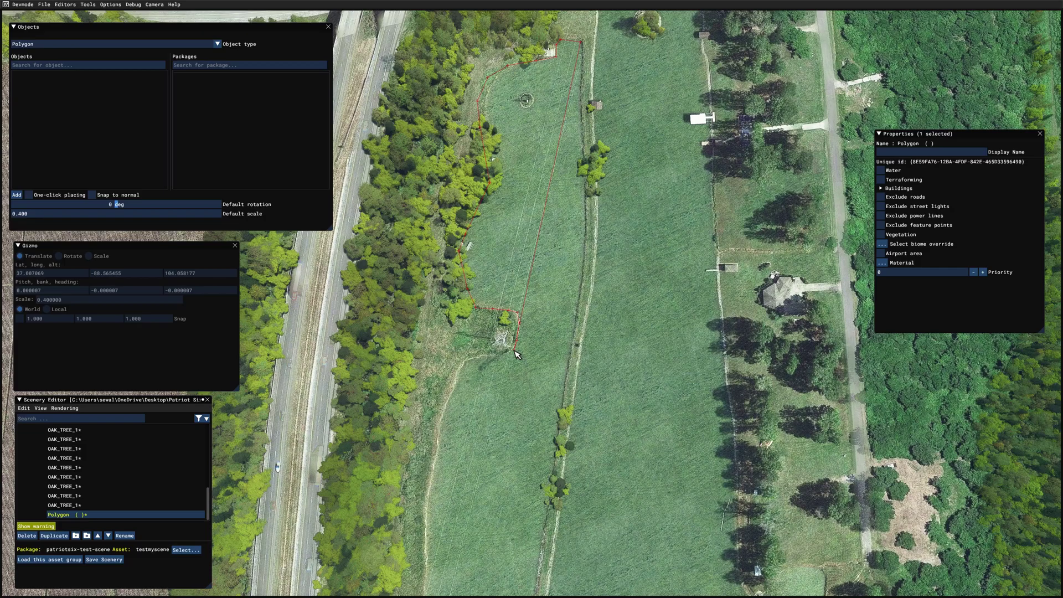
click(497, 351)
click(466, 359)
Trace the rest of the pond's highway-side bank from the pylon clearing to near the forest end
key(s)
click(454, 315)
click(449, 333)
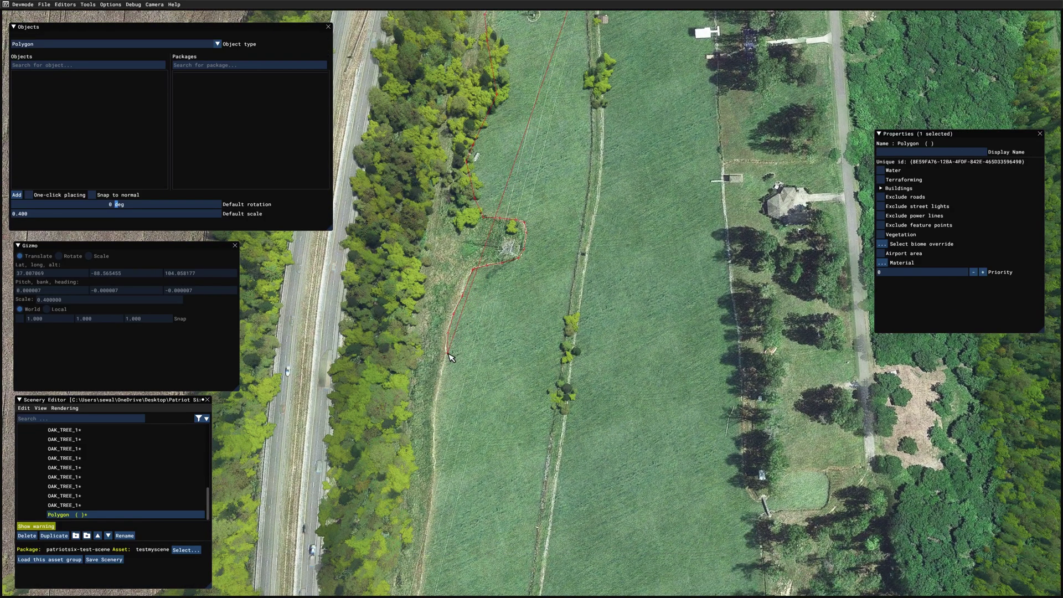
click(448, 352)
click(442, 374)
click(435, 417)
click(435, 442)
key(s)
click(442, 382)
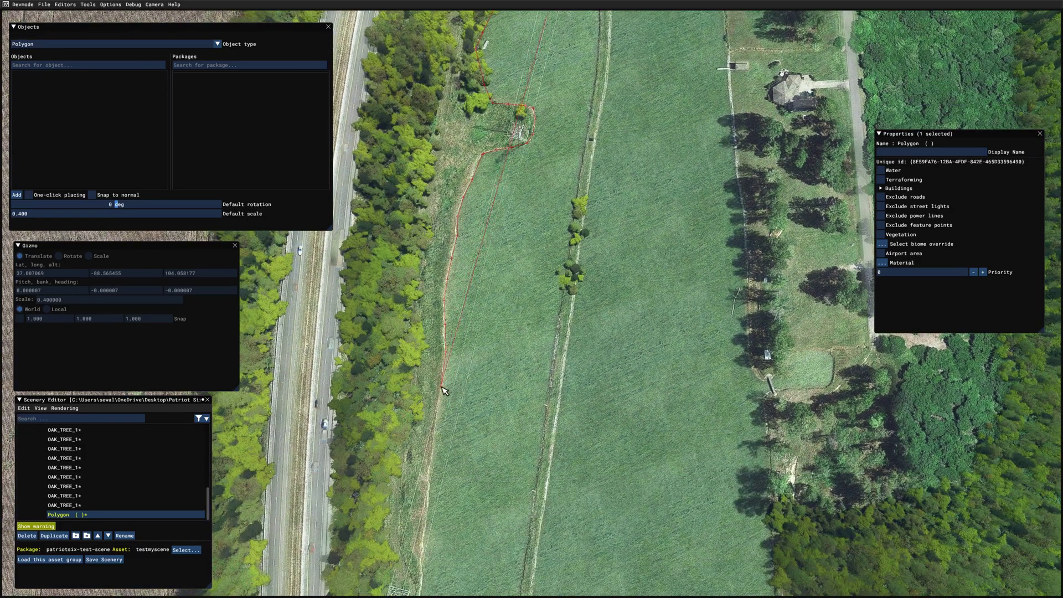
click(438, 423)
key(s)
click(443, 347)
click(438, 364)
click(440, 384)
click(437, 415)
click(434, 443)
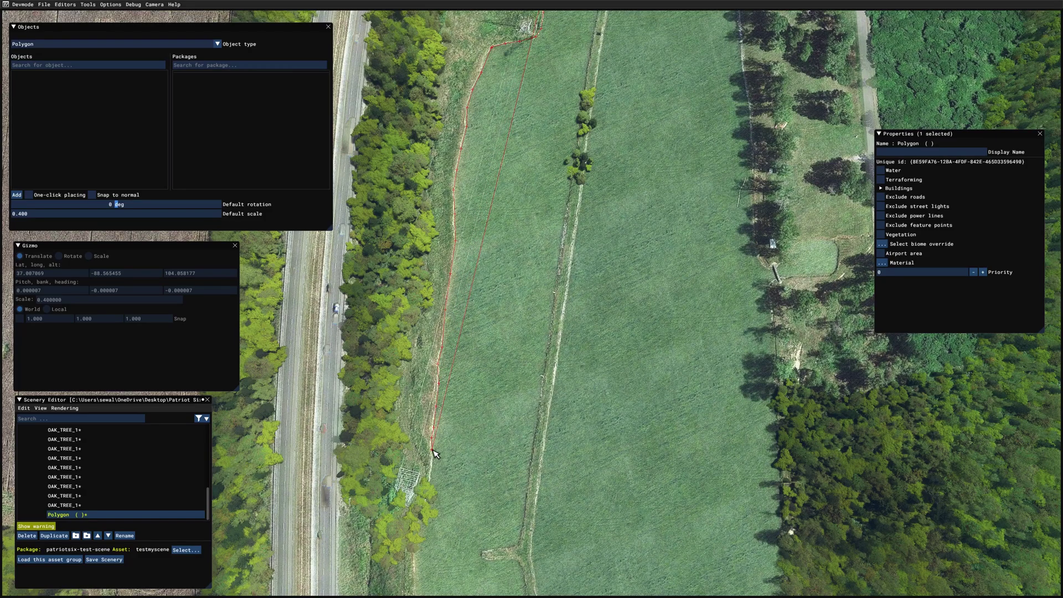
key(s)
click(441, 368)
click(434, 392)
key(s)
click(433, 327)
click(434, 409)
click(434, 381)
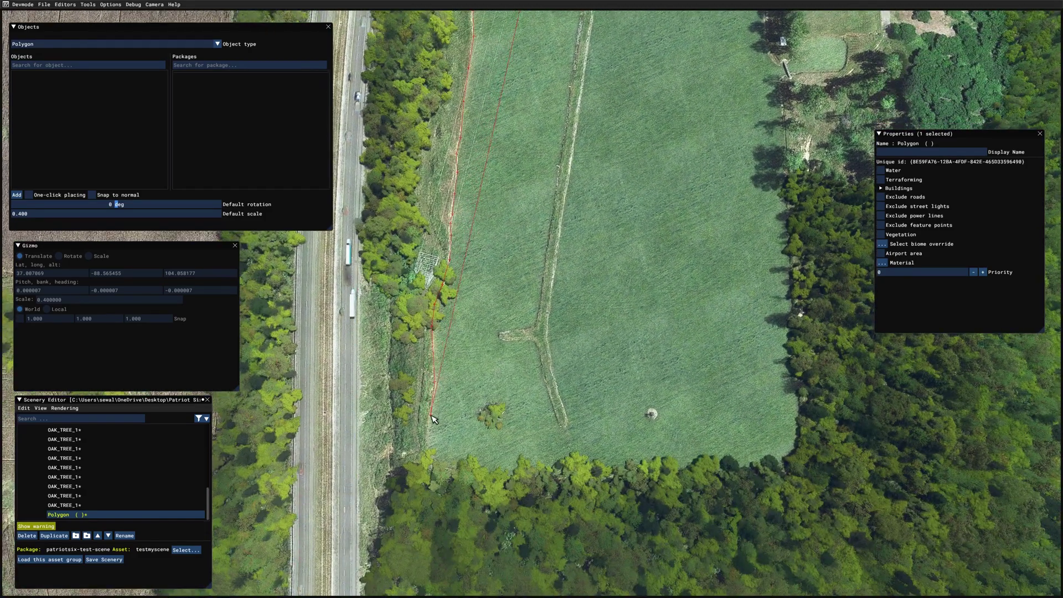
Carry the outline around the pond's forest end, along the tree line to its opposite corner
click(425, 439)
click(430, 463)
click(446, 469)
click(488, 476)
click(583, 481)
click(672, 482)
click(769, 468)
click(801, 450)
Trace the tree-lined bank opposite the highway and include the small rounded inlet beside the flattened trees
key(d)
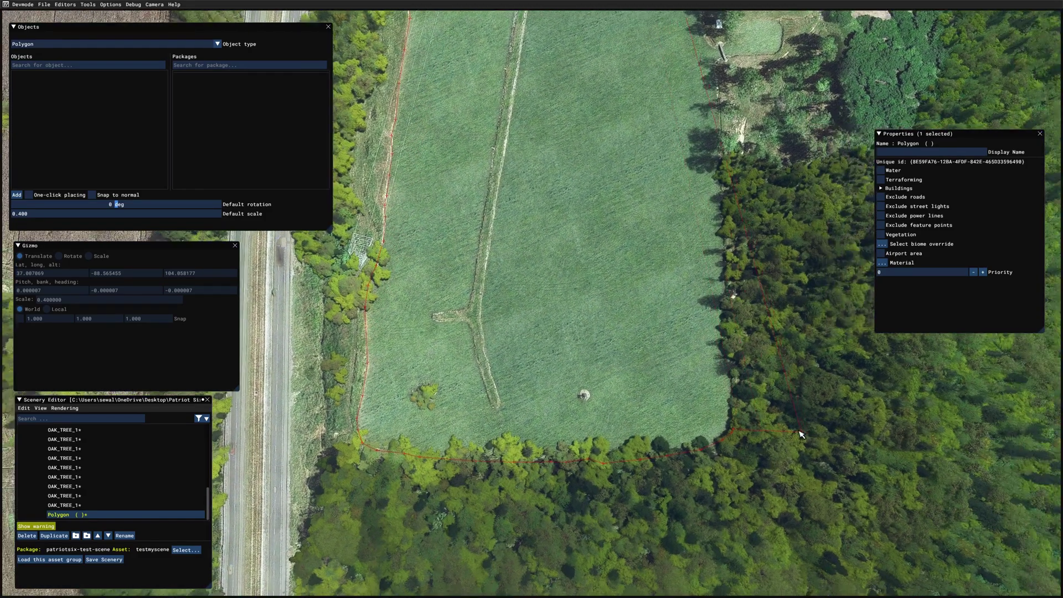
key(w)
key(w)
key(w)
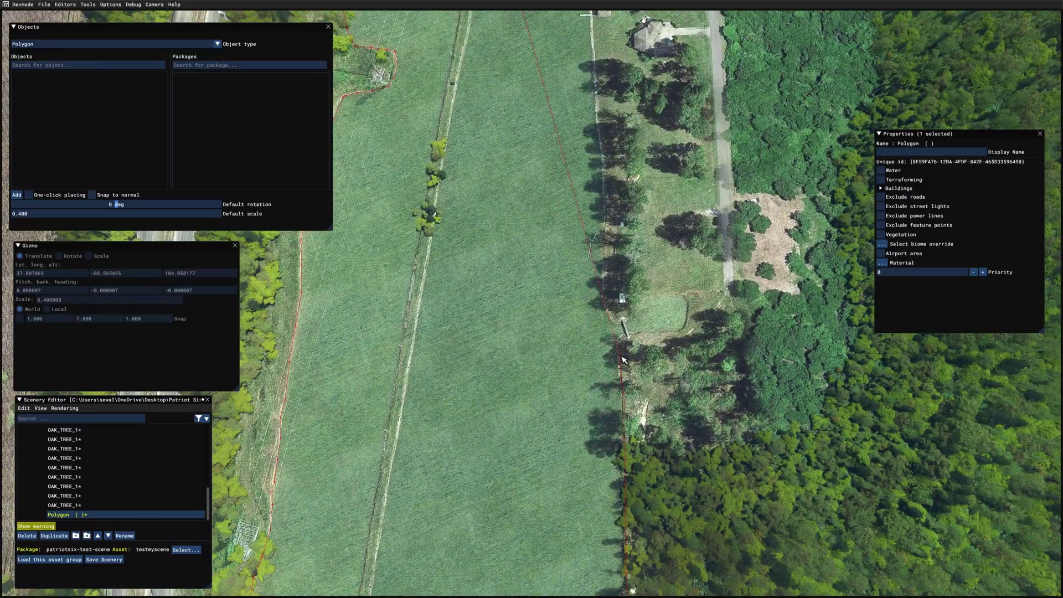
click(629, 335)
click(650, 333)
click(673, 331)
click(686, 328)
key(w)
click(660, 375)
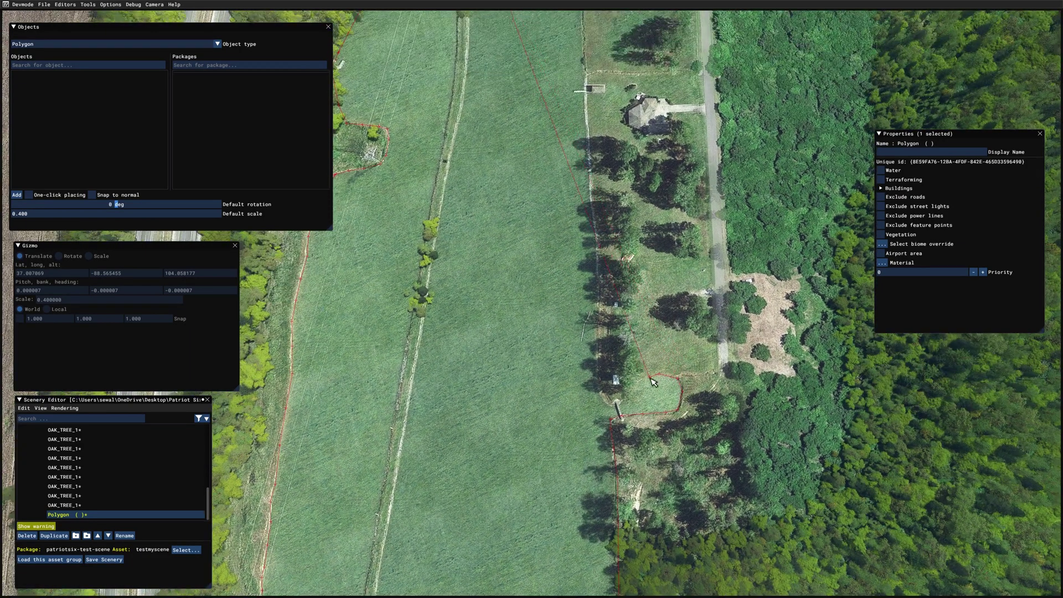
click(642, 377)
click(629, 392)
Outline the bank past the houses and docks, and round the pond's curved end near the road
key(w)
key(w)
key(w)
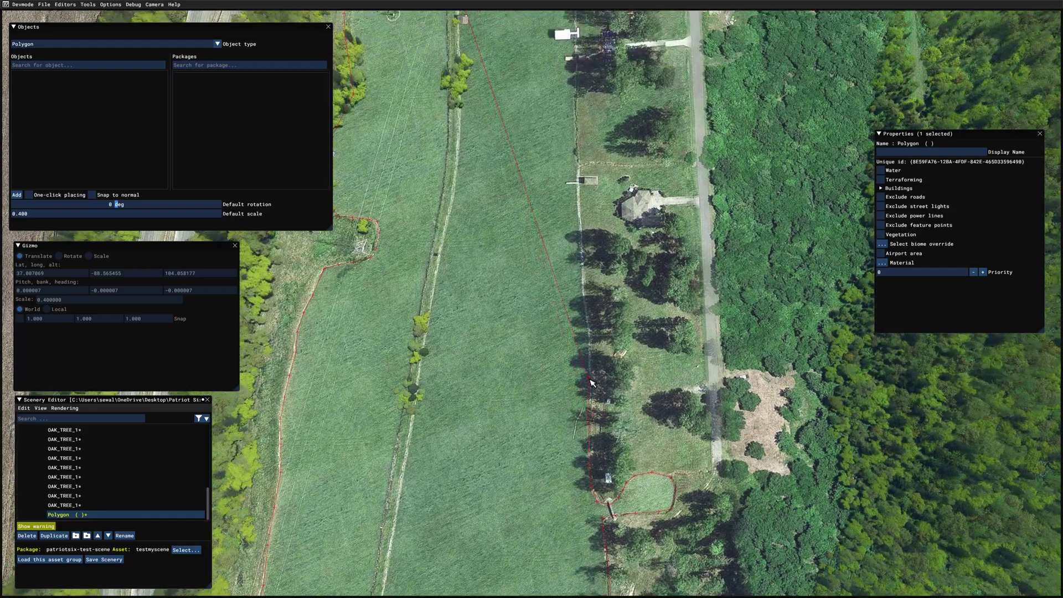
key(w)
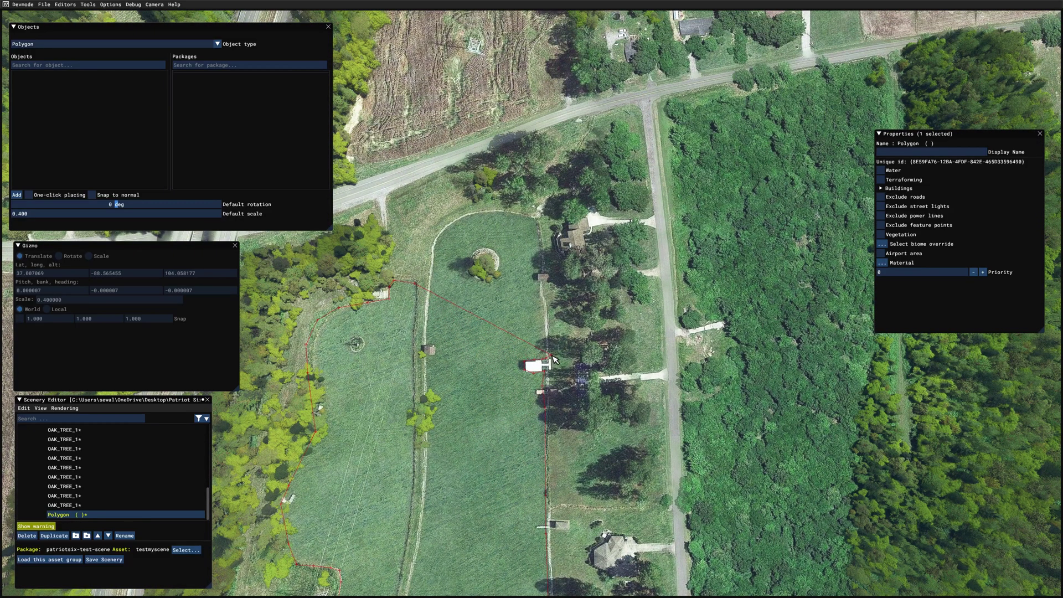
key(w)
click(525, 307)
click(499, 299)
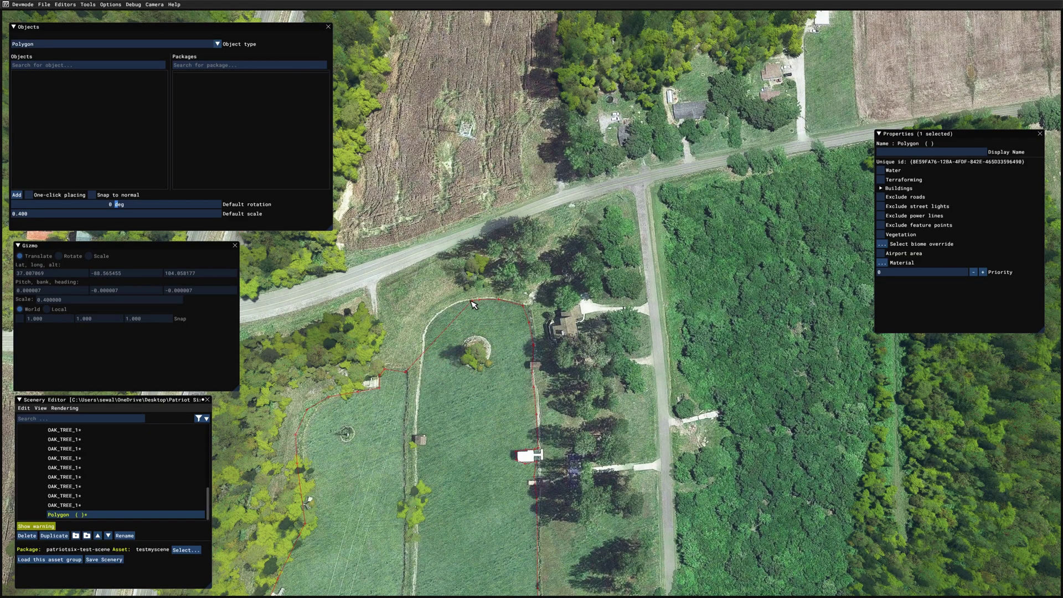
Trace the house-facing side of the narrow central dyke from the road end past its fork
key(s)
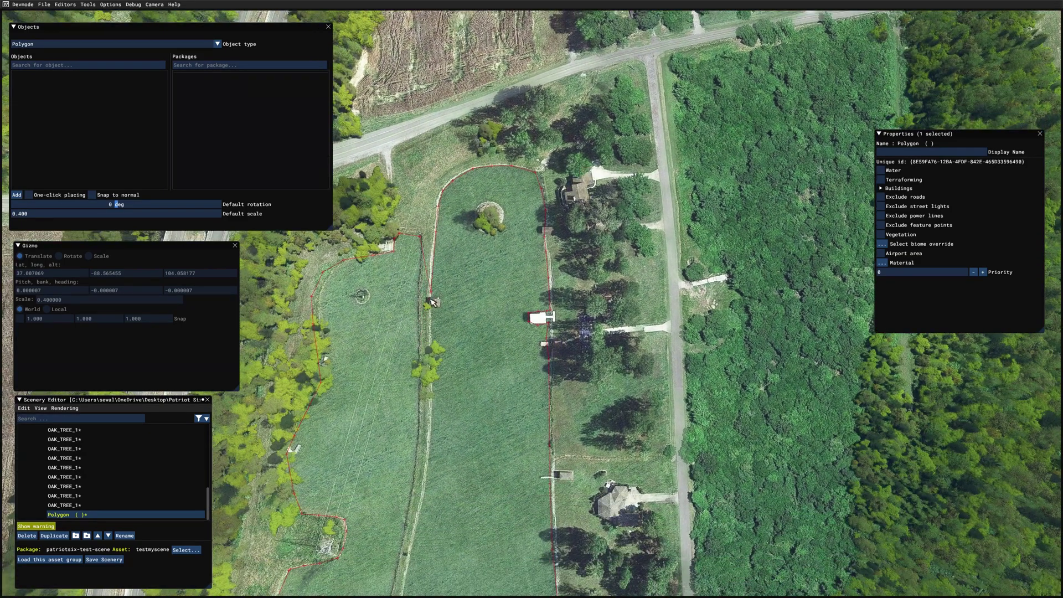
key(s)
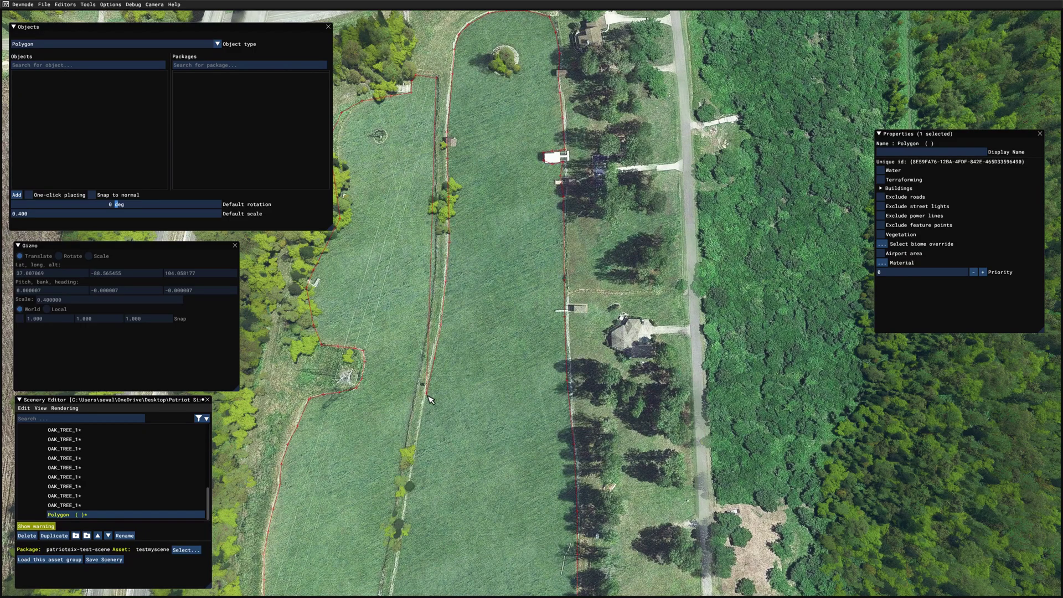
key(s)
key(s)
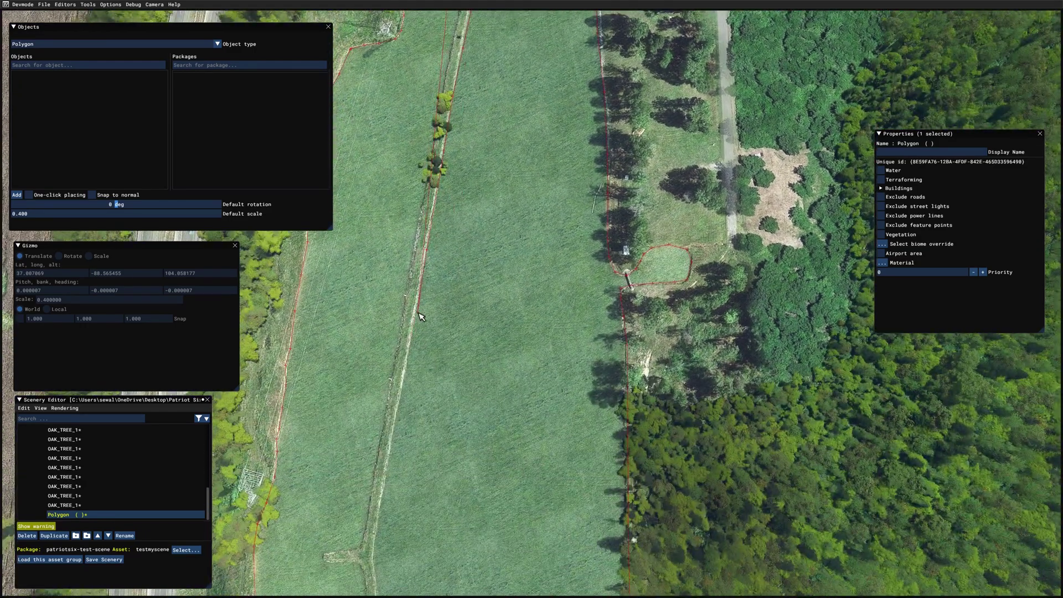
key(s)
click(394, 348)
click(393, 367)
click(398, 395)
click(406, 423)
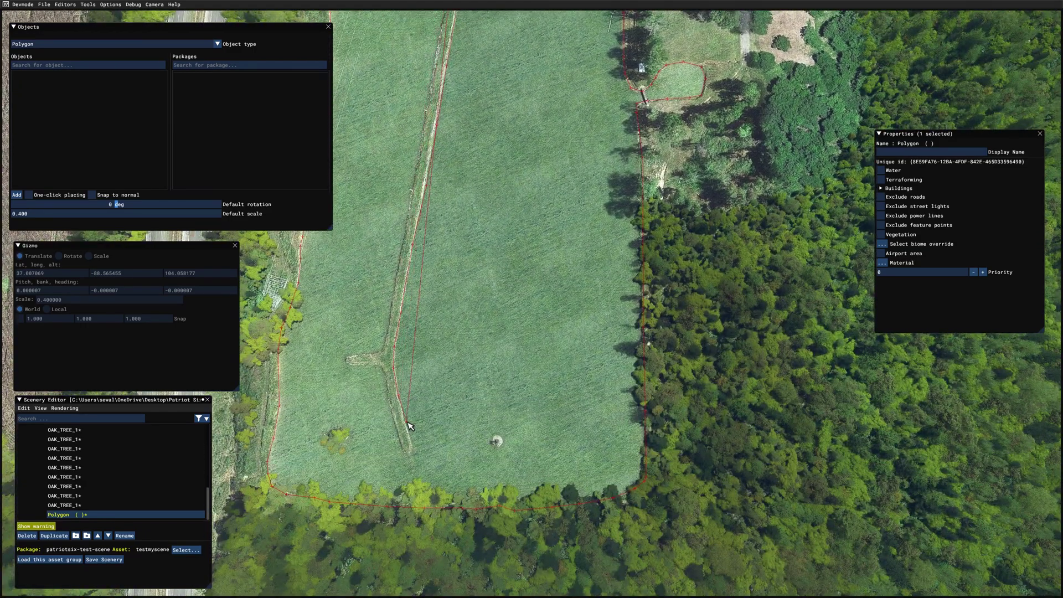
Wrap the outline around the dyke's tip at the forest end and along its short side spur
click(413, 444)
click(409, 452)
click(402, 447)
click(389, 405)
click(380, 364)
click(364, 363)
click(350, 365)
click(343, 361)
Trace the highway-facing side of the dyke back toward the road and close the polygon at its starting corner
key(w)
key(a)
key(w)
key(w)
key(w)
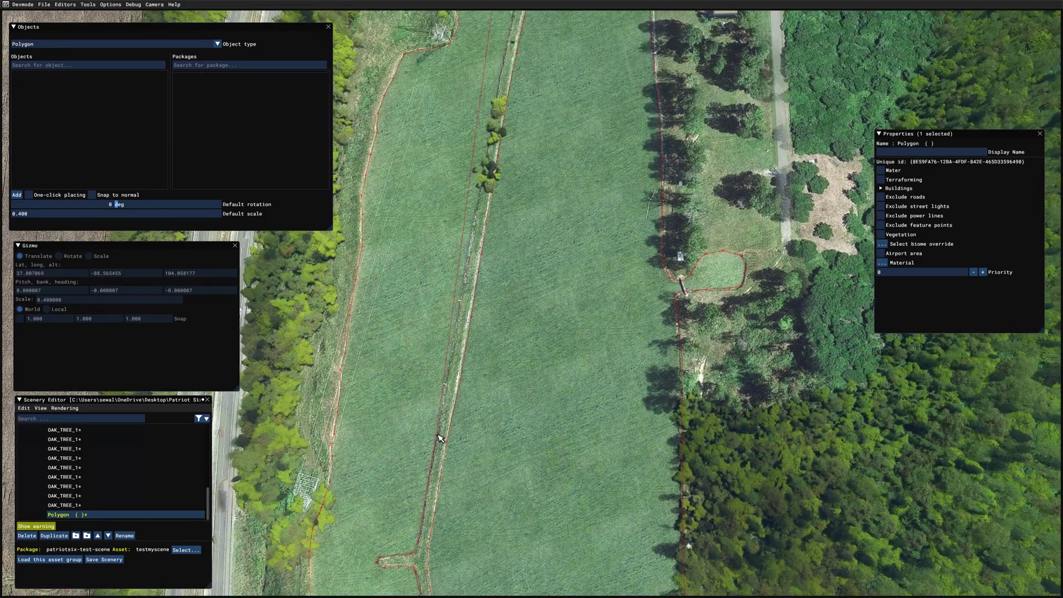
key(w)
key(w)
key(w)
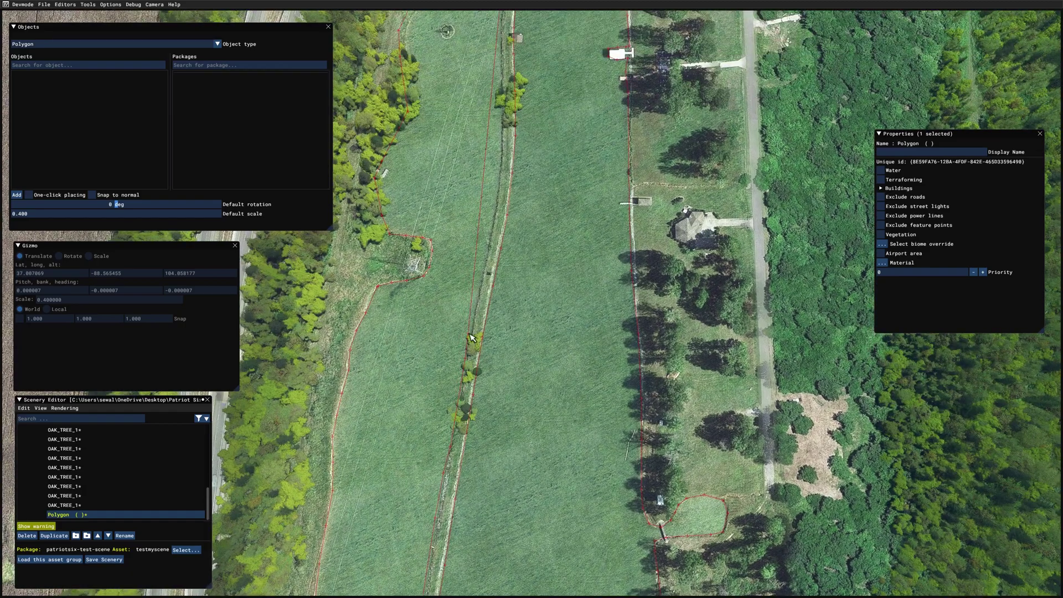
key(w)
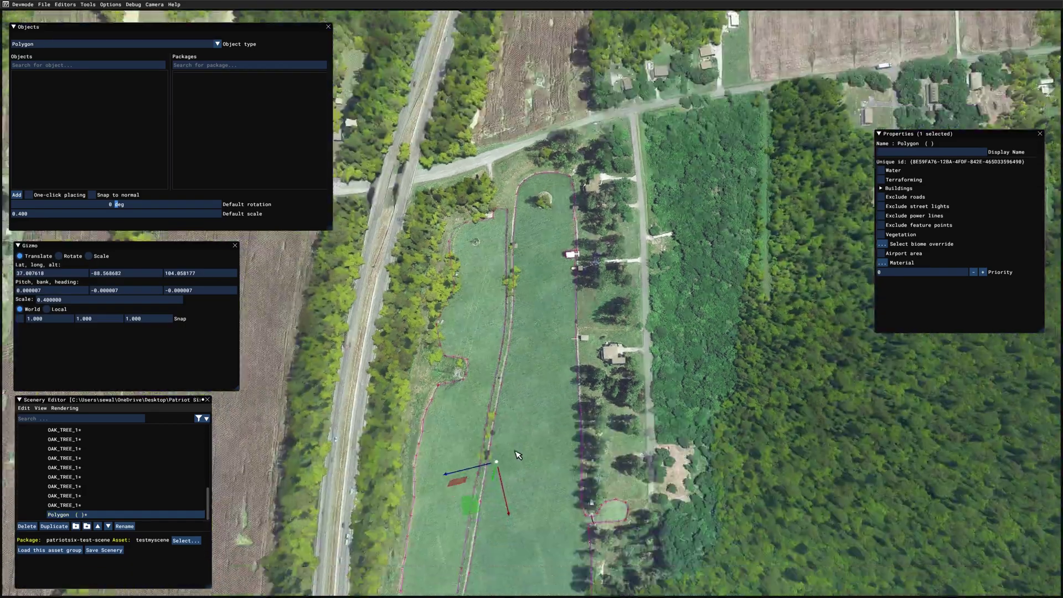
Enable Water for the pond polygon and set its water type to LAKE, comparing it with WATER
key(s)
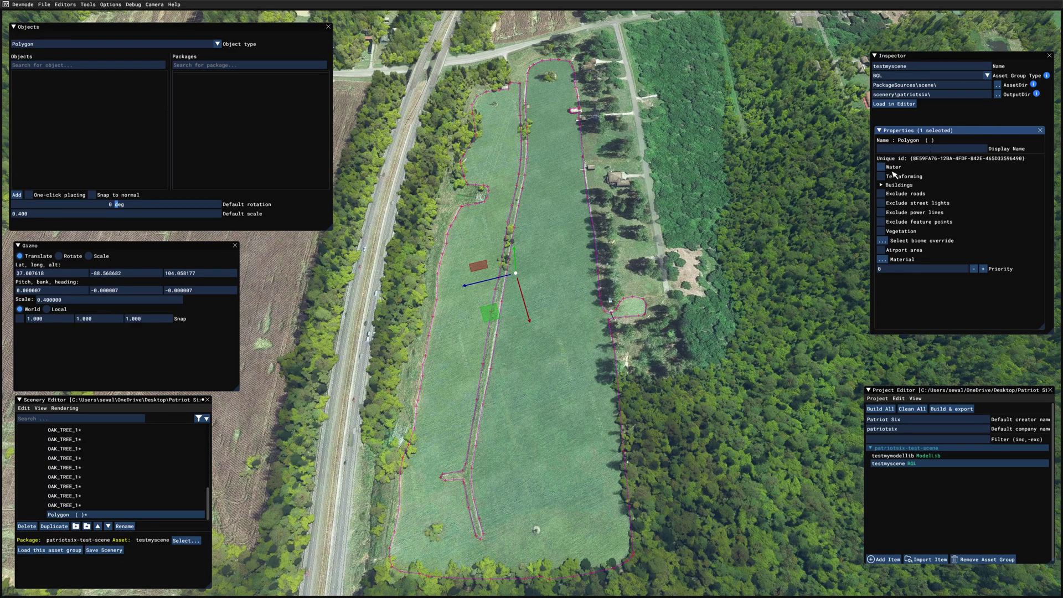
click(884, 168)
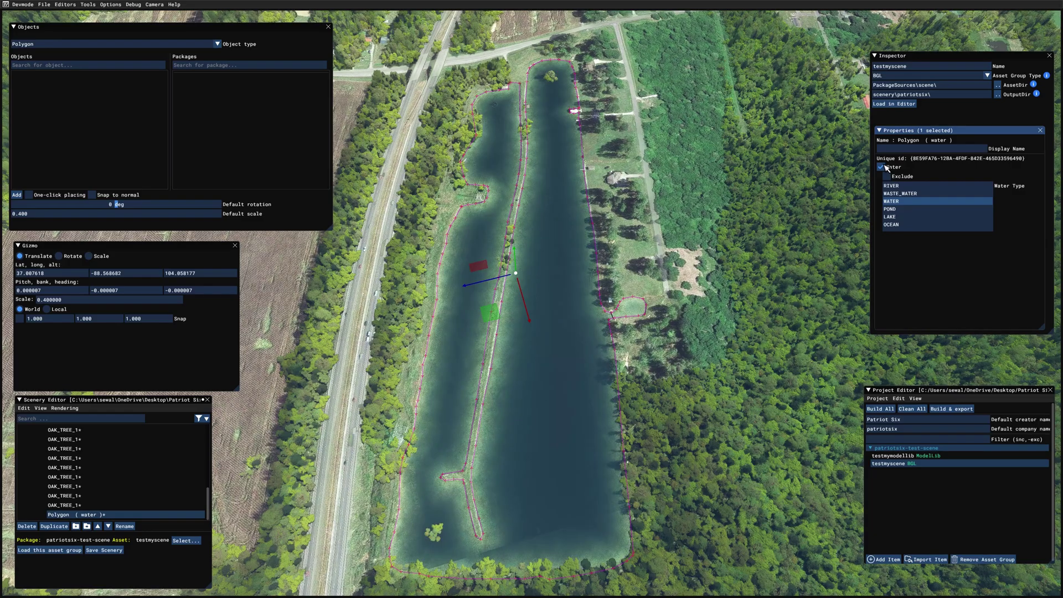
click(910, 217)
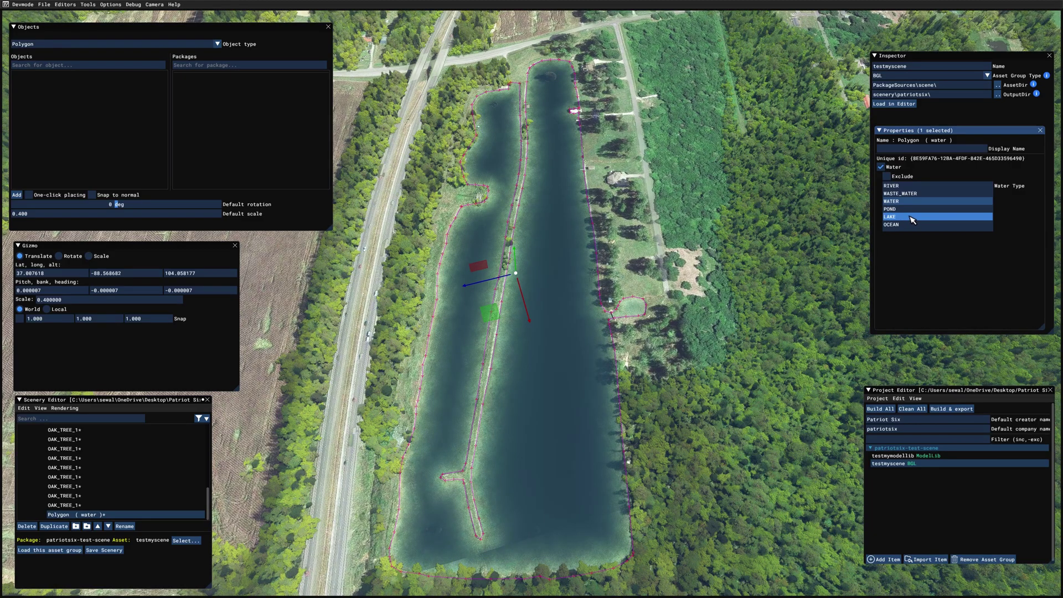
click(910, 217)
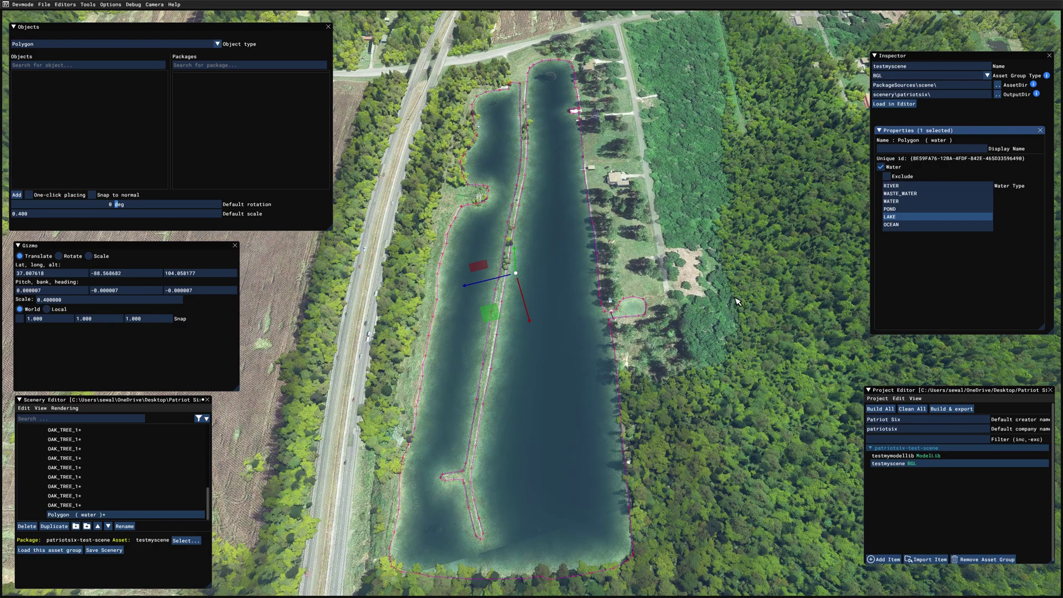
click(913, 202)
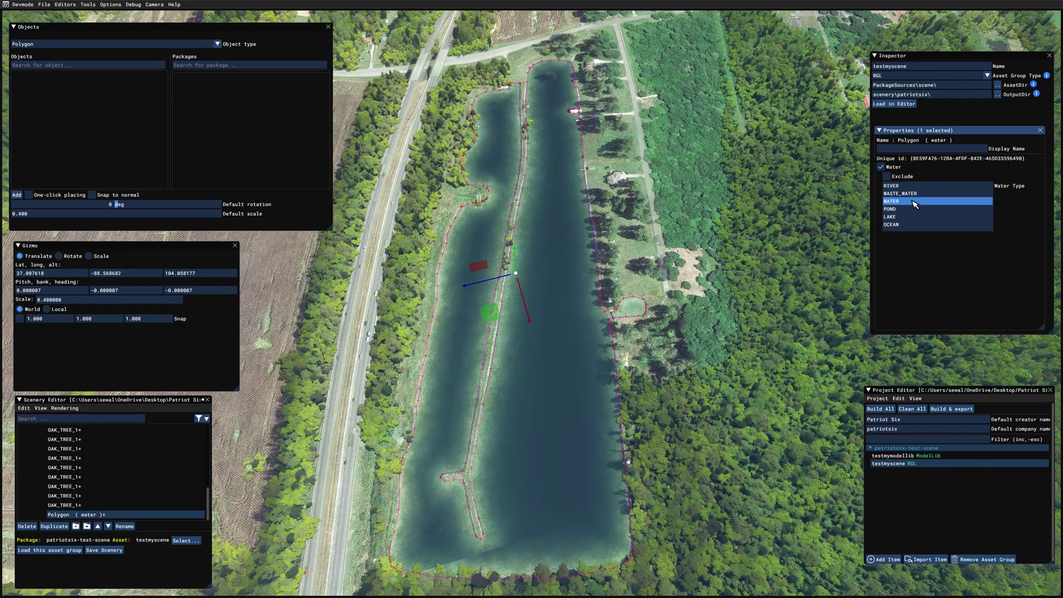
click(911, 217)
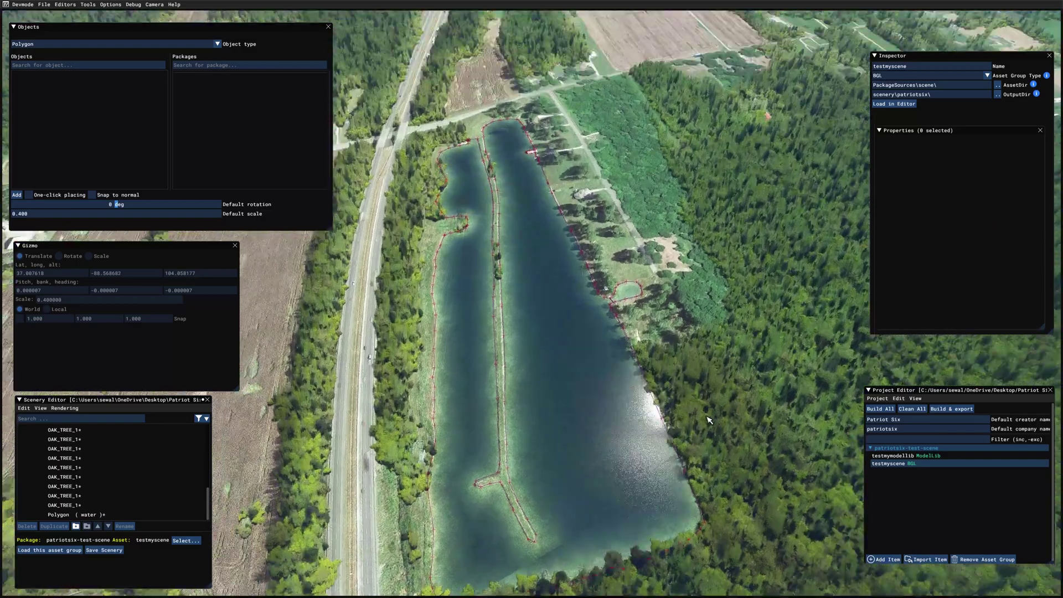
right_drag(710, 420, 712, 388)
key(w)
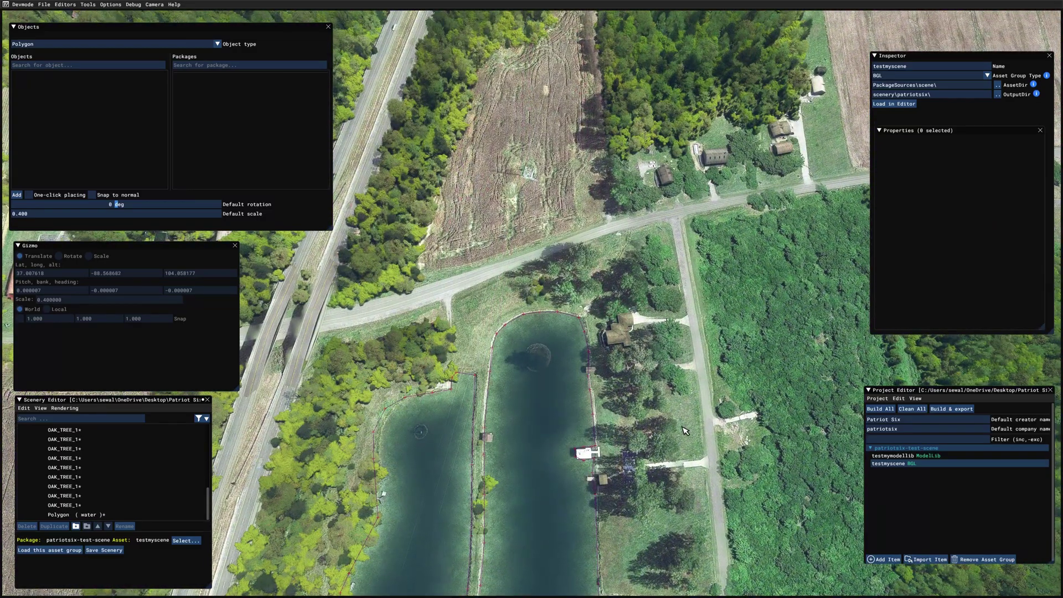
key(w)
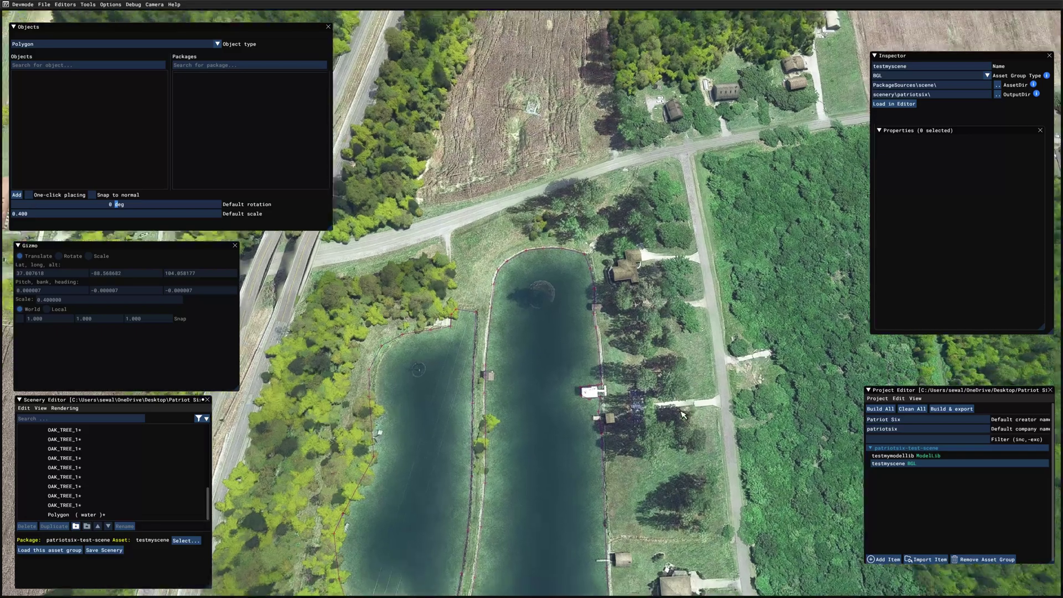
key(w)
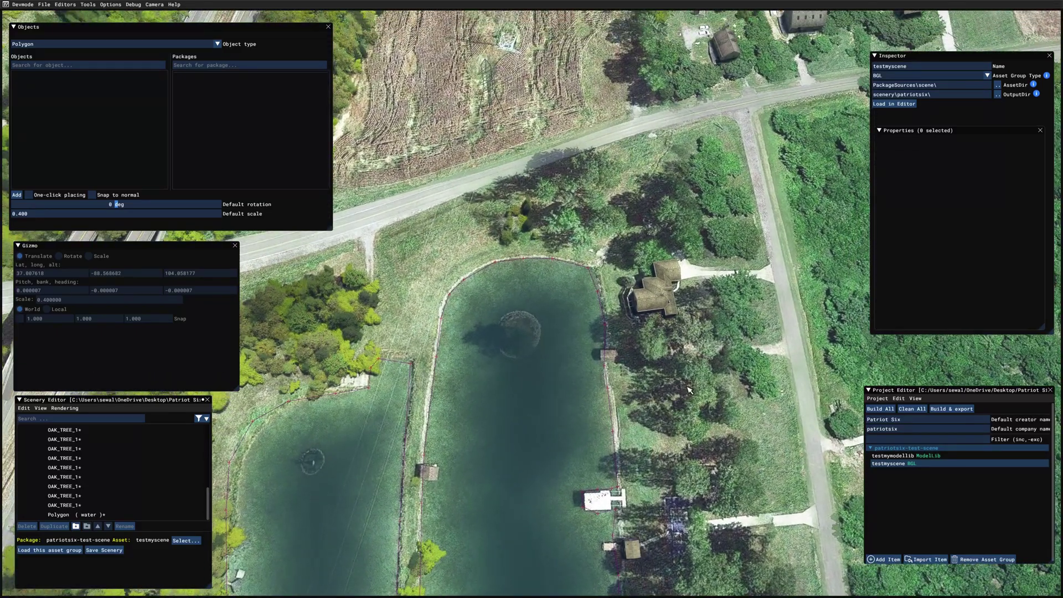
Outline the small round island in the pond with a polygon, enable Water with Exclude and set its water type to LAKE
key(w)
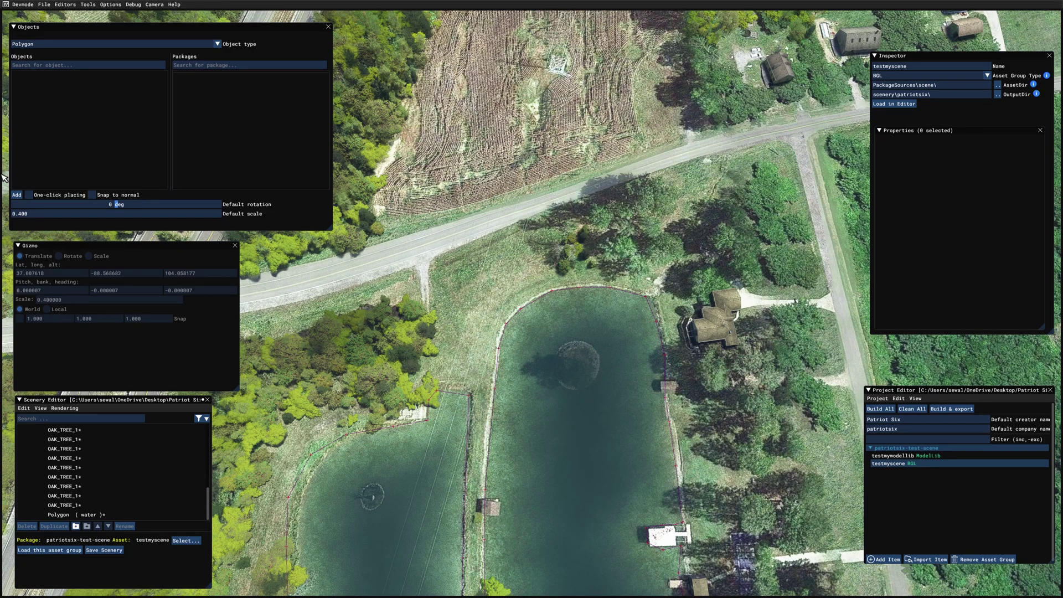
click(574, 358)
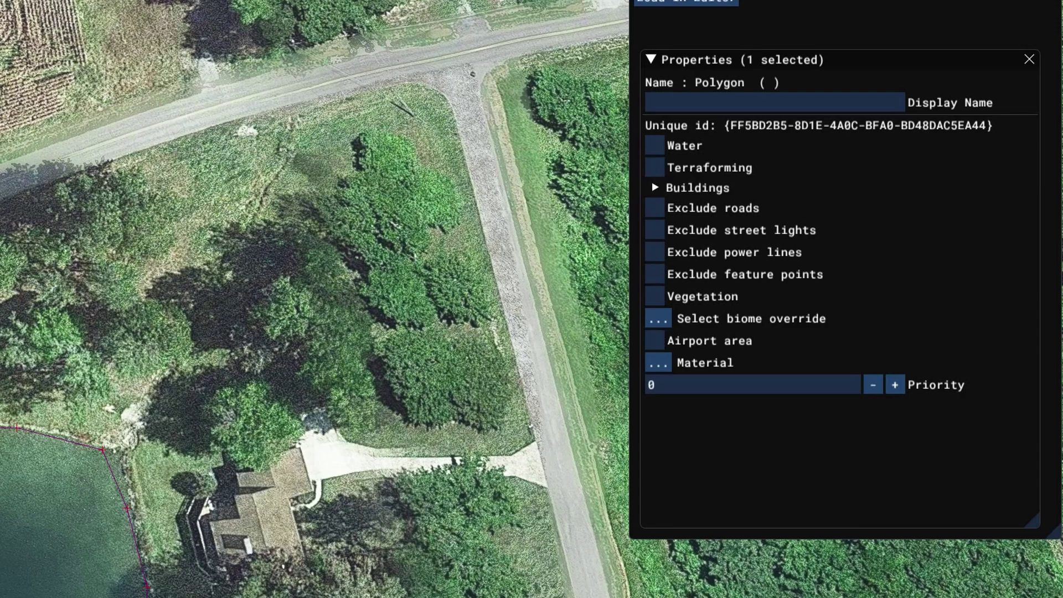
click(656, 146)
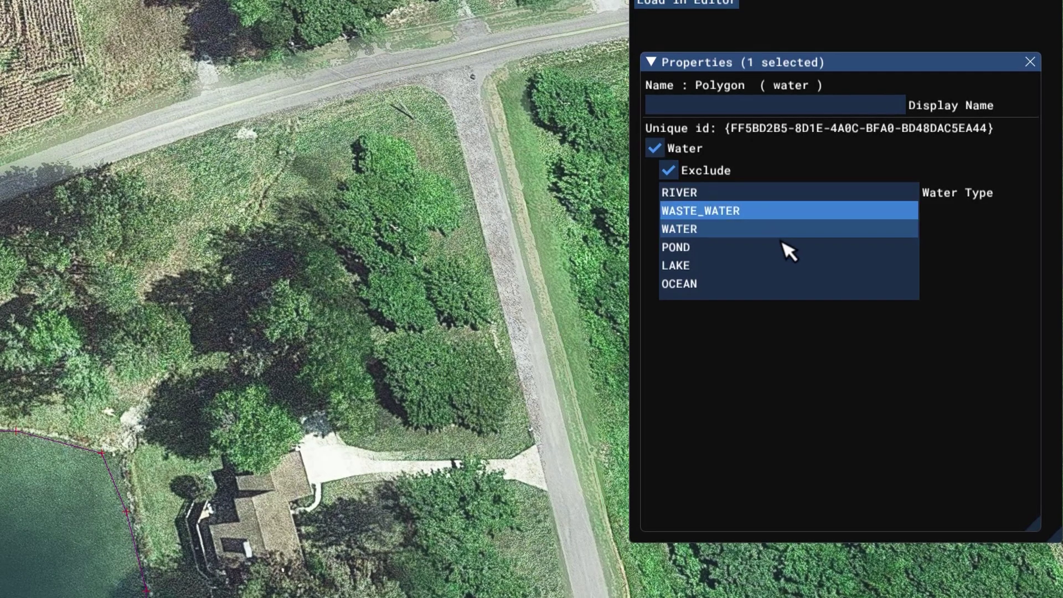
click(734, 265)
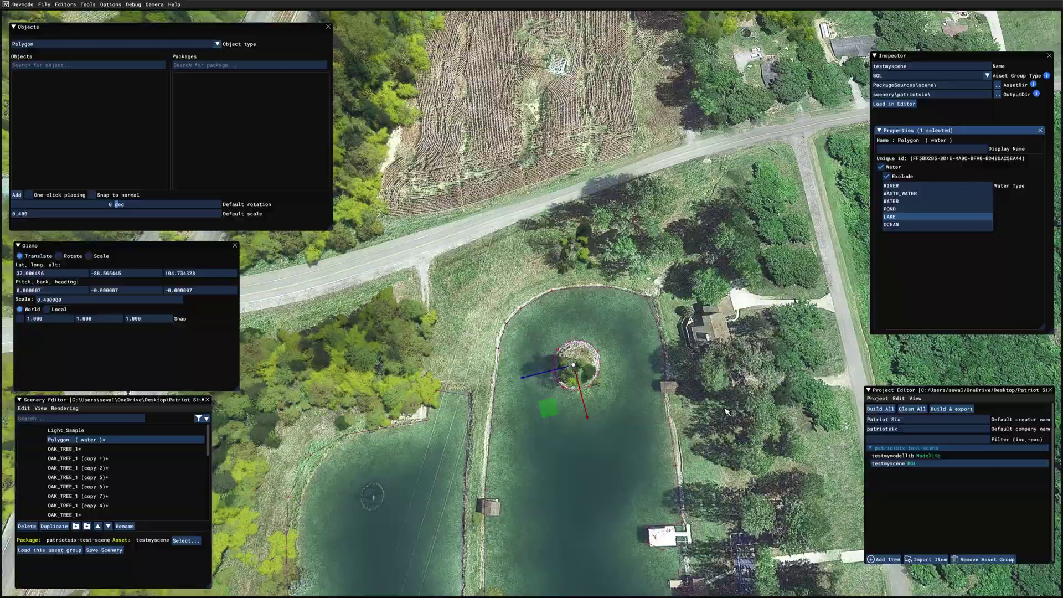
Select the pond's water polygon and examine its whole outline and water surface from above
click(586, 536)
key(s)
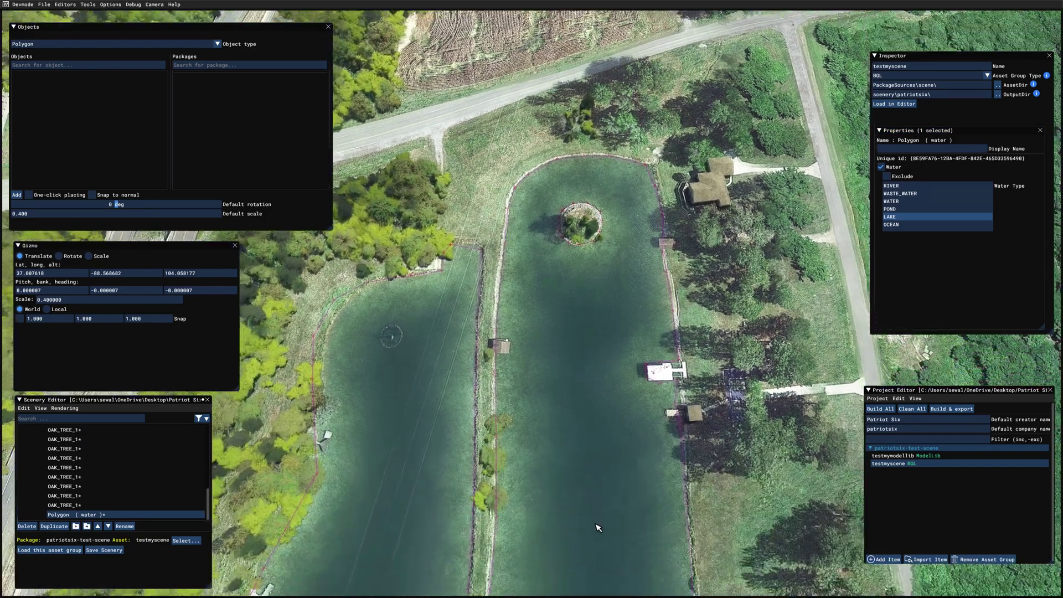
scroll(602, 516, down, 5)
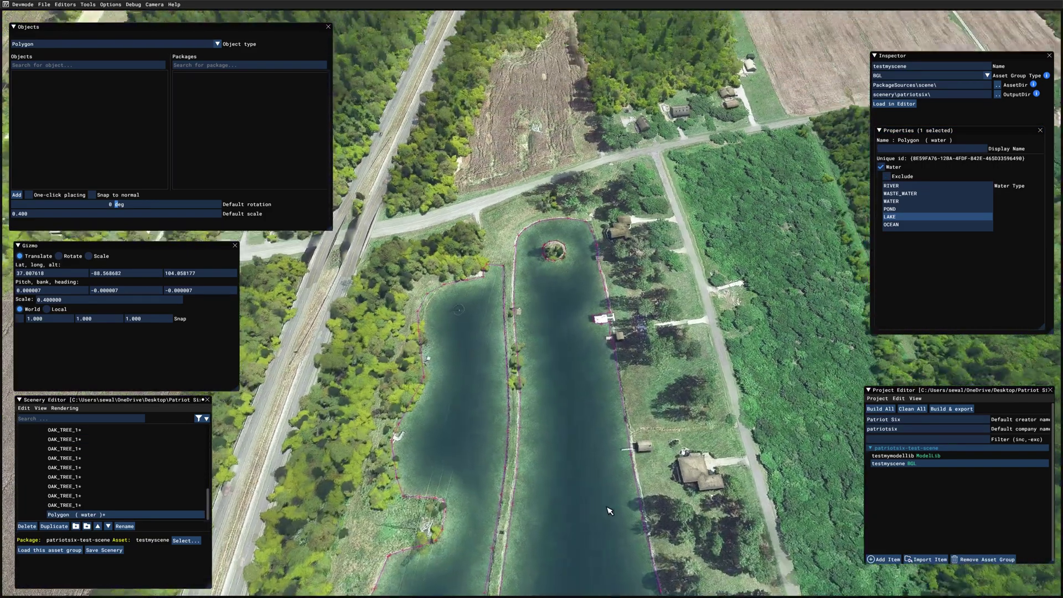
scroll(613, 505, down, 5)
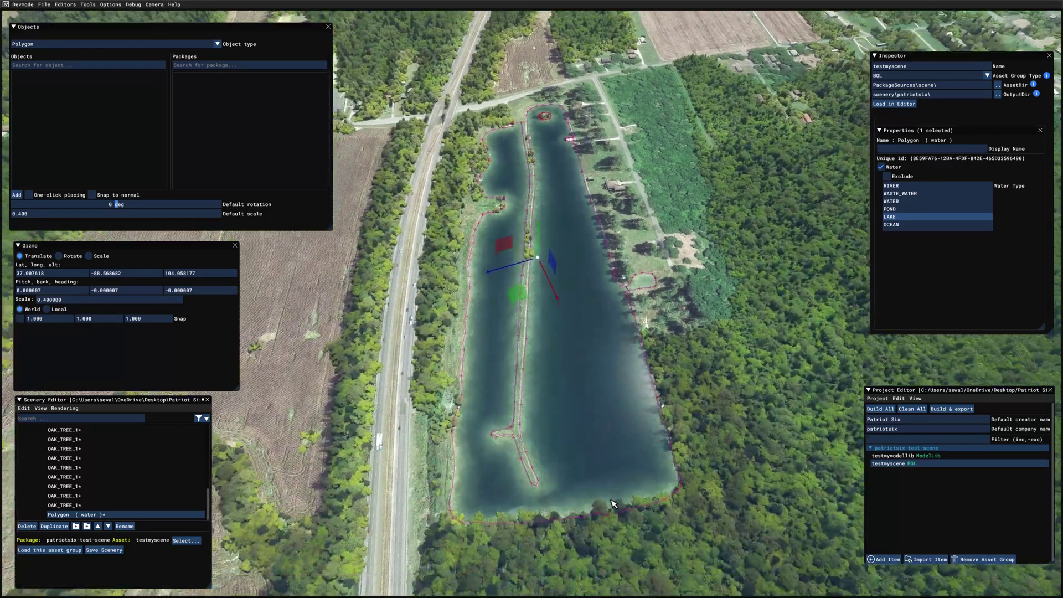
scroll(614, 505, down, 2)
right_drag(614, 505, 626, 470)
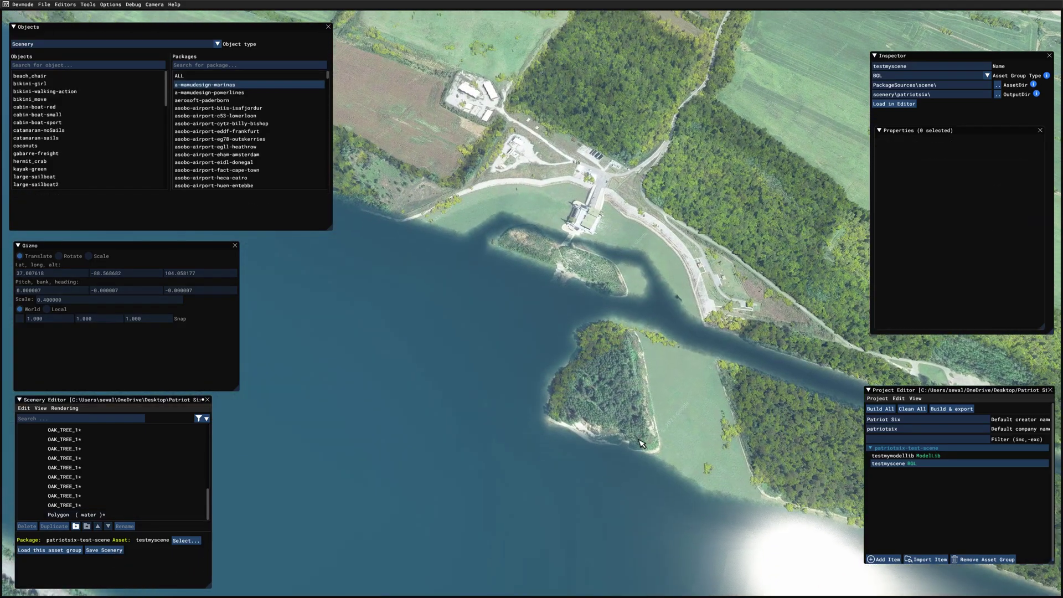
Add a four-sided polygon across the wide river, spanning both banks around the small island and the riverside buildings
right_drag(639, 439, 653, 469)
key(s)
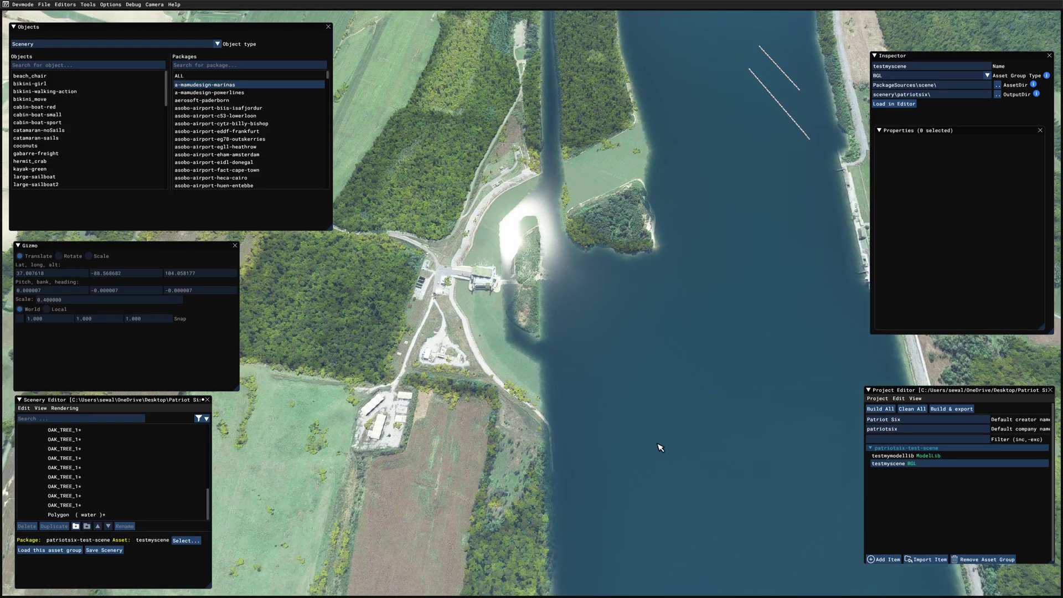
key(d)
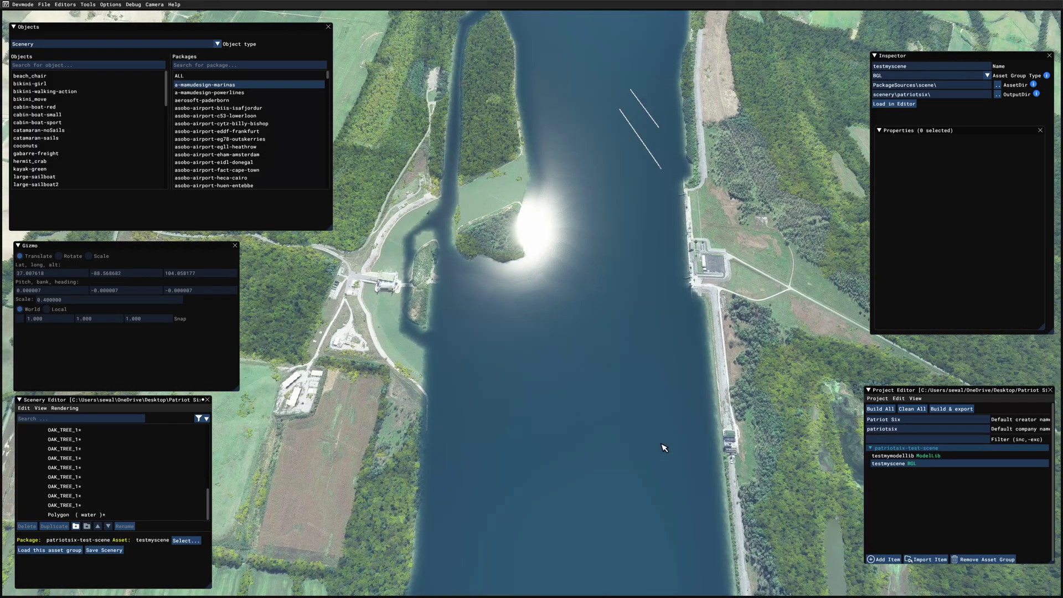
key(w)
key(d)
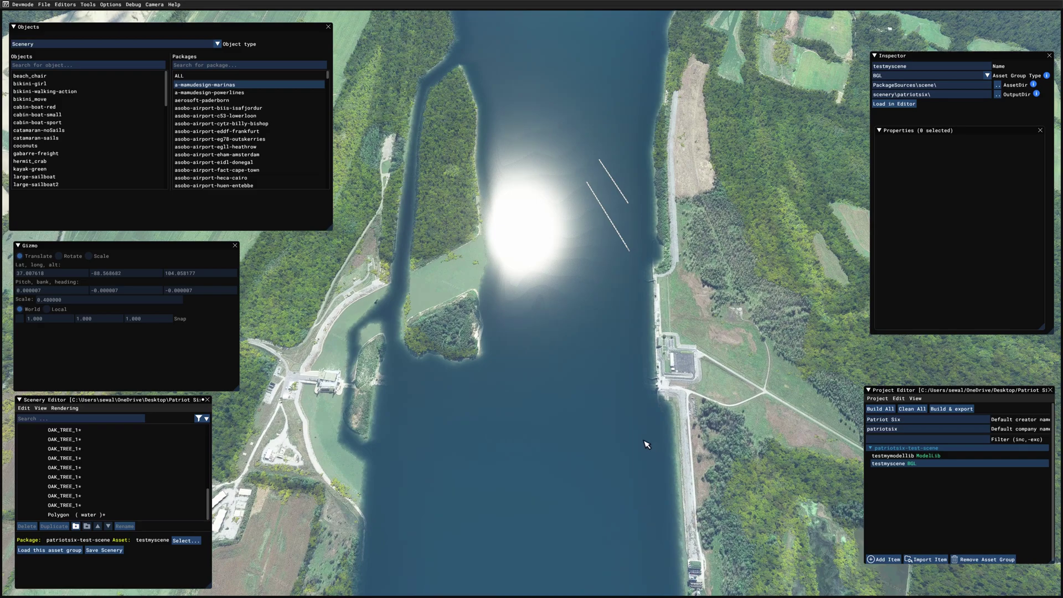
key(f)
key(f)
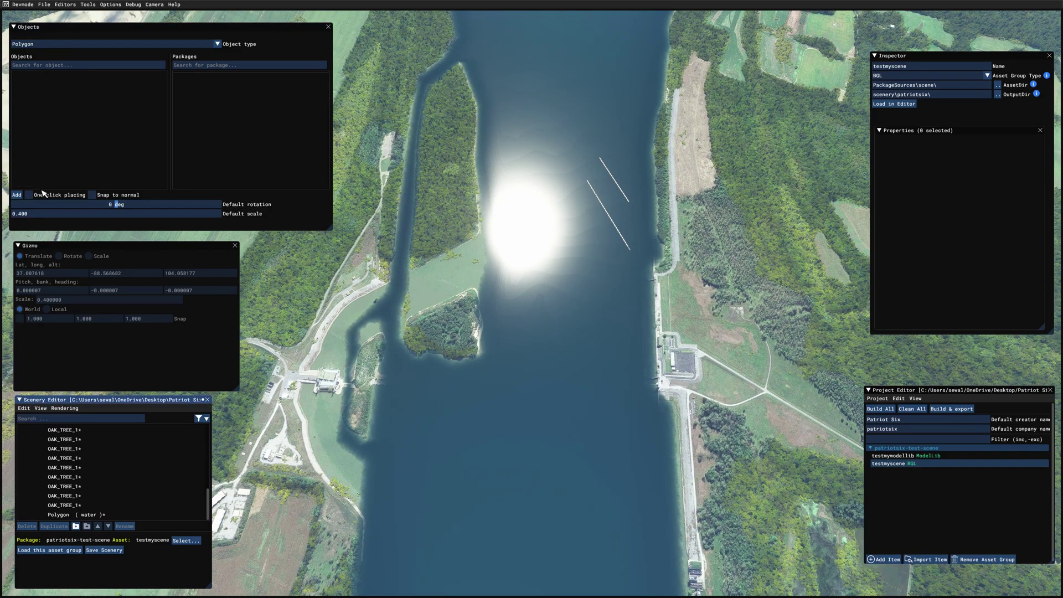
click(16, 195)
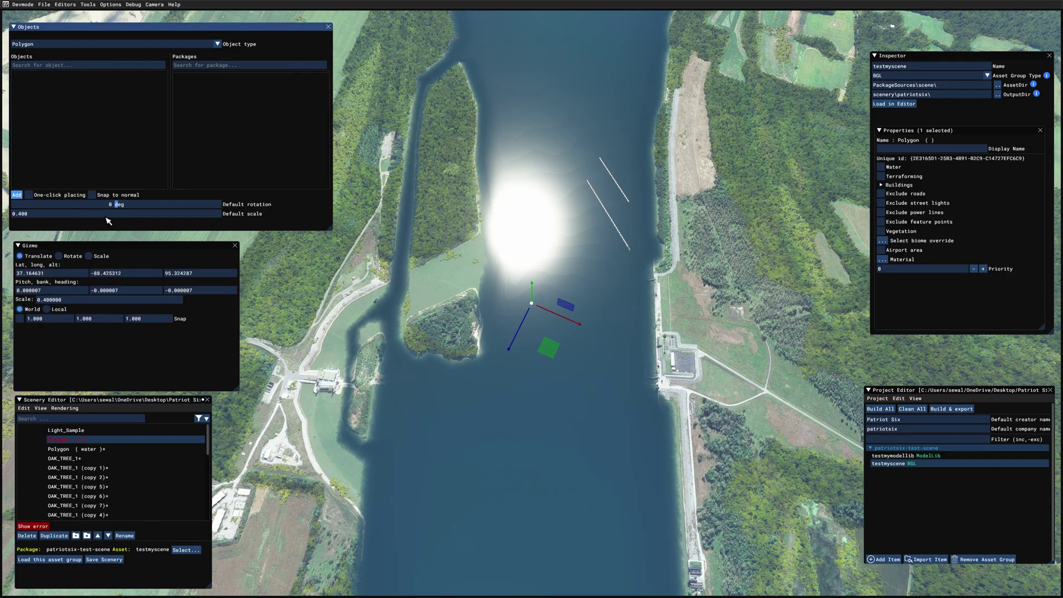
click(395, 205)
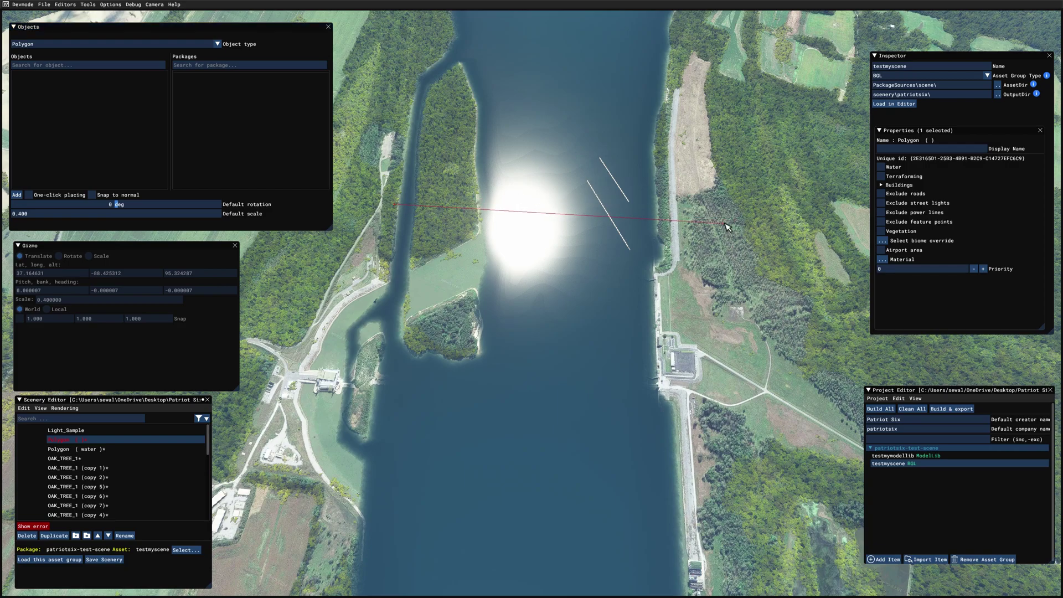
click(723, 223)
click(725, 505)
click(695, 501)
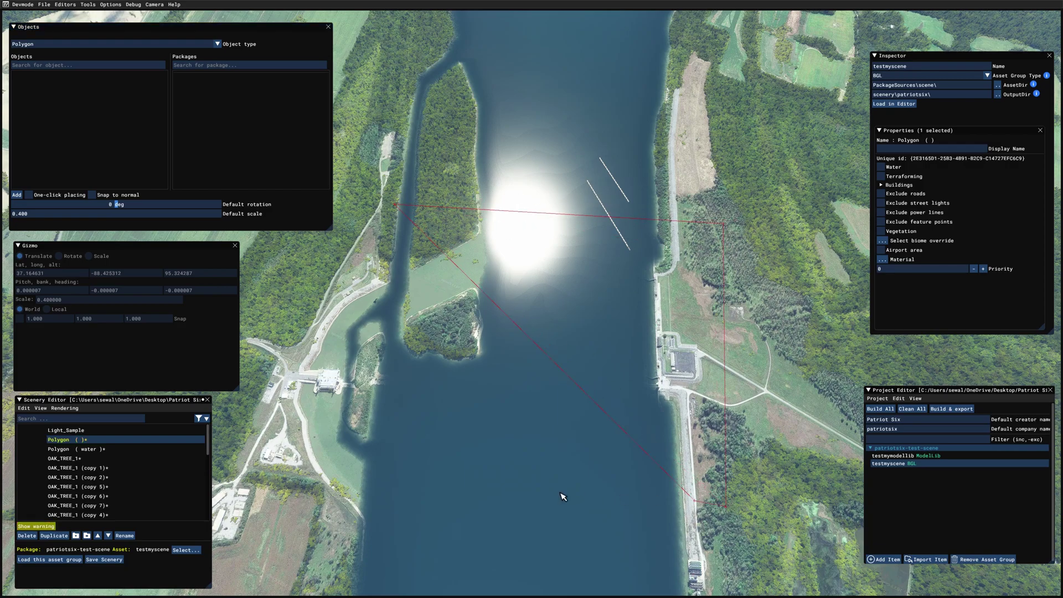
click(301, 484)
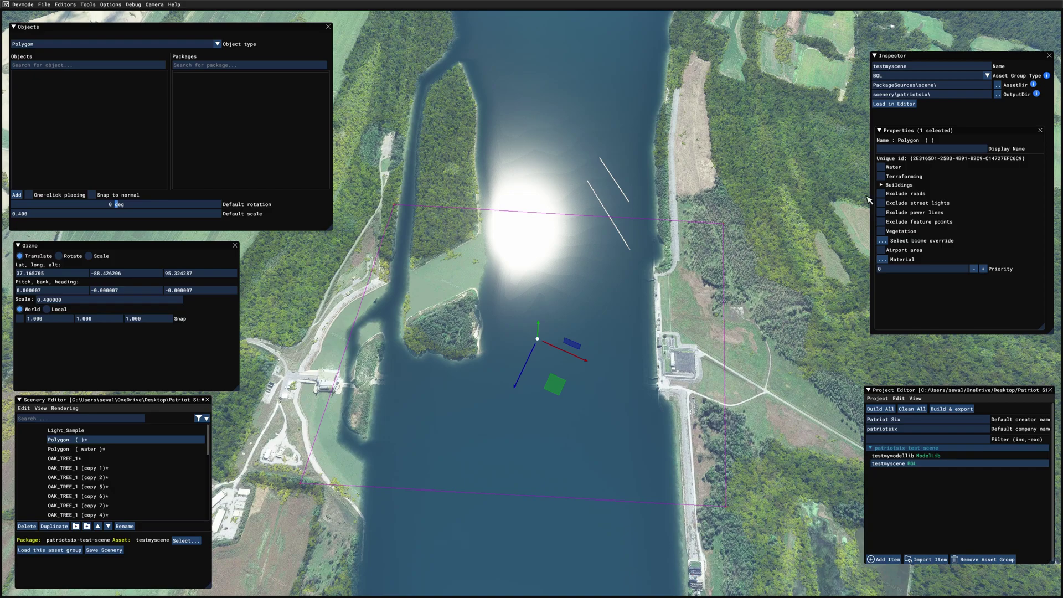
Try a Water exclusion of type RIVER on the river polygon, turn Water off again and delete the polygon
click(881, 166)
click(909, 185)
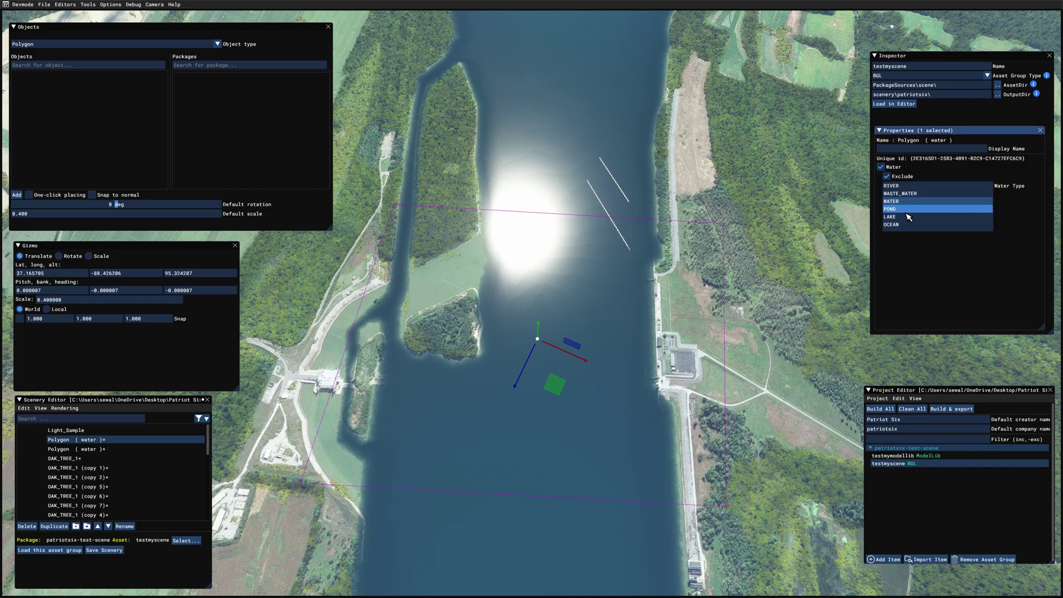
click(908, 186)
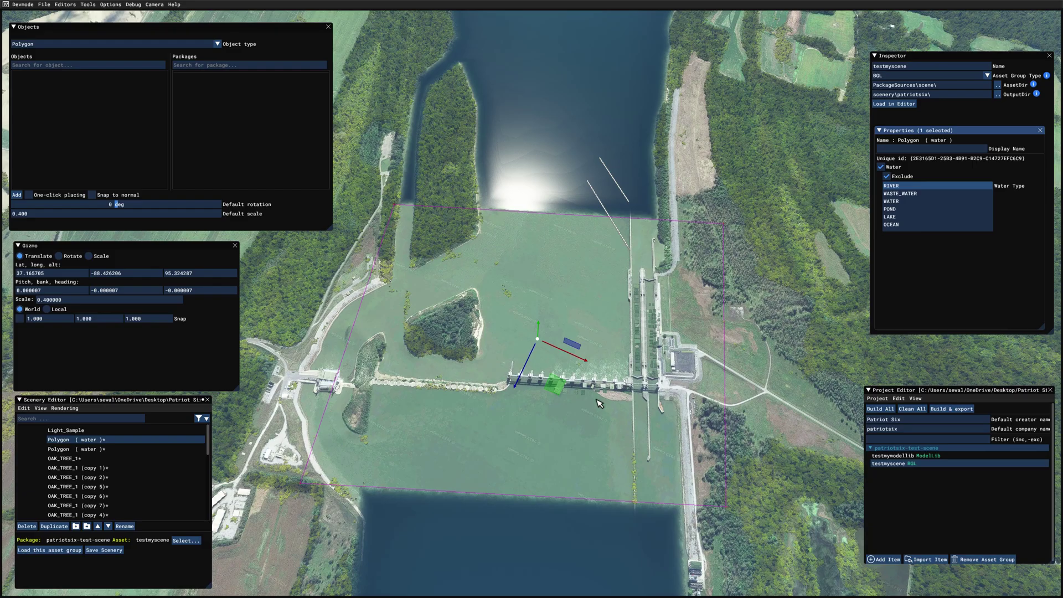
click(881, 168)
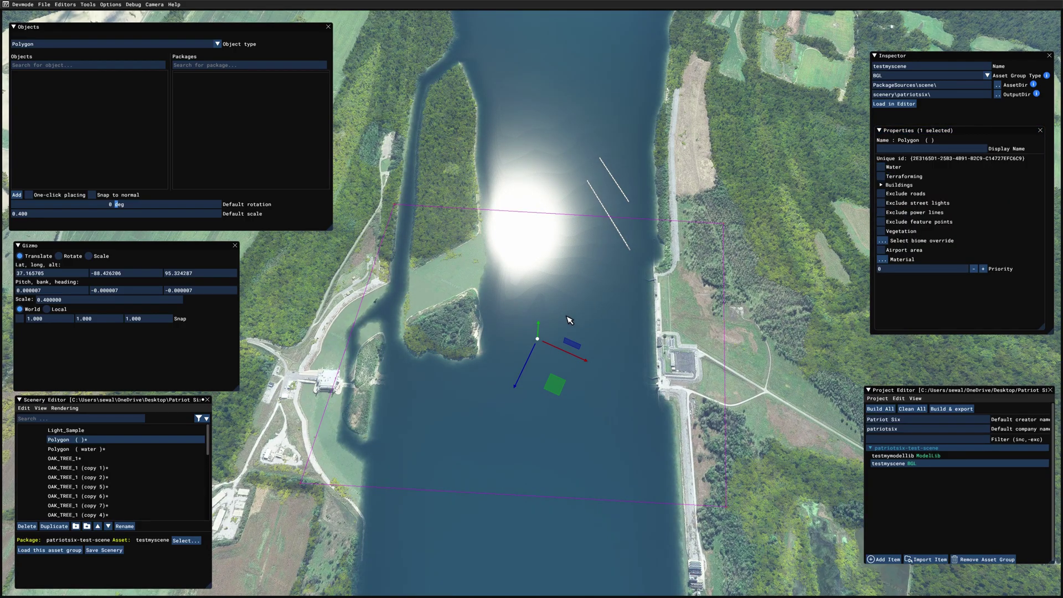
key(Delete)
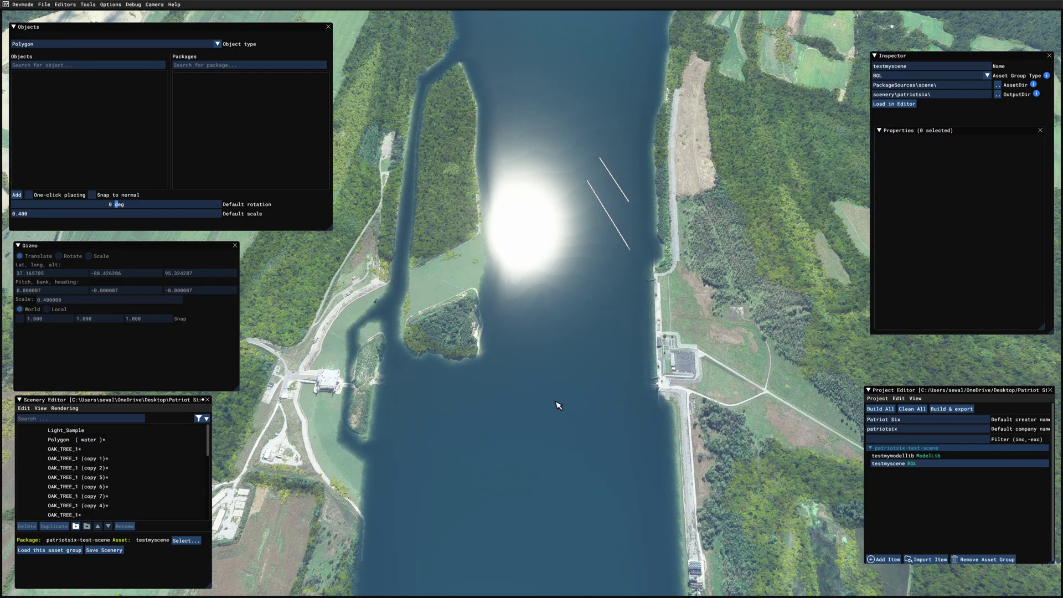
Draw a small four-sided polygon over the walkway linking the riverside building to the narrow island
key(a)
key(s)
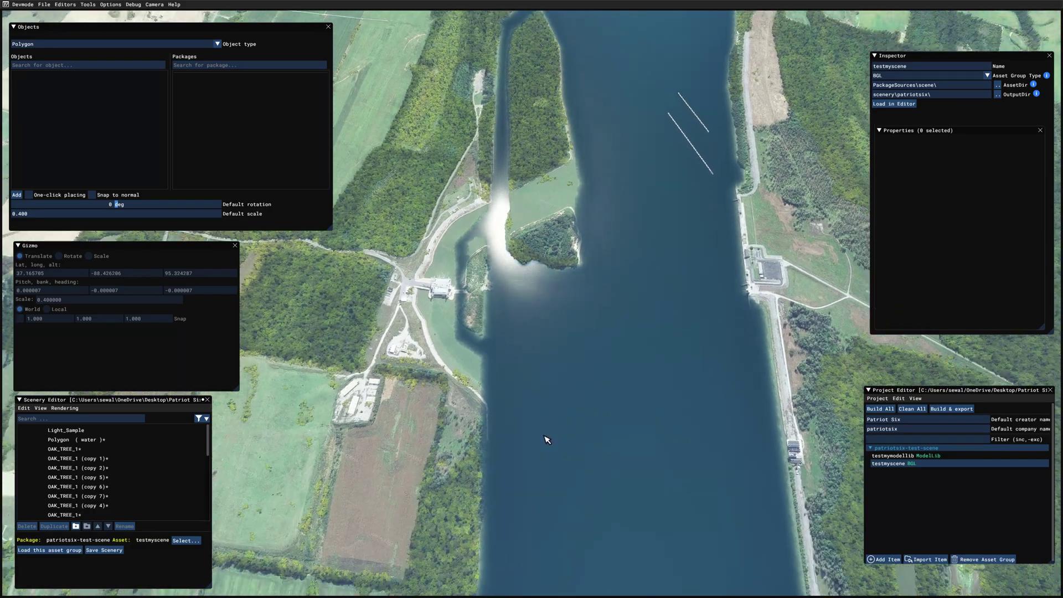
key(w)
key(a)
key(w)
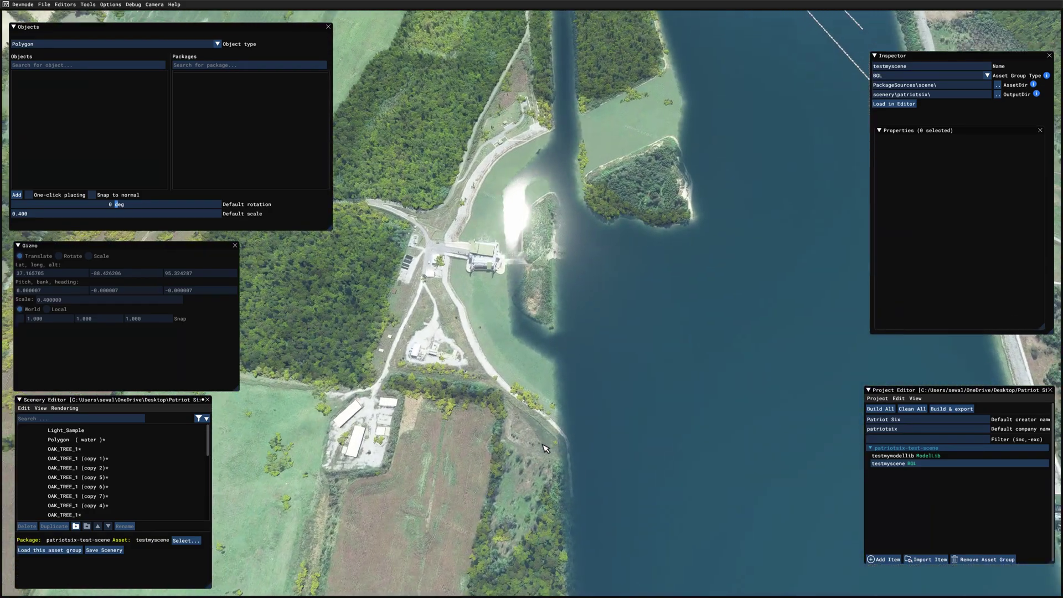
key(w)
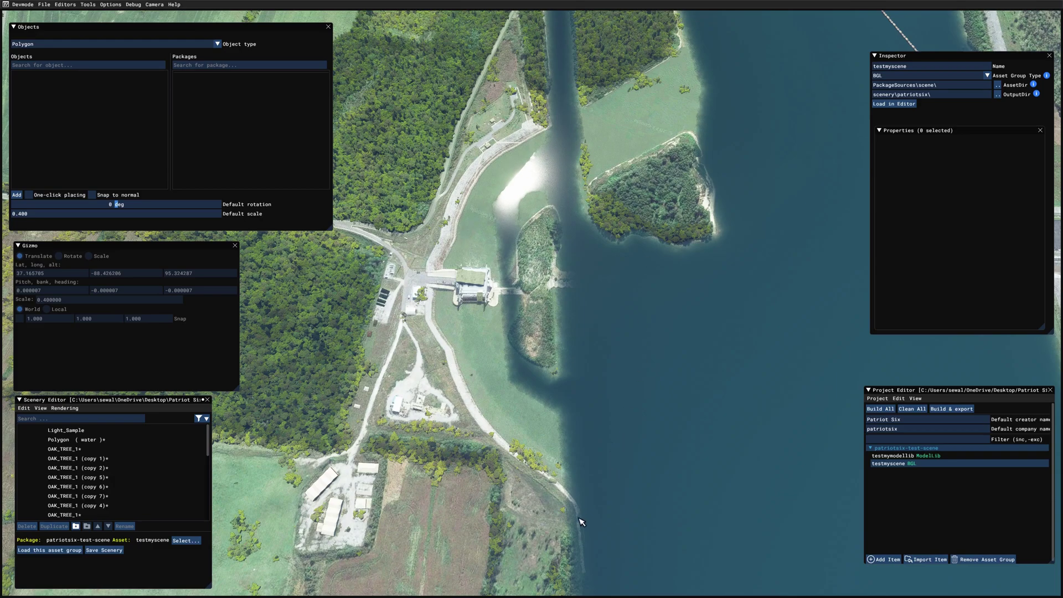
right_drag(508, 491, 516, 498)
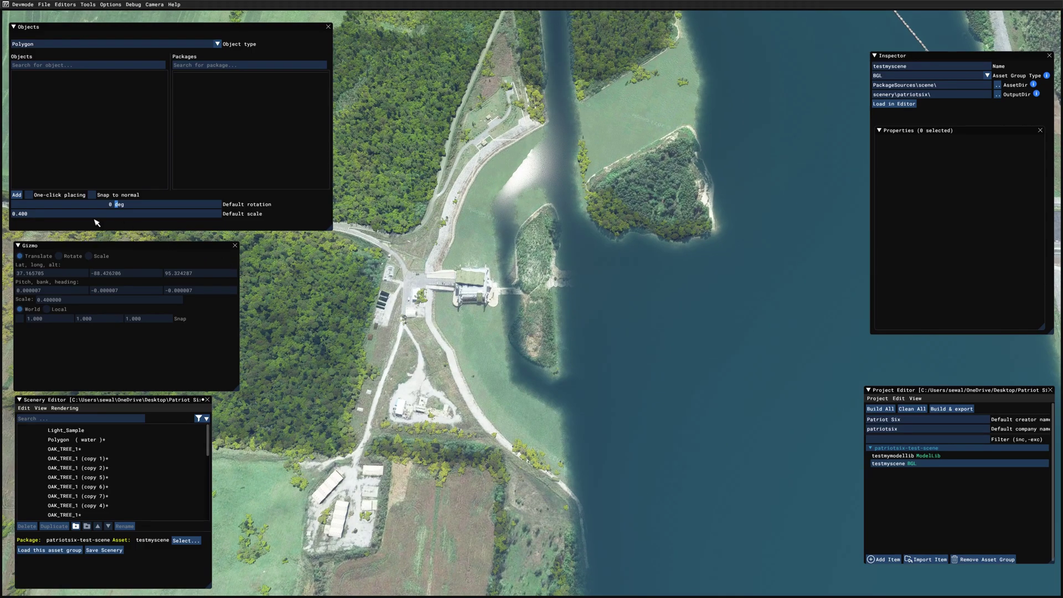
click(15, 198)
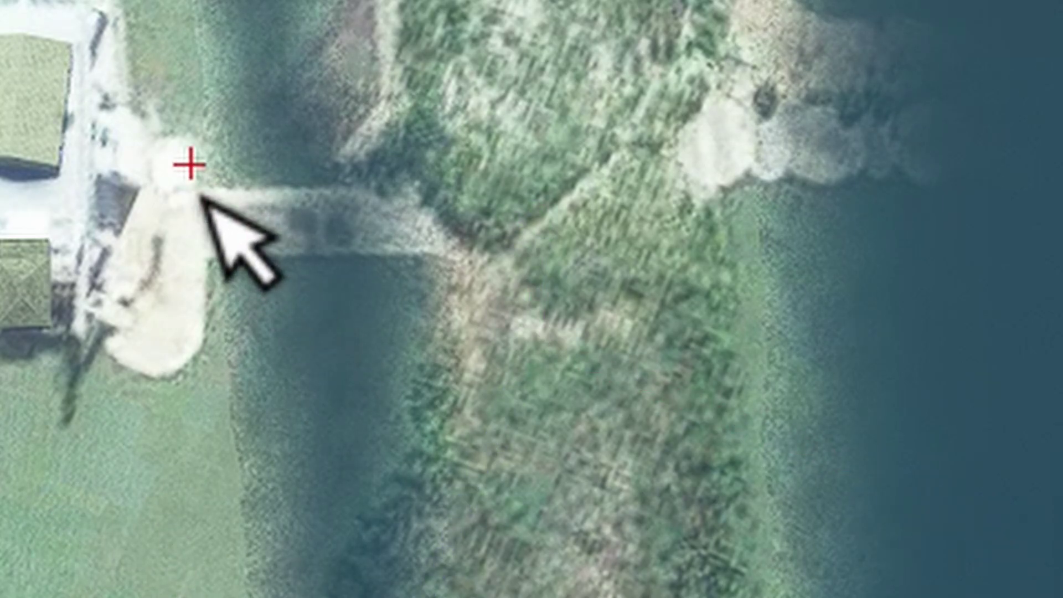
click(213, 176)
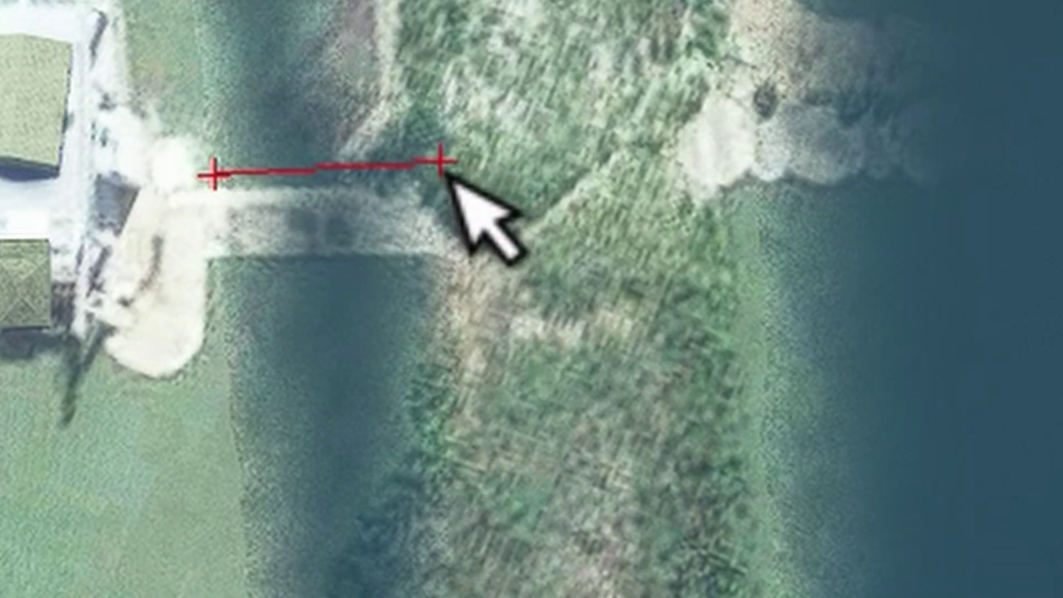
click(432, 172)
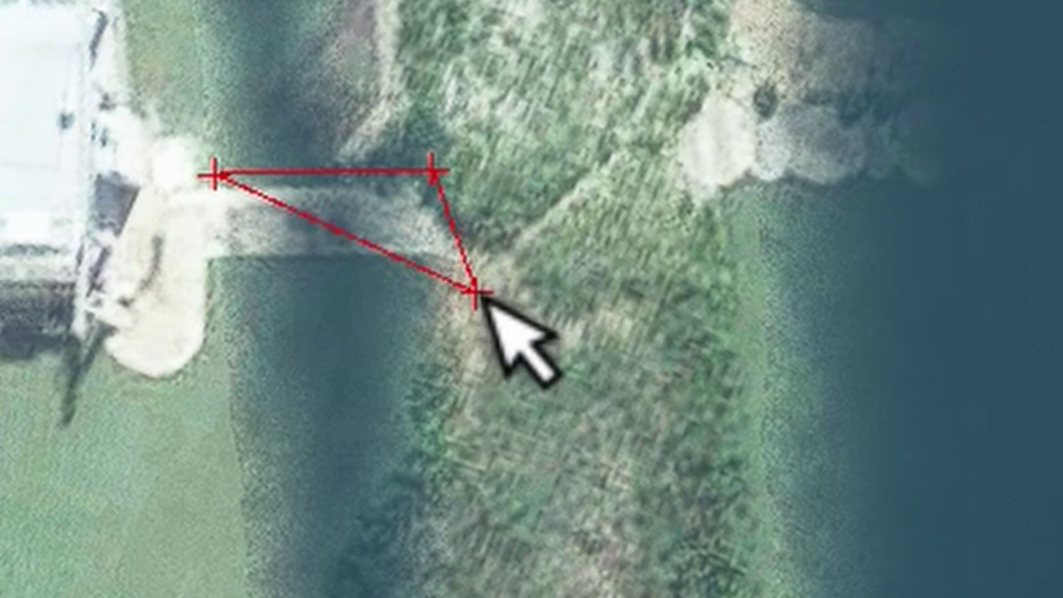
click(462, 268)
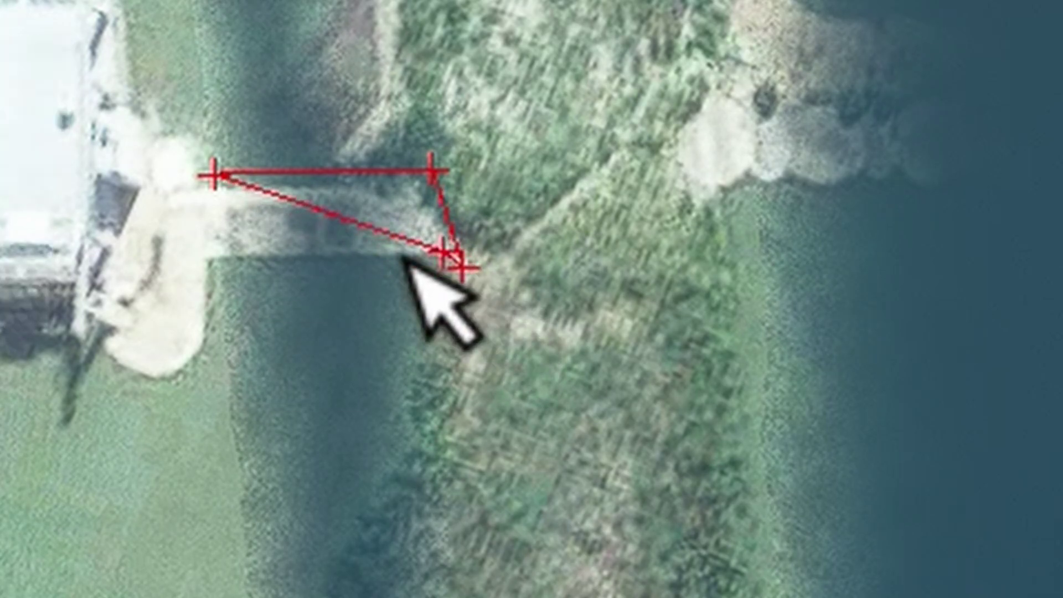
double_click(227, 287)
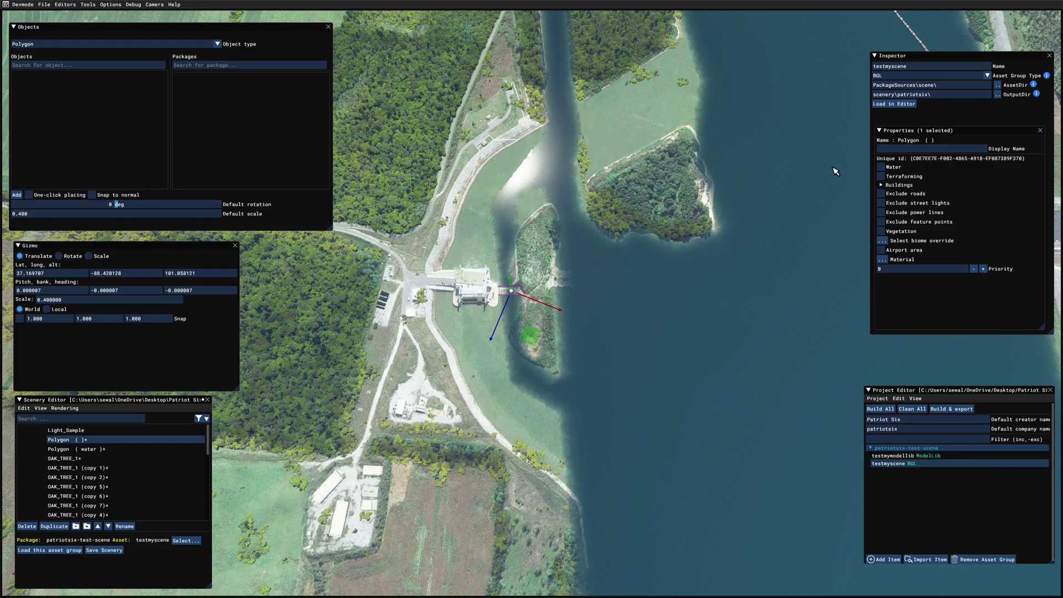
Enable Water with Exclude on the walkway polygon, set its water type to RIVER and deselect it
click(882, 168)
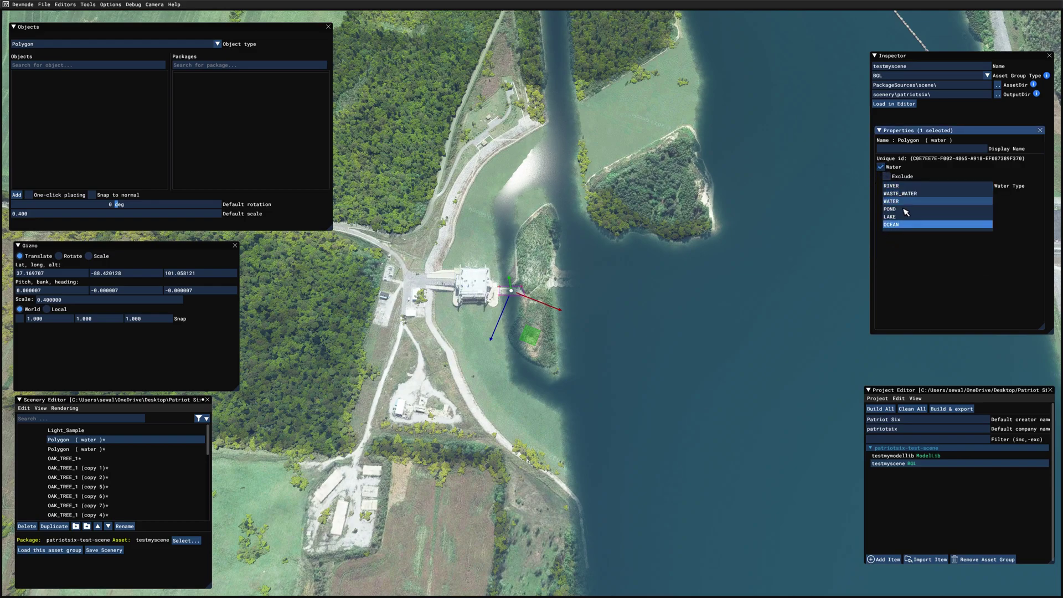
click(886, 176)
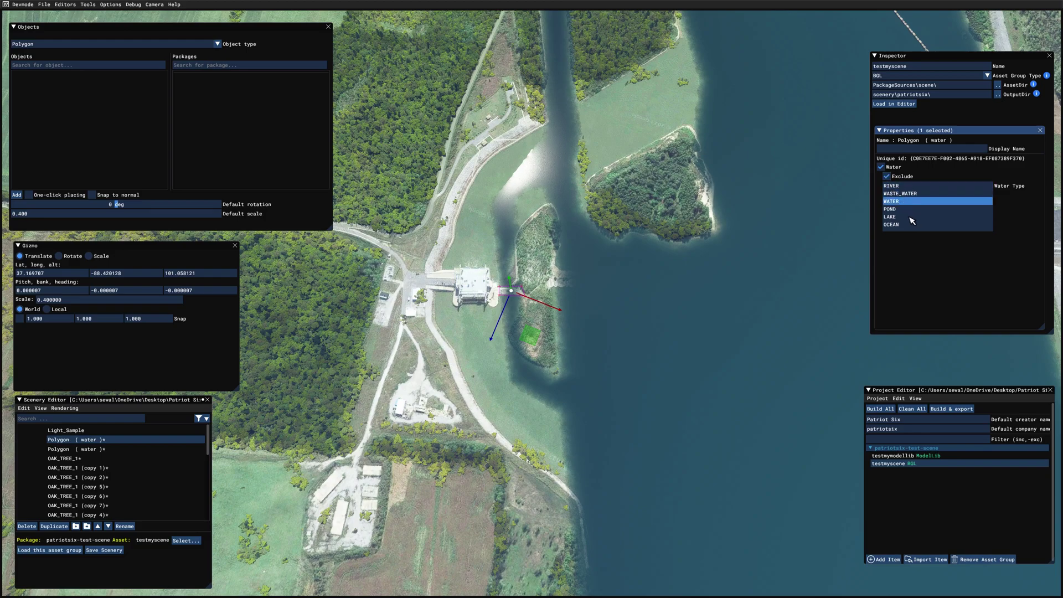
click(904, 188)
click(602, 424)
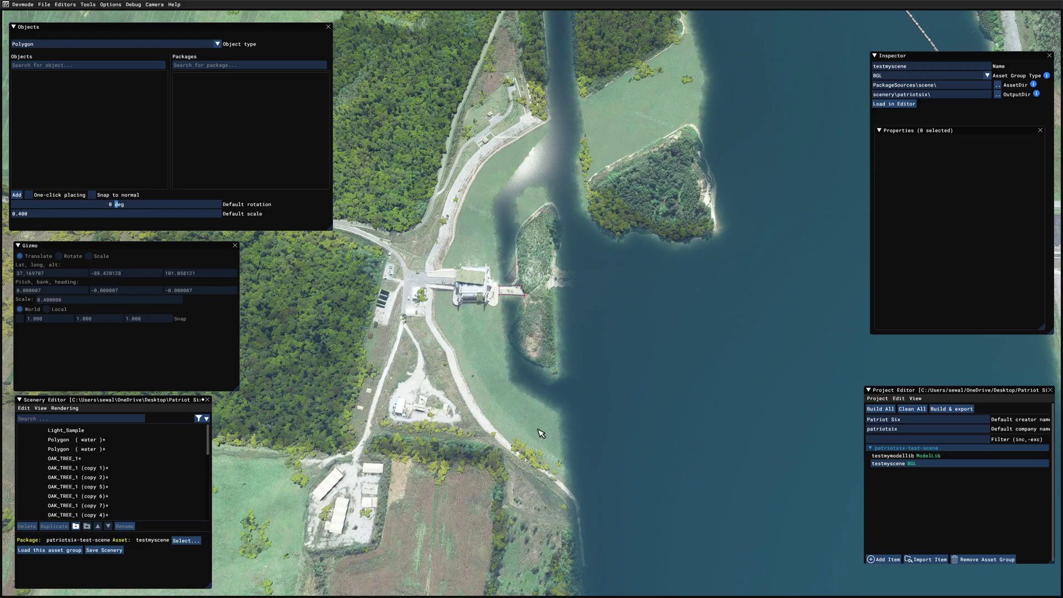
Start a new polygon beside the riverside building and trace the curved shore road down to the river's edge
click(16, 194)
click(435, 290)
click(432, 310)
click(434, 323)
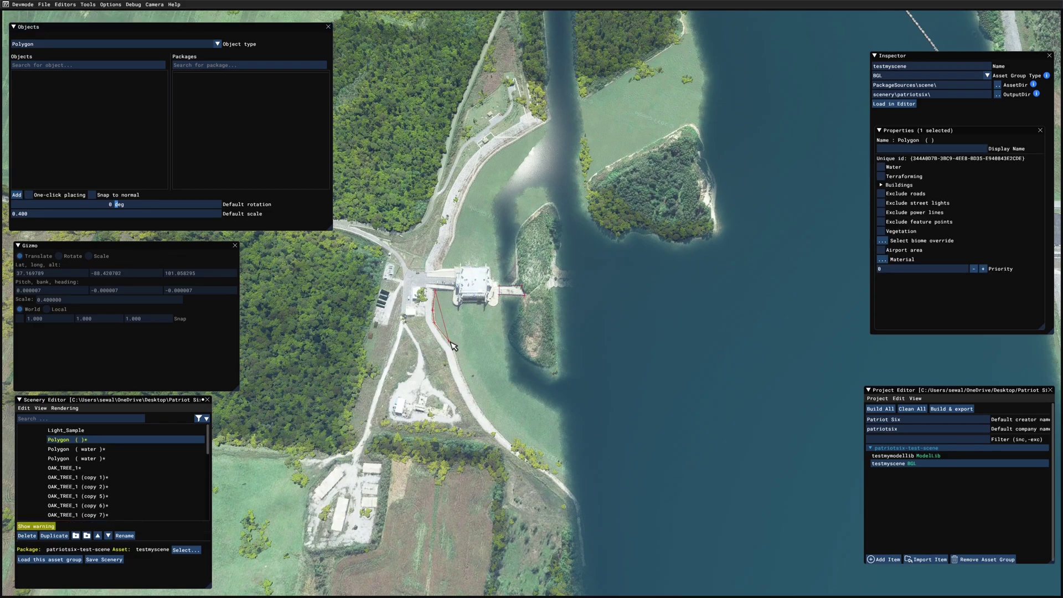
click(449, 341)
click(454, 348)
click(463, 376)
click(476, 399)
click(495, 431)
click(514, 447)
click(546, 468)
click(561, 482)
click(581, 497)
Extend the polygon out over the river and around the narrow island's lower tip up its inlet side
click(602, 486)
click(593, 362)
click(560, 365)
click(544, 367)
click(521, 361)
click(507, 339)
click(508, 327)
click(516, 314)
Trace the walkway and the riverside building's front to complete the inlet polygon, and enable Water for it
click(524, 296)
click(500, 295)
click(497, 304)
click(489, 306)
click(485, 303)
click(460, 304)
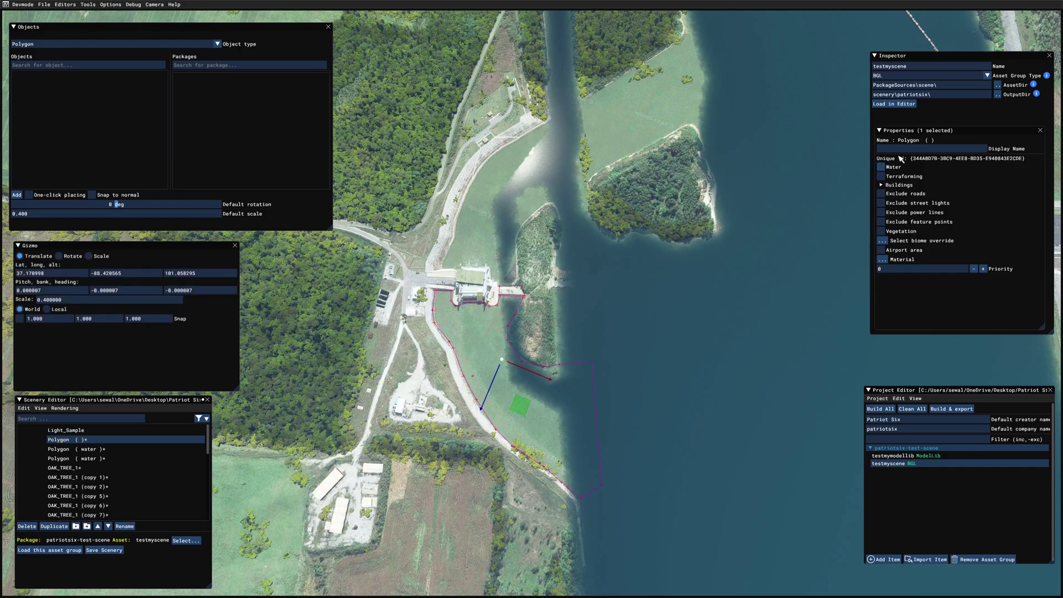
click(881, 167)
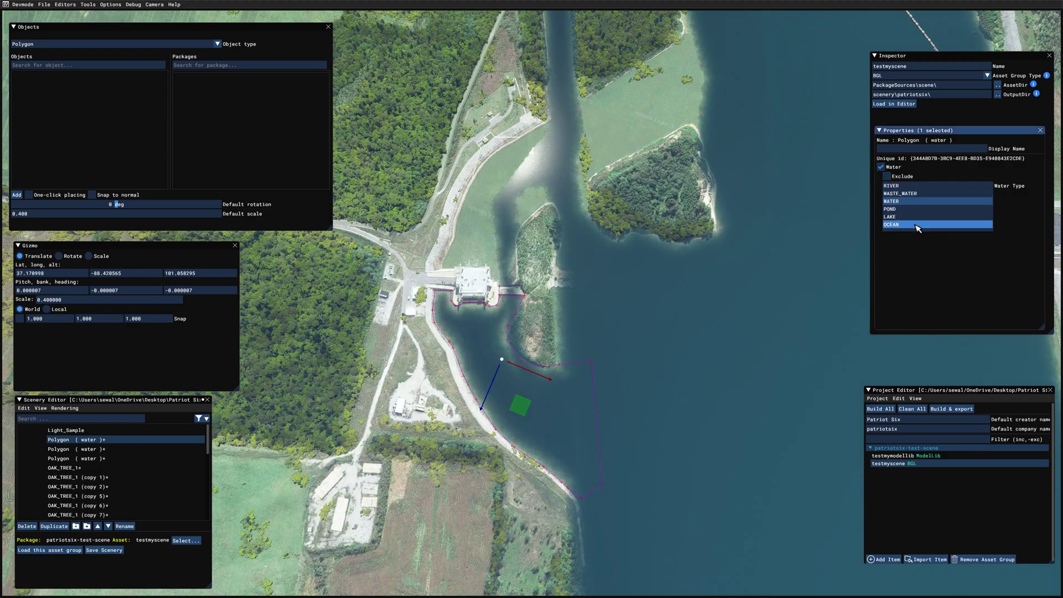
Try RIVER and other water types on the inlet polygon, set its type back to WATER and deselect it
click(903, 187)
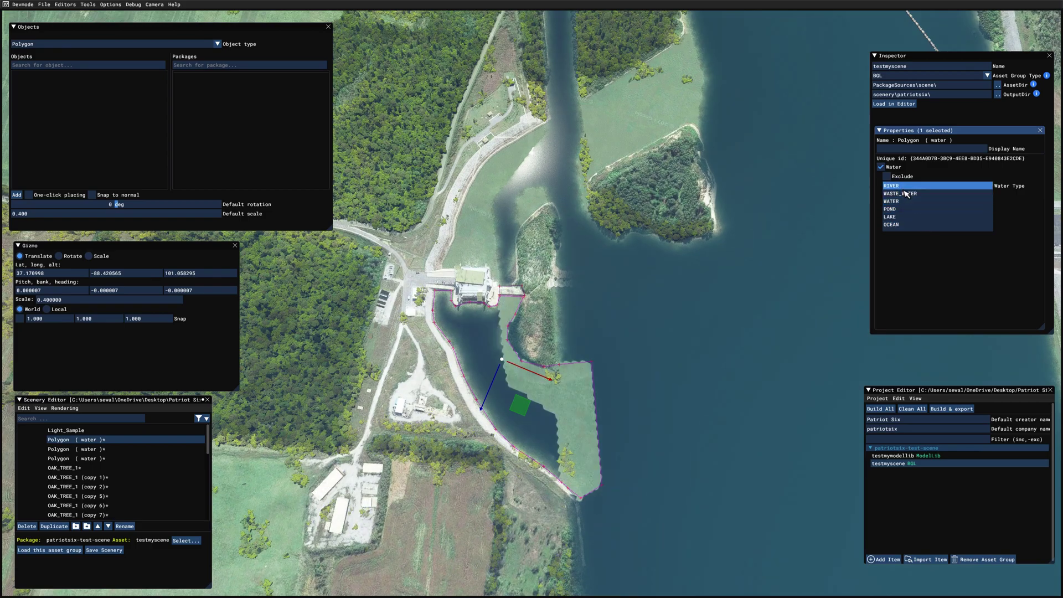
click(905, 195)
click(908, 209)
click(893, 201)
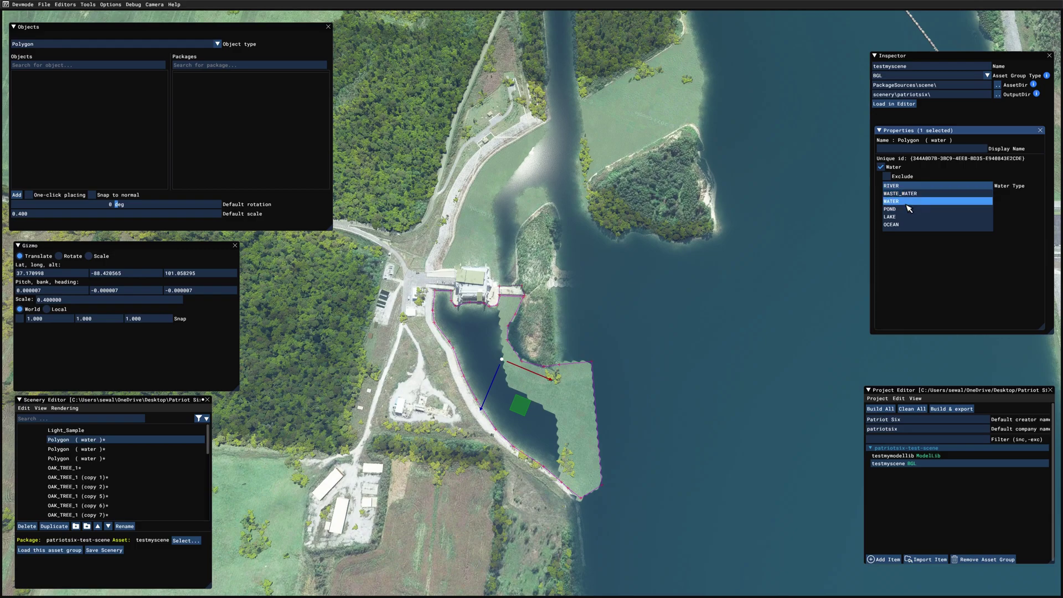
click(705, 510)
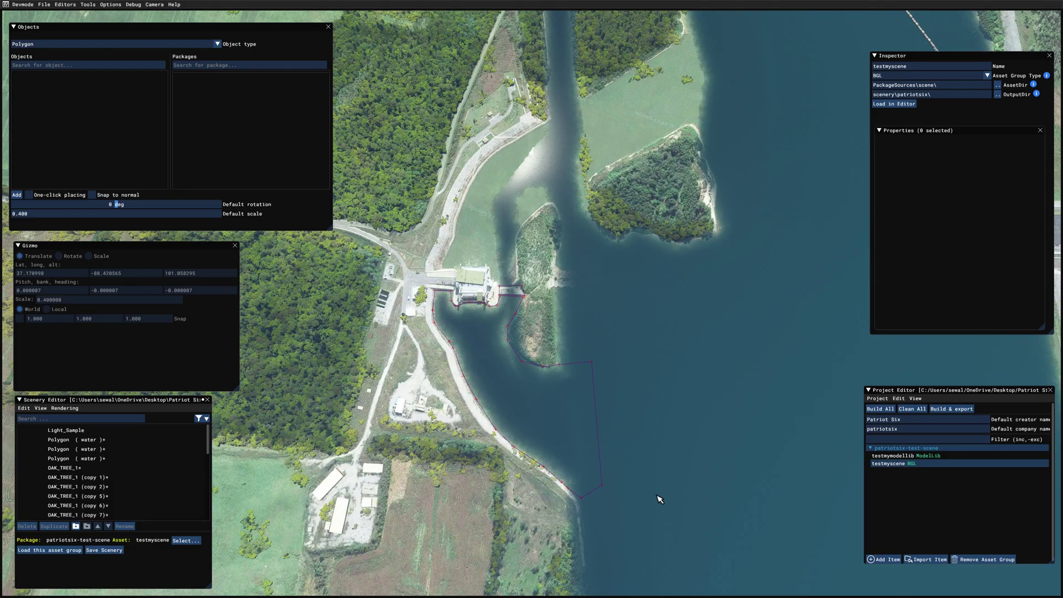
Start a new polygon at the walkway by the narrow island and trace the rear side of the riverside building
right_drag(368, 530, 688, 479)
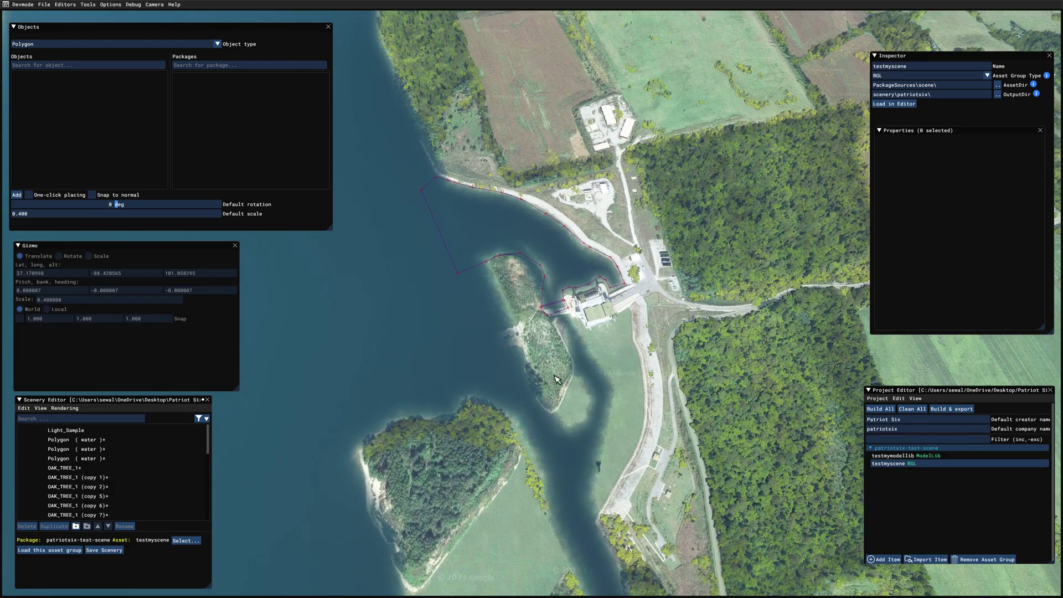
click(17, 195)
click(556, 317)
click(572, 315)
click(581, 322)
click(585, 331)
click(613, 322)
click(619, 316)
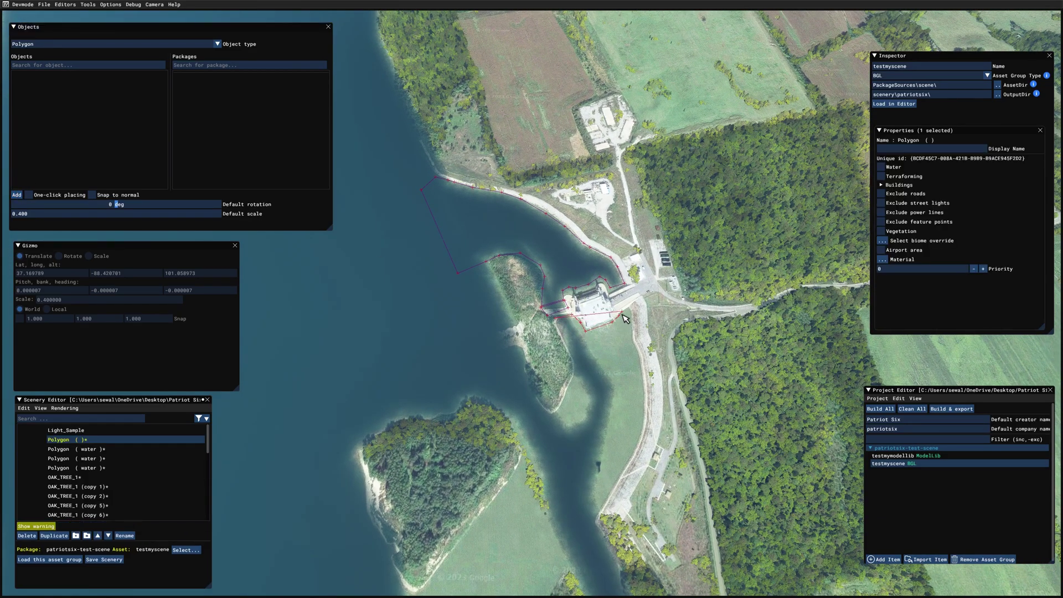
click(628, 311)
Continue the polygon from the building's corner along the water-side edge of the shore road
middle_drag(649, 316, 576, 441)
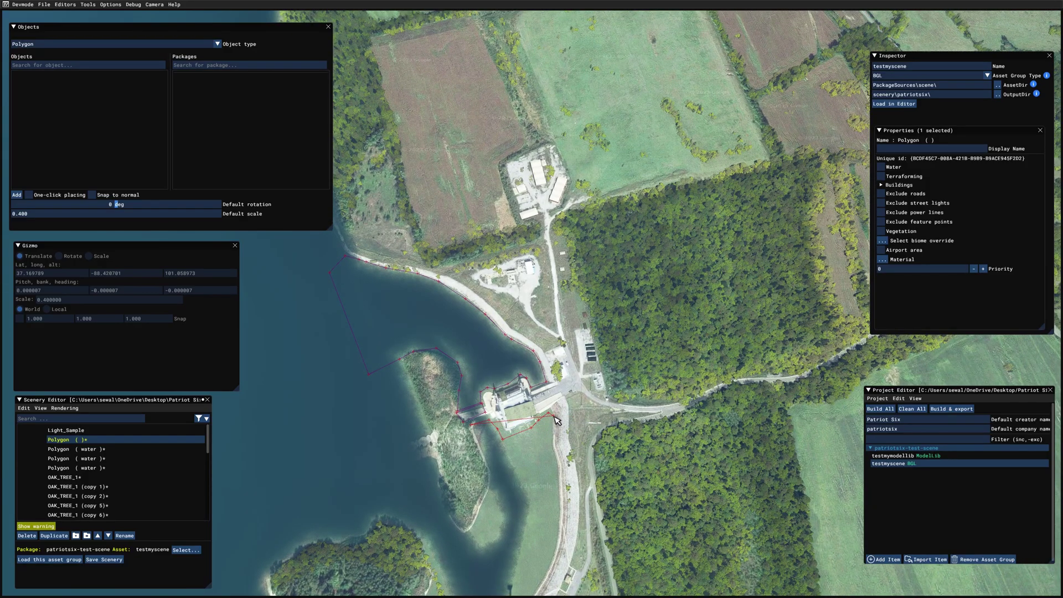
click(553, 415)
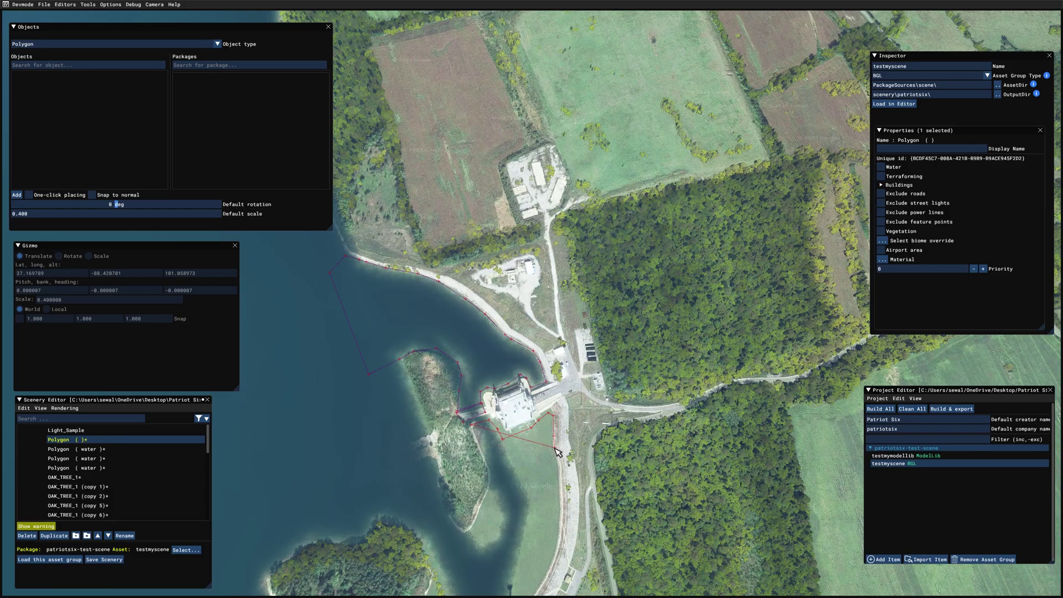
click(555, 448)
click(557, 461)
click(562, 402)
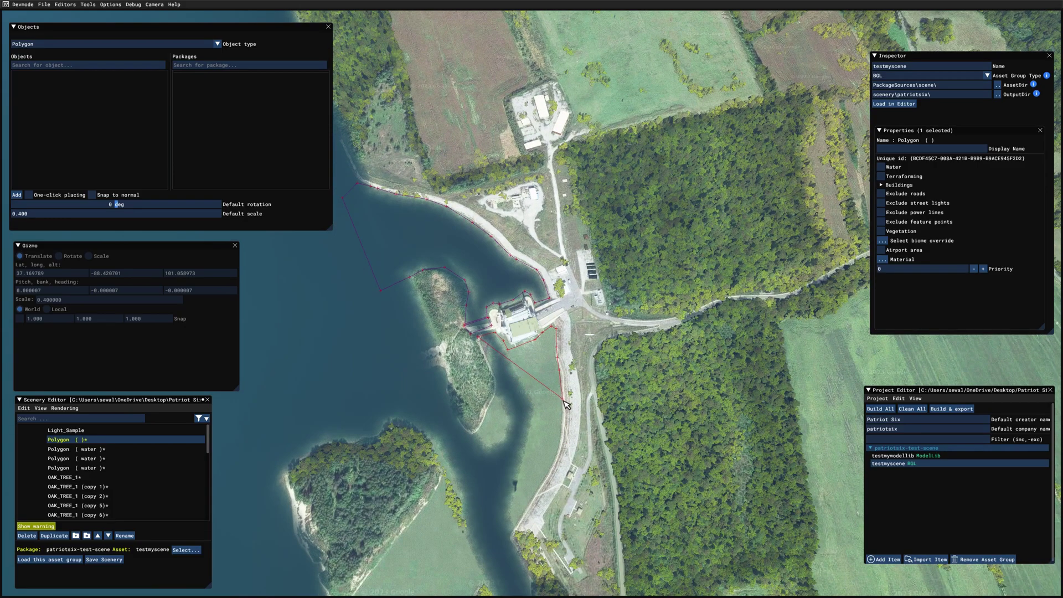
click(564, 433)
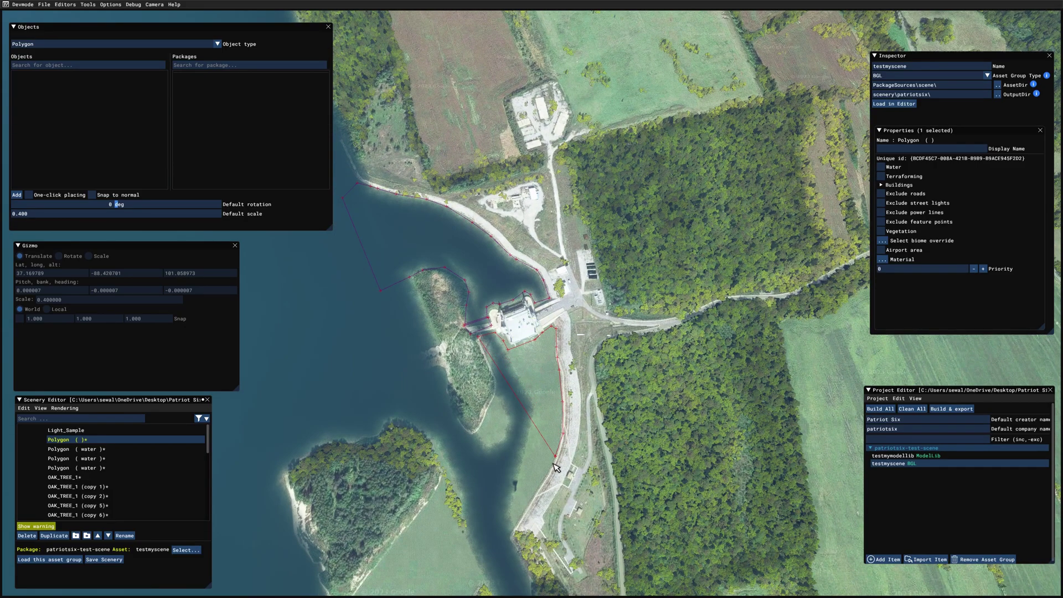
Extend the polygon across the canal mouth, along the forest edge and out over the river to the wooded island's tip
key(Down)
key(Down)
key(Down)
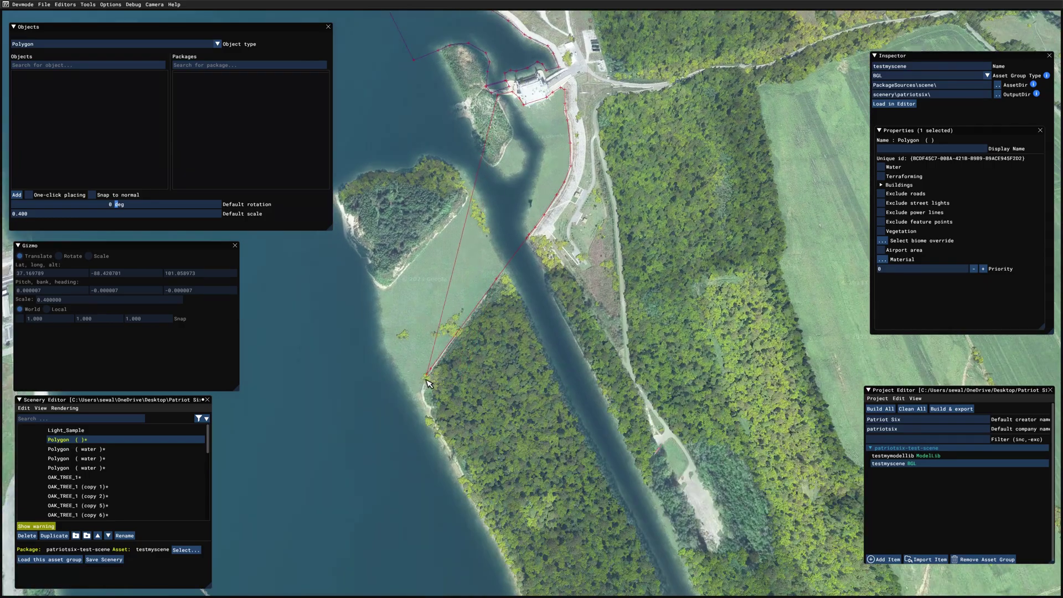
click(390, 453)
click(276, 349)
click(293, 293)
click(333, 286)
click(366, 283)
key(w)
key(a)
click(468, 475)
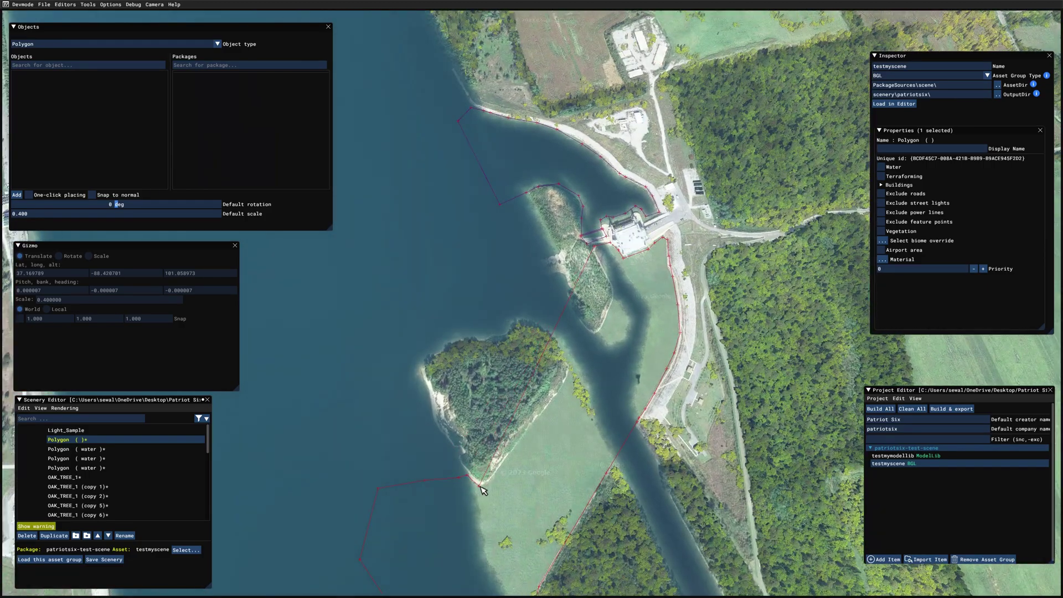
Trace the wooded island's inlet-side shoreline from its tip up towards the narrow island
click(479, 486)
click(490, 483)
click(506, 459)
click(524, 437)
click(538, 418)
click(553, 401)
click(564, 384)
click(572, 367)
click(576, 322)
Trace the narrow island's inlet-side shore back to the walkway and finish the polygon
key(w)
key(d)
click(537, 464)
click(548, 462)
click(557, 444)
click(563, 421)
click(556, 399)
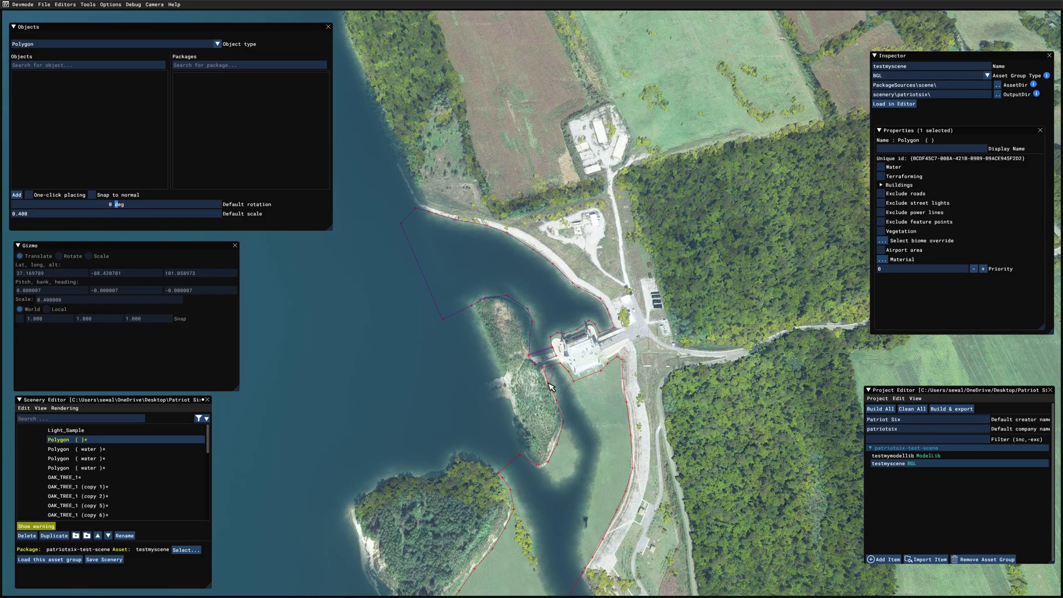
click(548, 382)
click(543, 366)
key(s)
key(r)
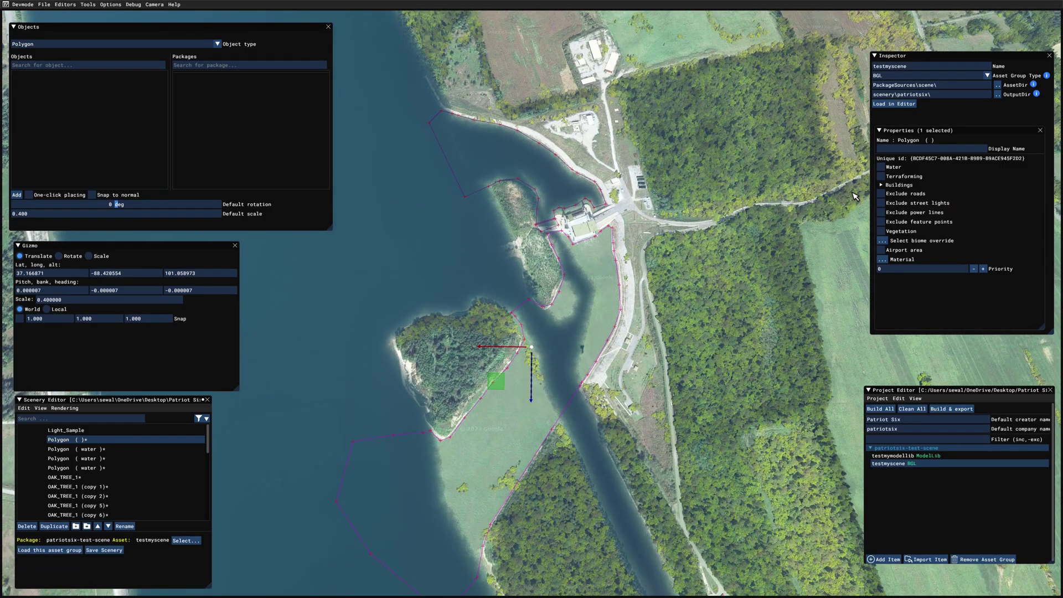
Enable Water on the new polygon, try the RIVER type, set it back to WATER and inspect the inlet from an angle
click(883, 168)
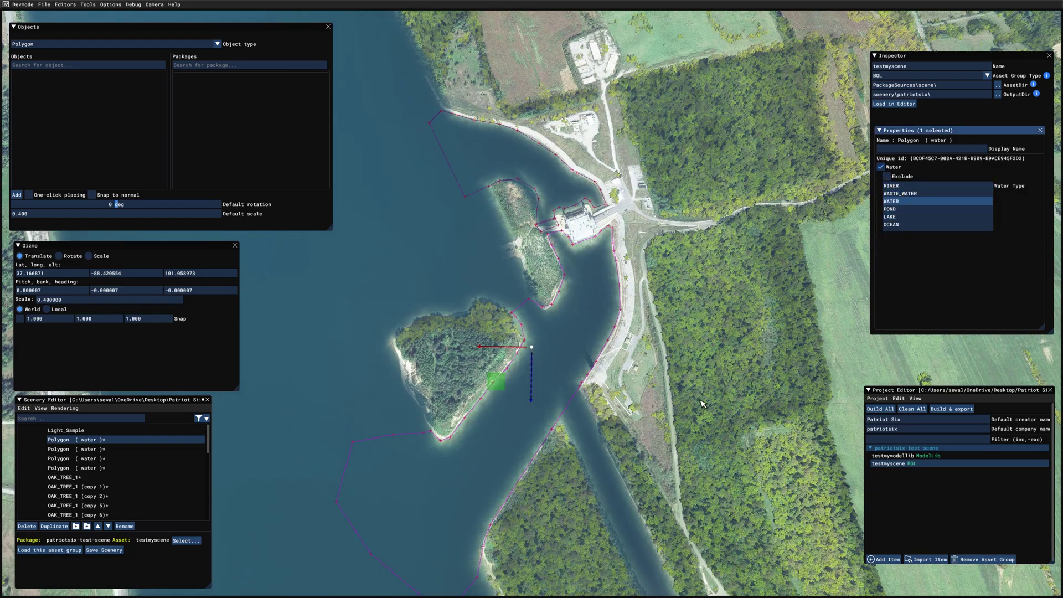
key(s)
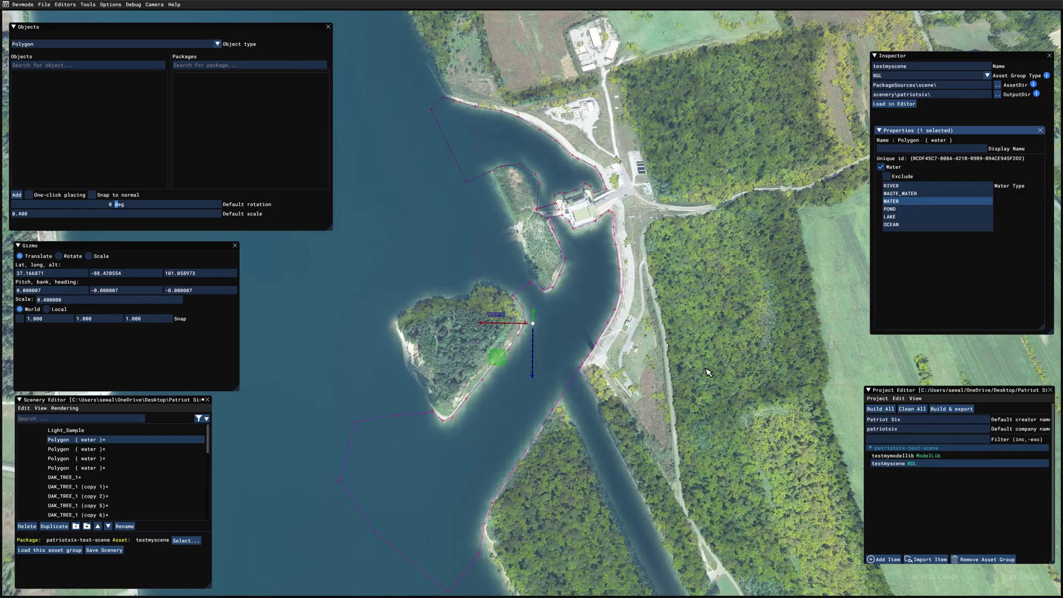
click(904, 187)
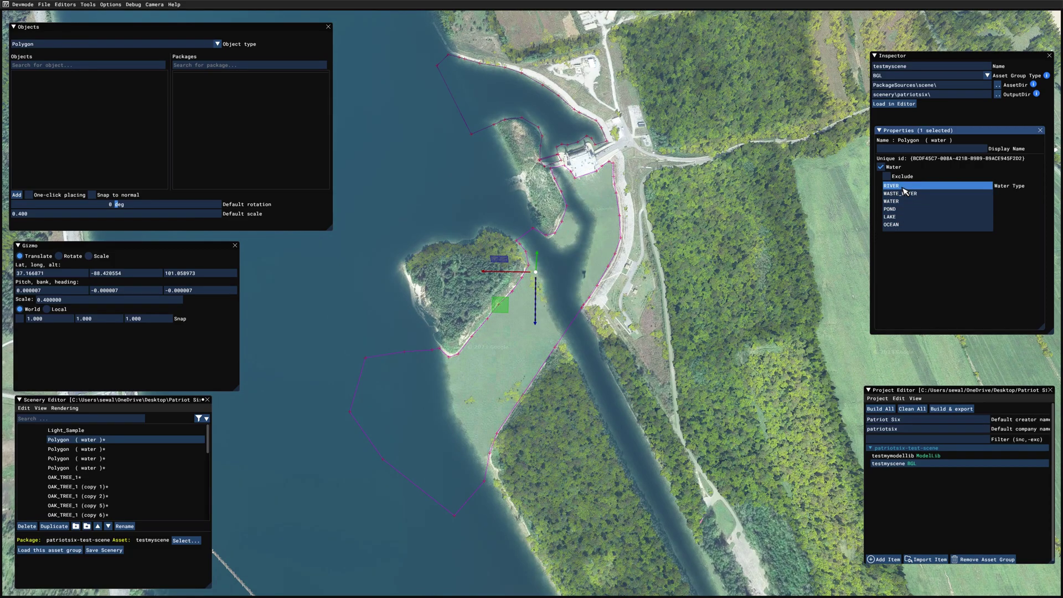
click(904, 202)
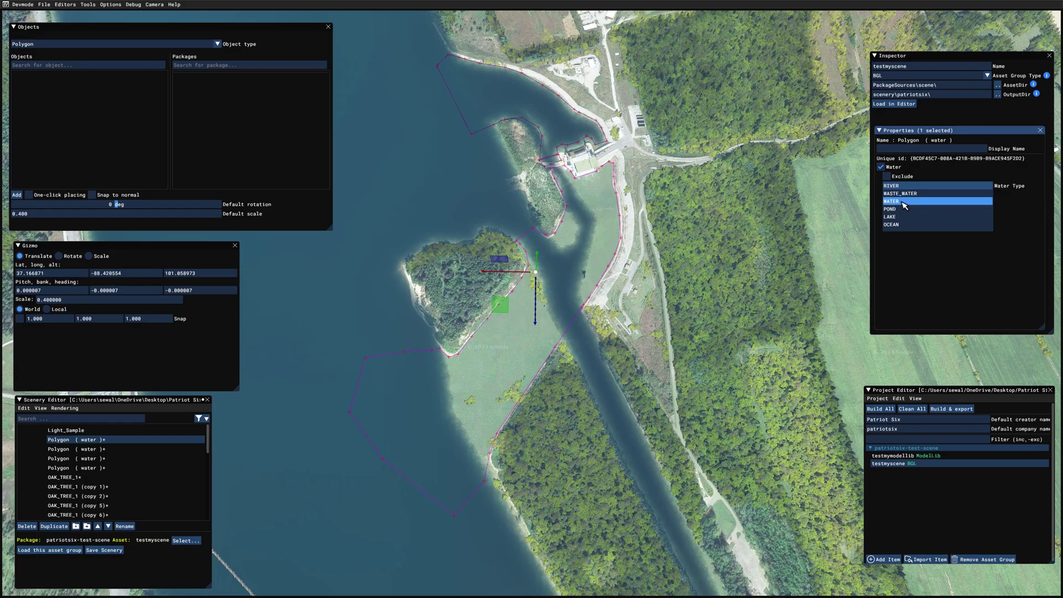
middle_drag(598, 500, 749, 442)
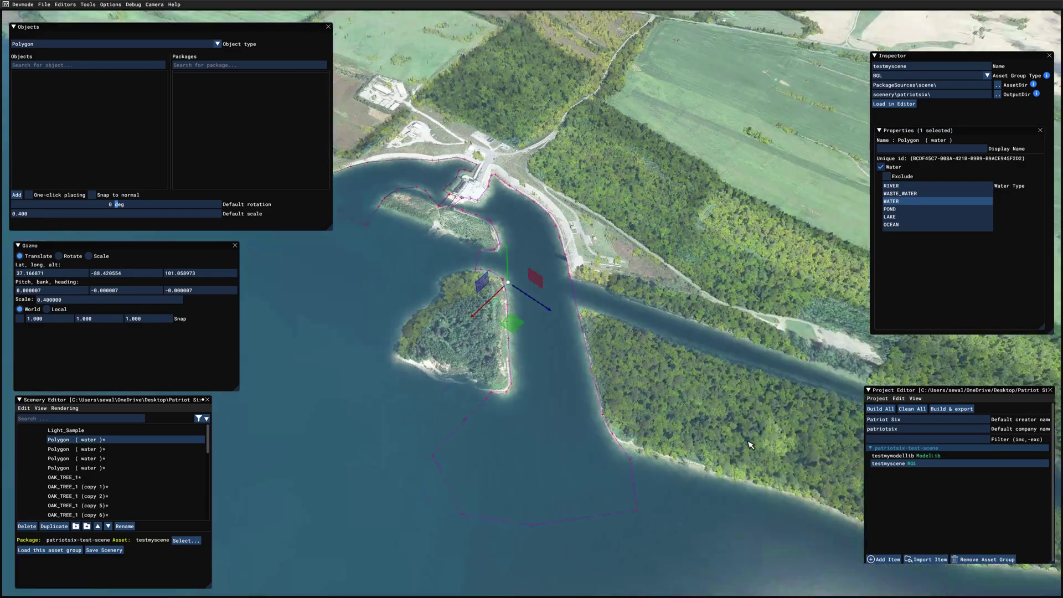
right_drag(750, 445, 633, 498)
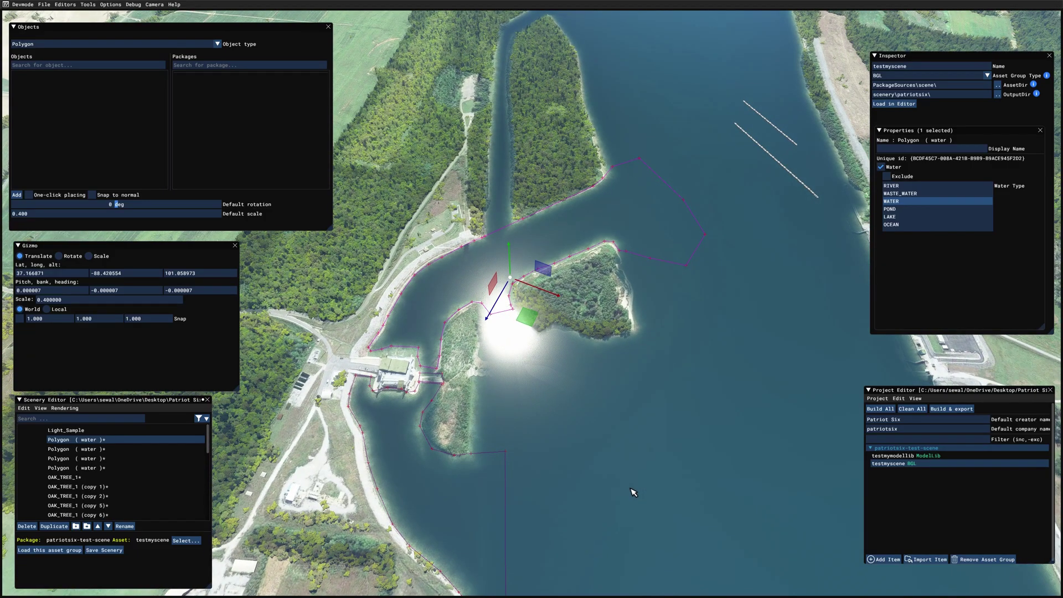
key(s)
key(d)
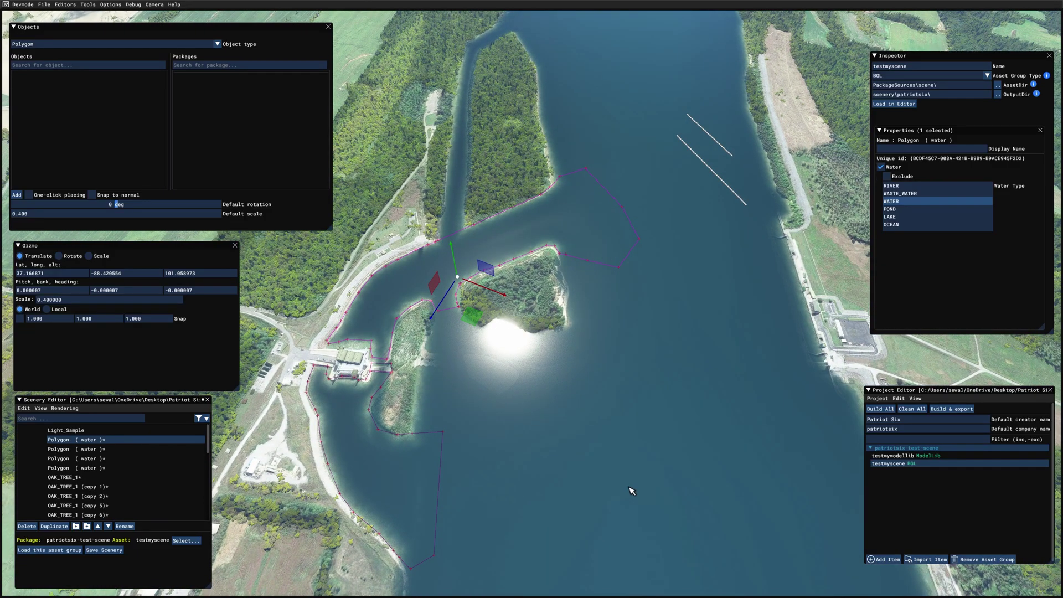